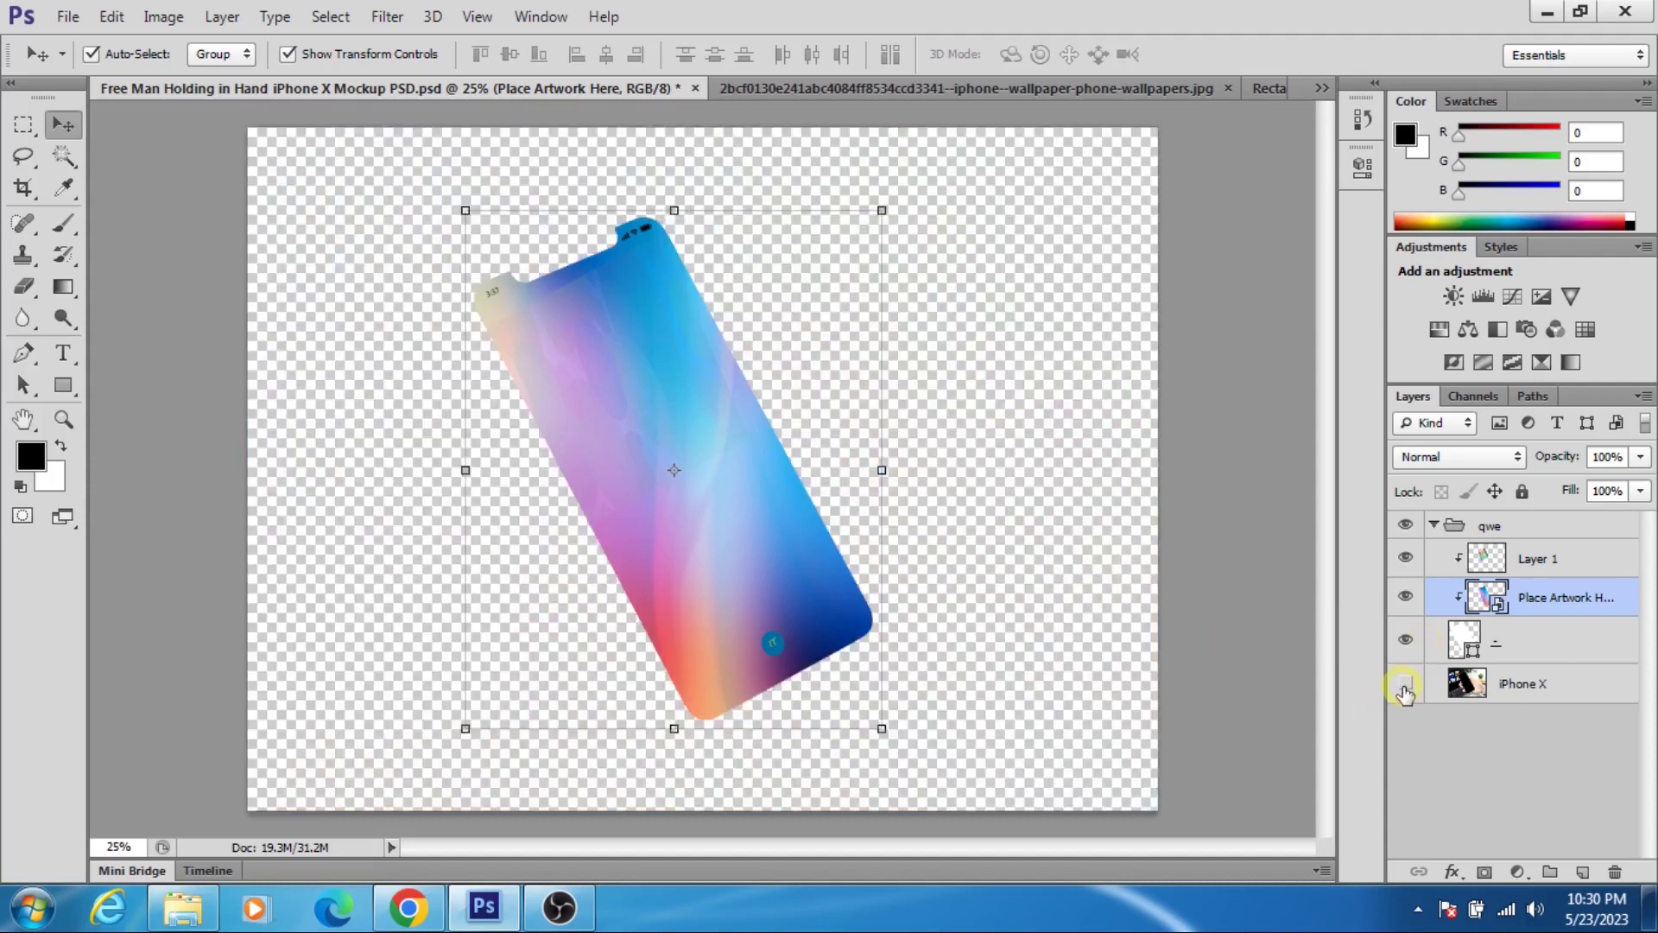
# - Toggle the iPhone X photo layer's visibility several times, leaving it visible
pyautogui.click(1406, 685)
pyautogui.click(1403, 687)
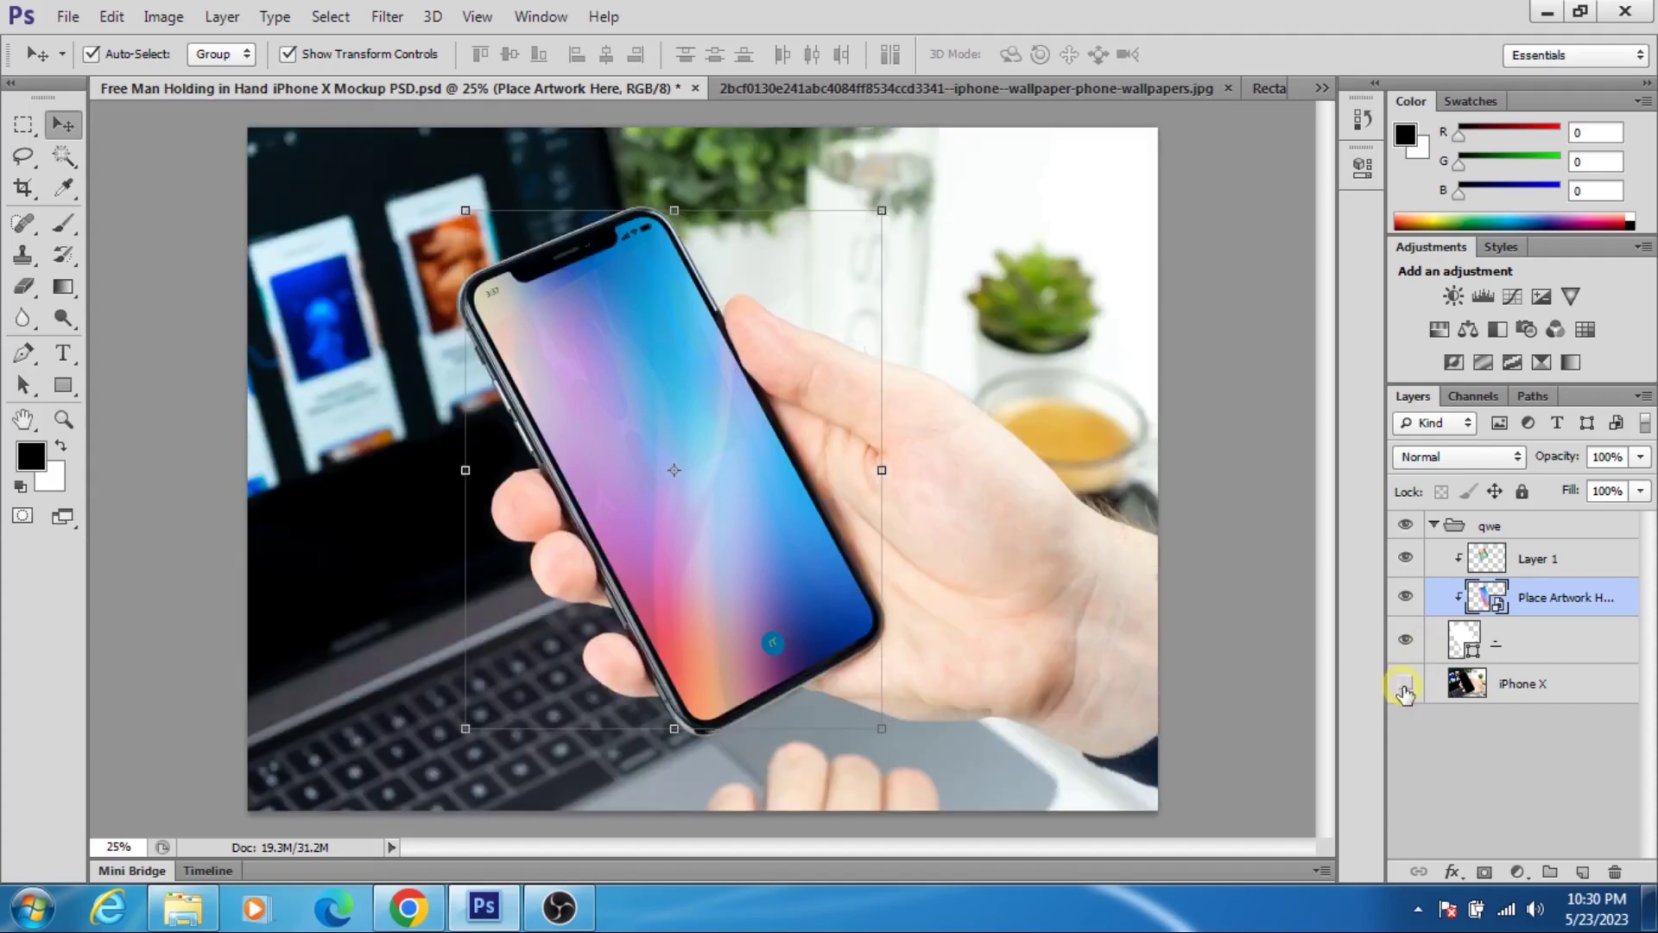
pyautogui.click(1404, 689)
pyautogui.click(1405, 684)
pyautogui.click(1405, 687)
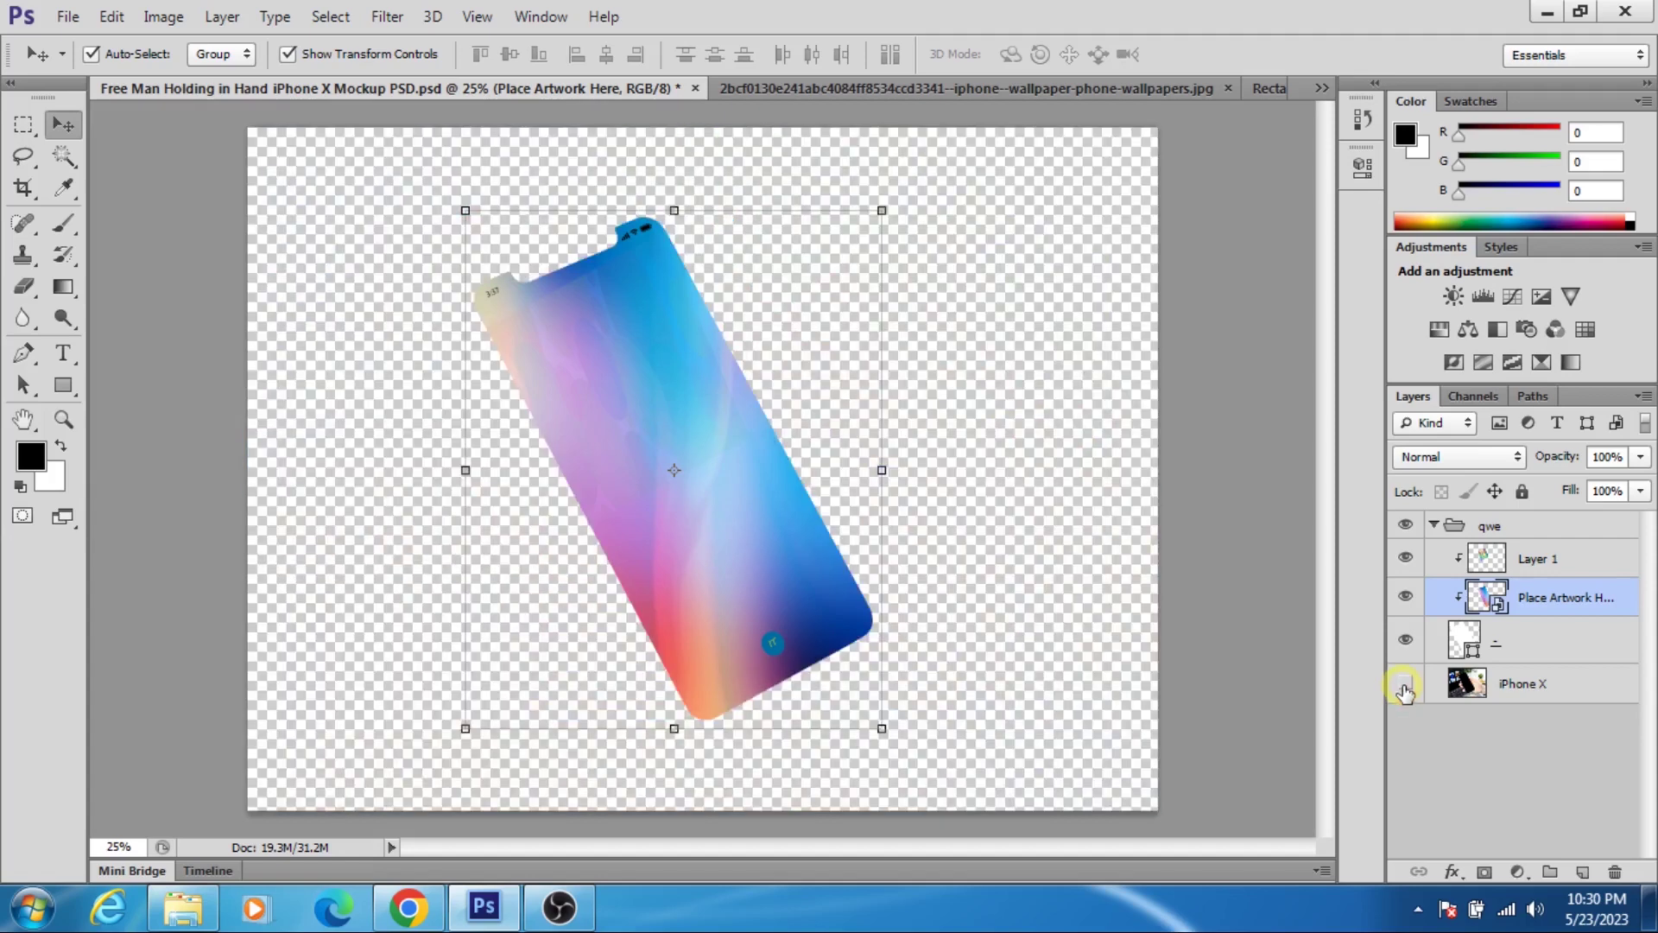
pyautogui.click(1405, 688)
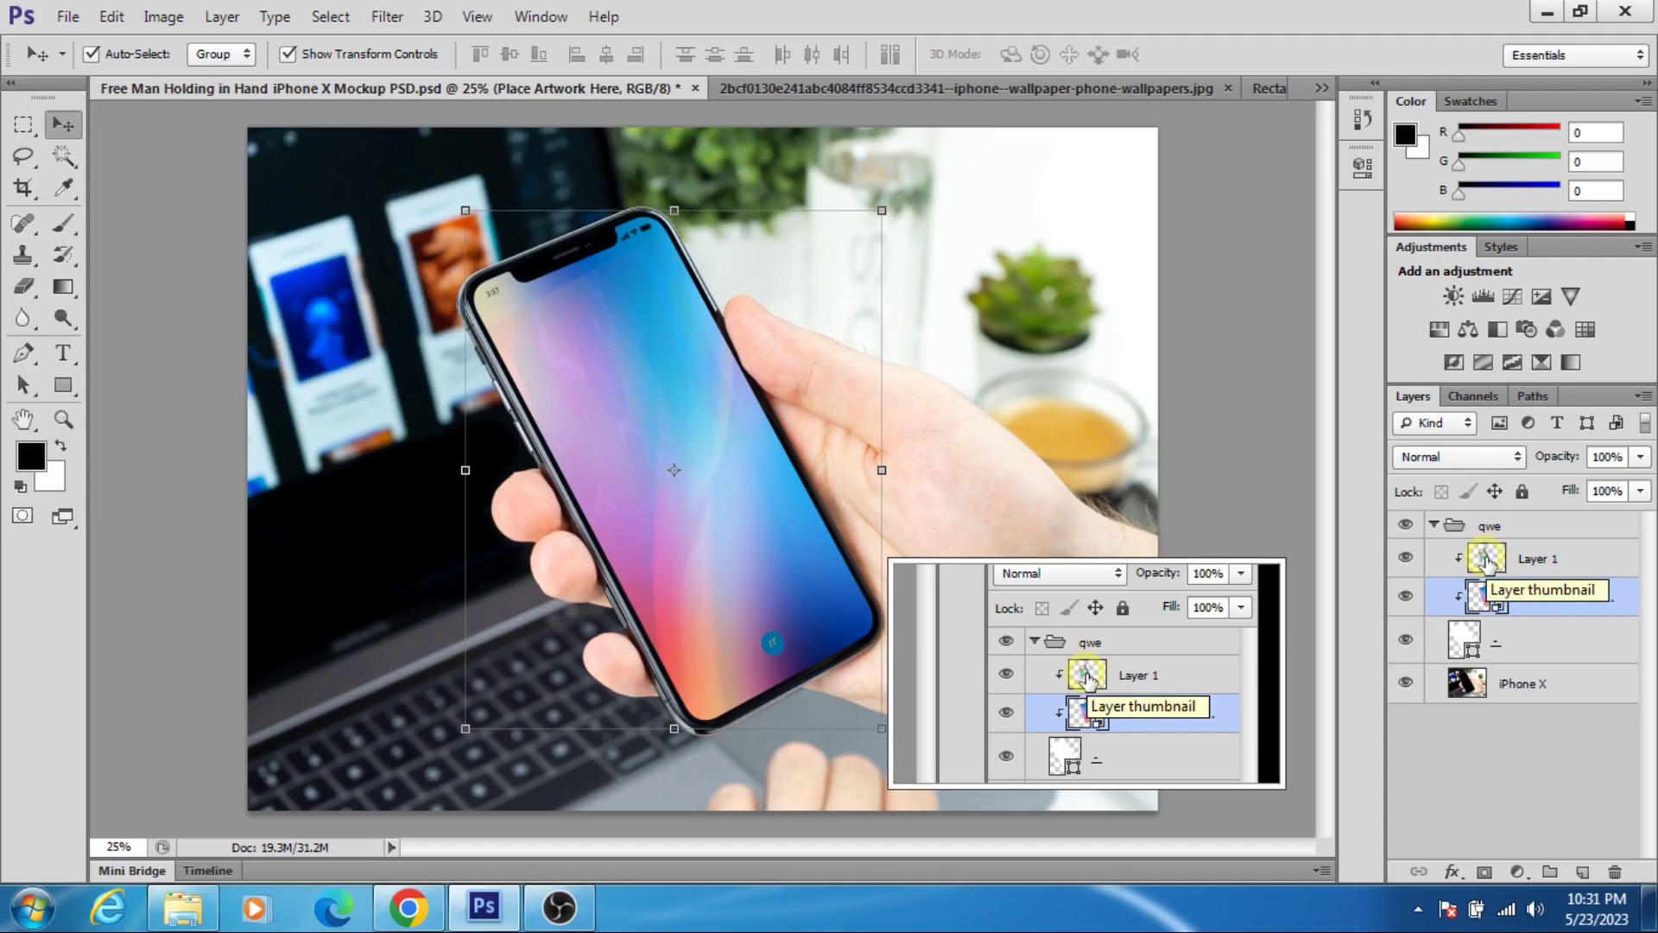
# - Select Layer 1, enlarge the layer thumbnails, and briefly hide then show the '-' screen layer
pyautogui.click(1487, 561)
pyautogui.rightClick(1487, 561)
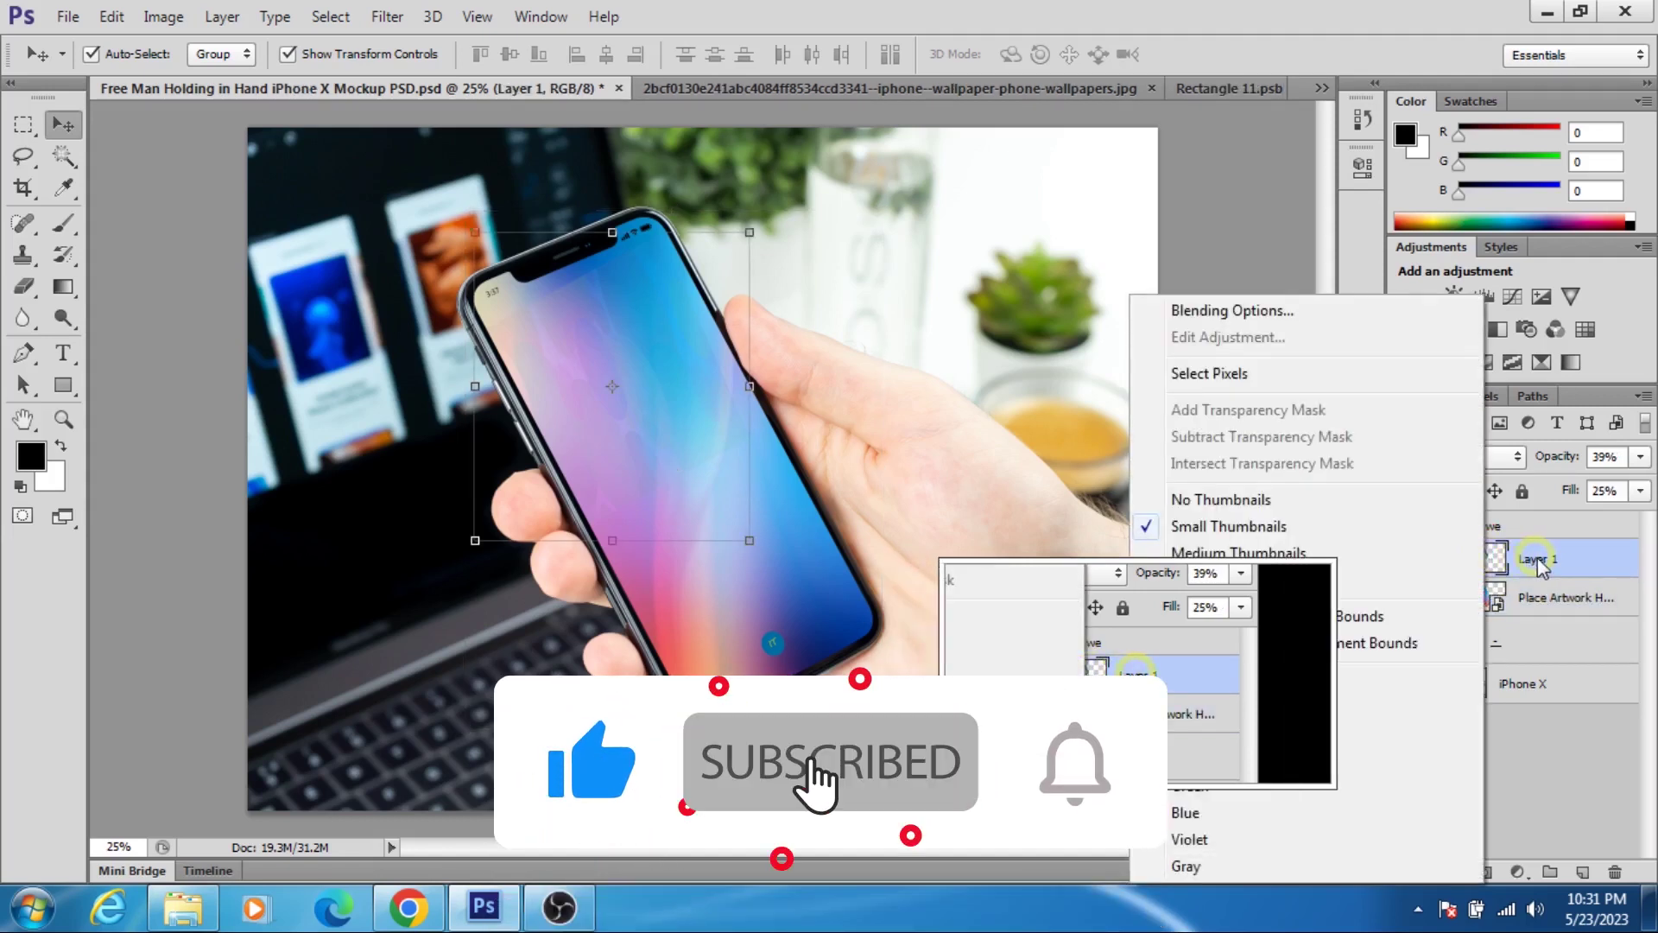
pyautogui.click(1437, 579)
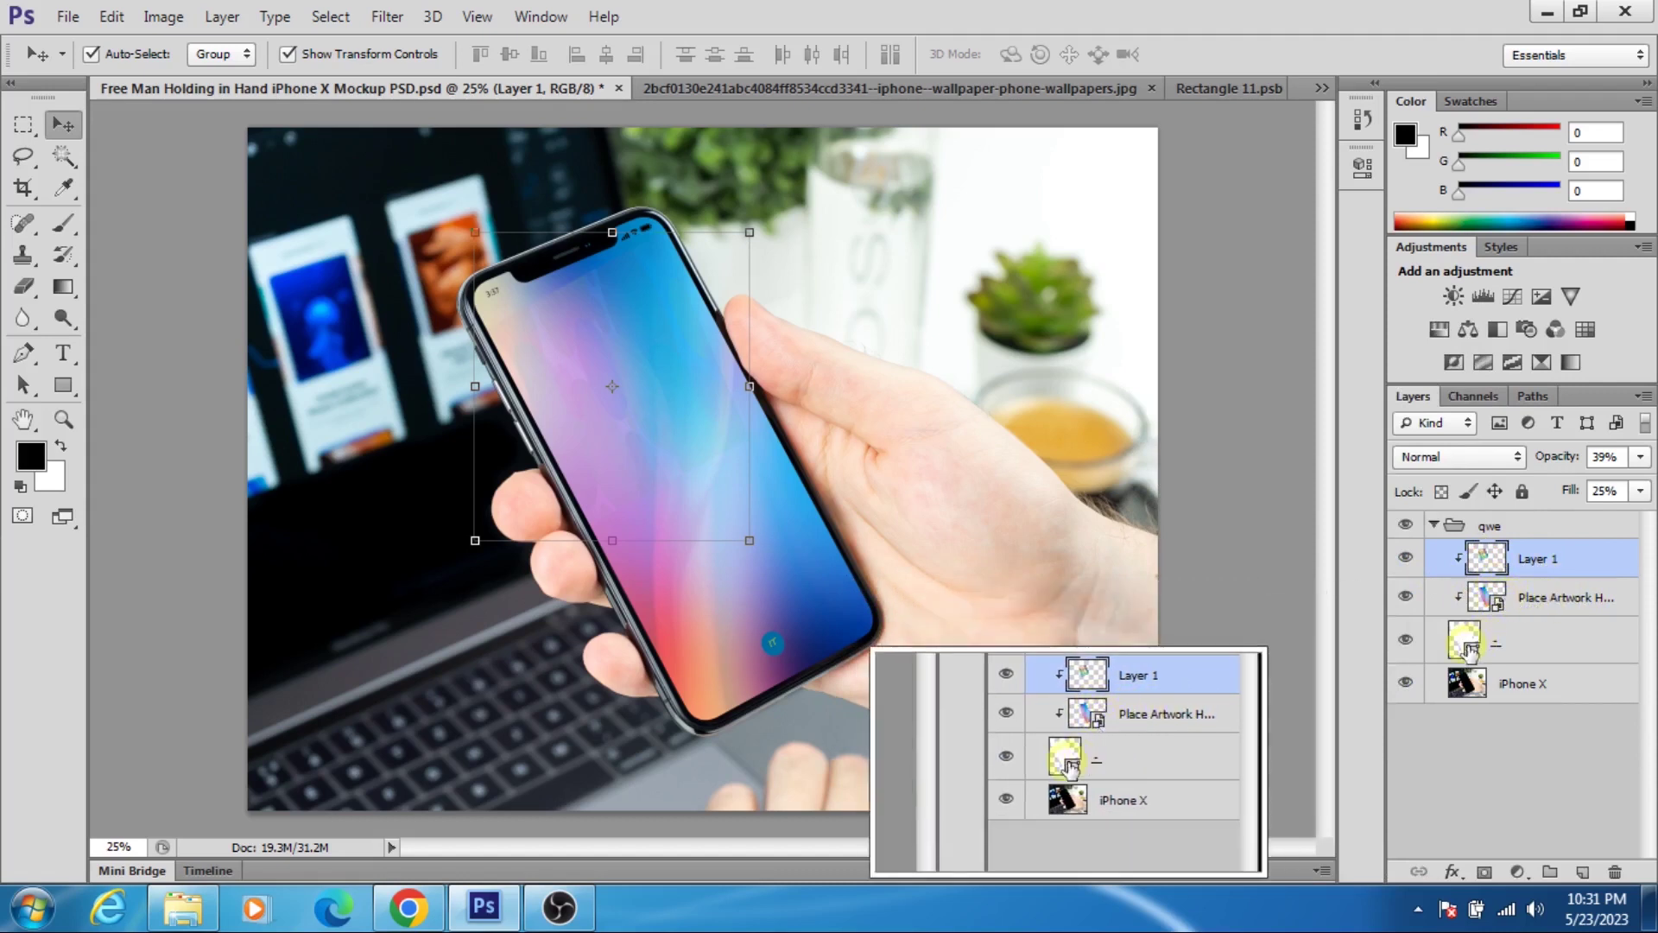
pyautogui.click(1406, 641)
pyautogui.click(1406, 642)
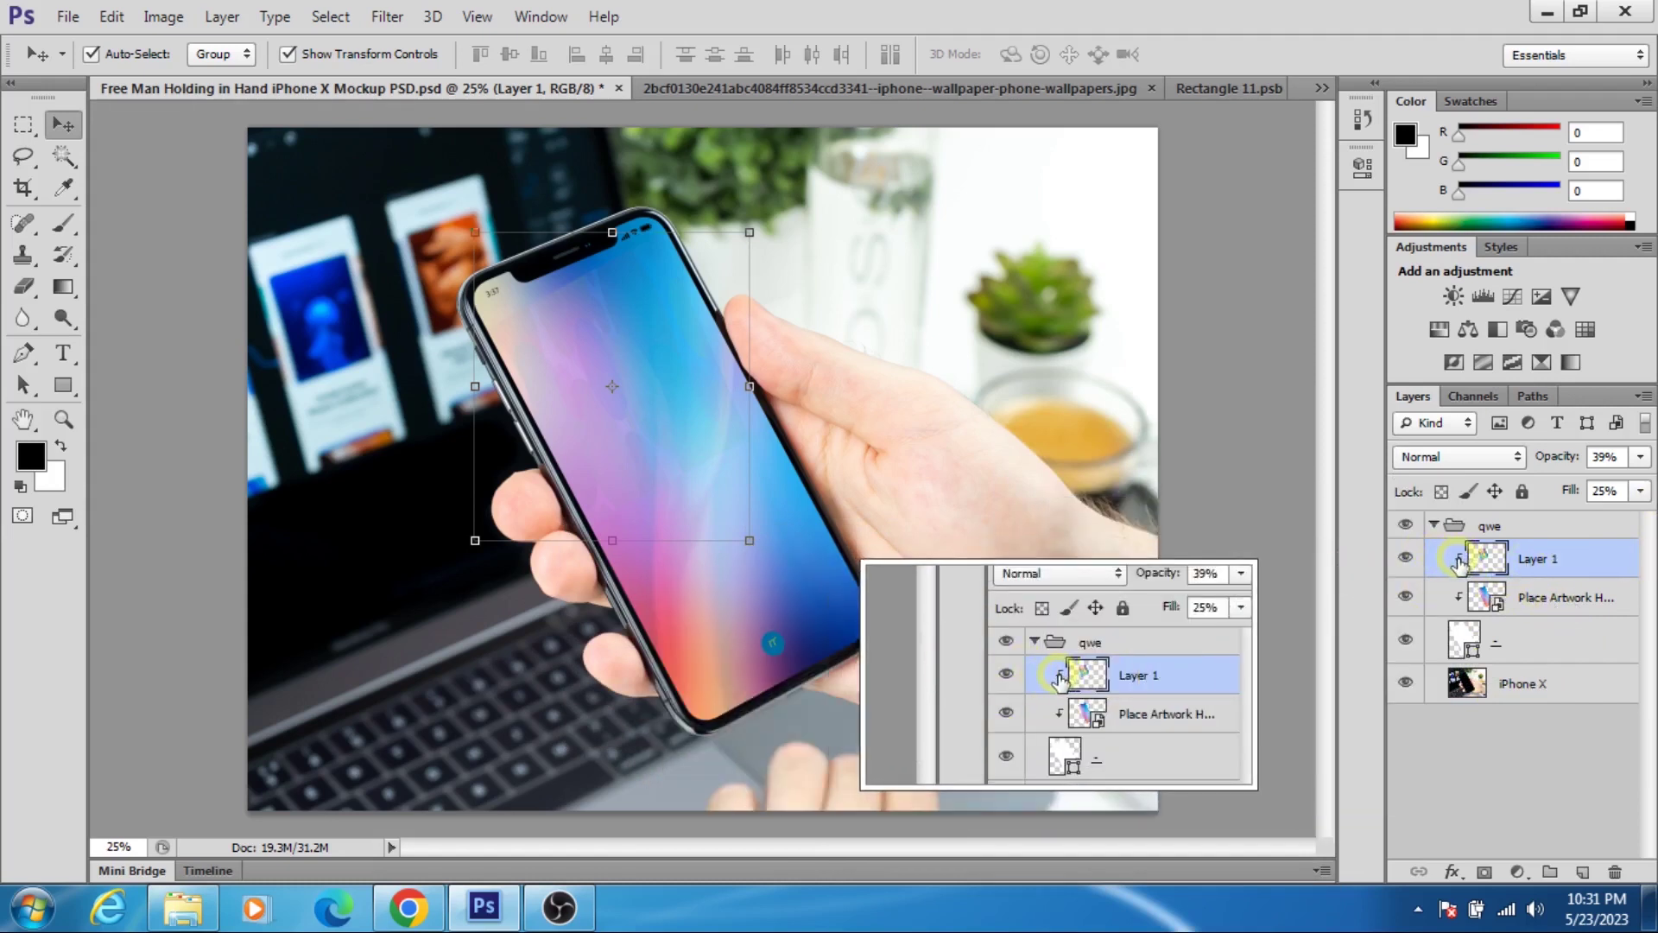
# - Toggle Layer 1's visibility off and on a few times to compare the screen
pyautogui.click(1412, 558)
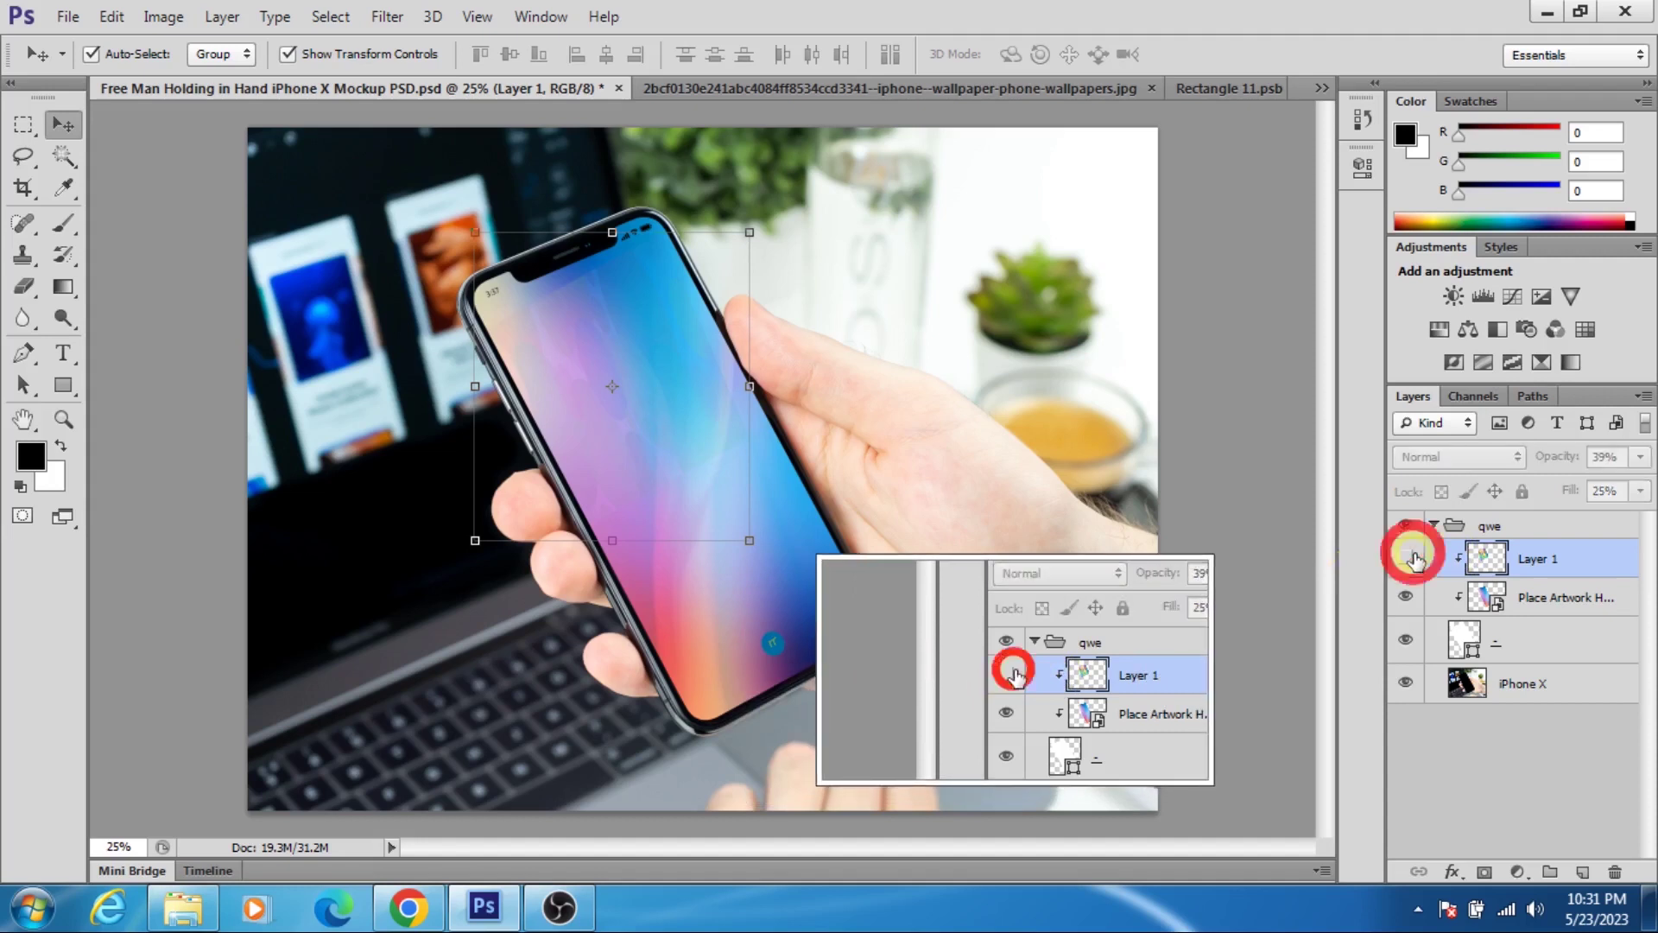
pyautogui.click(1408, 558)
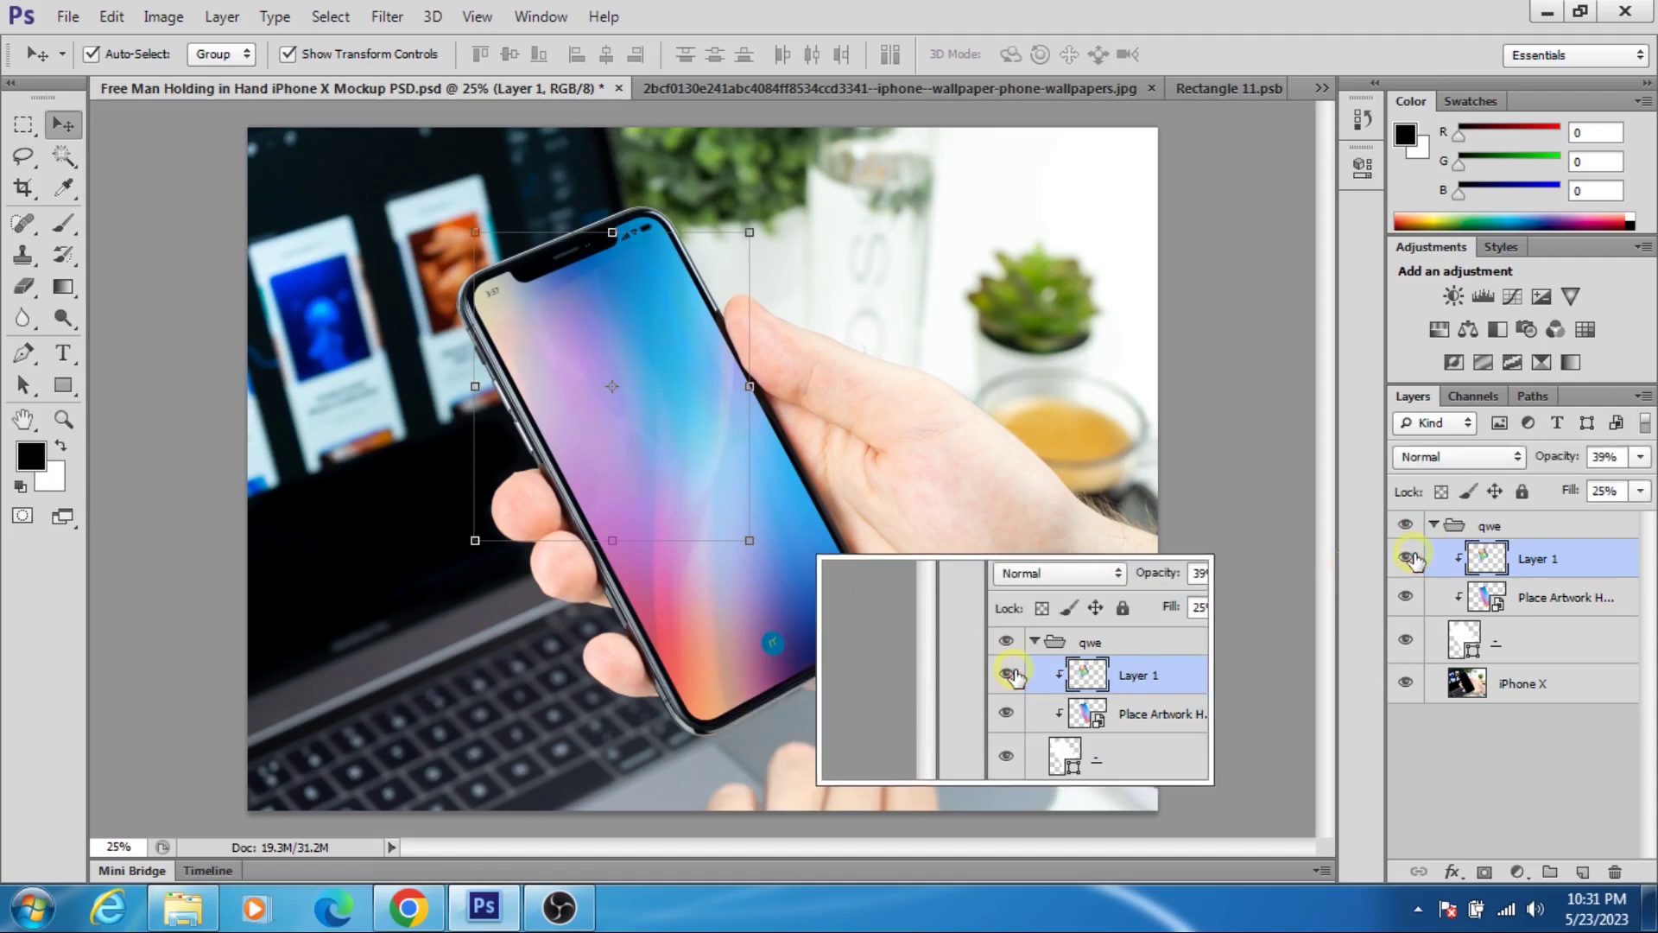
pyautogui.click(1412, 559)
pyautogui.click(1411, 559)
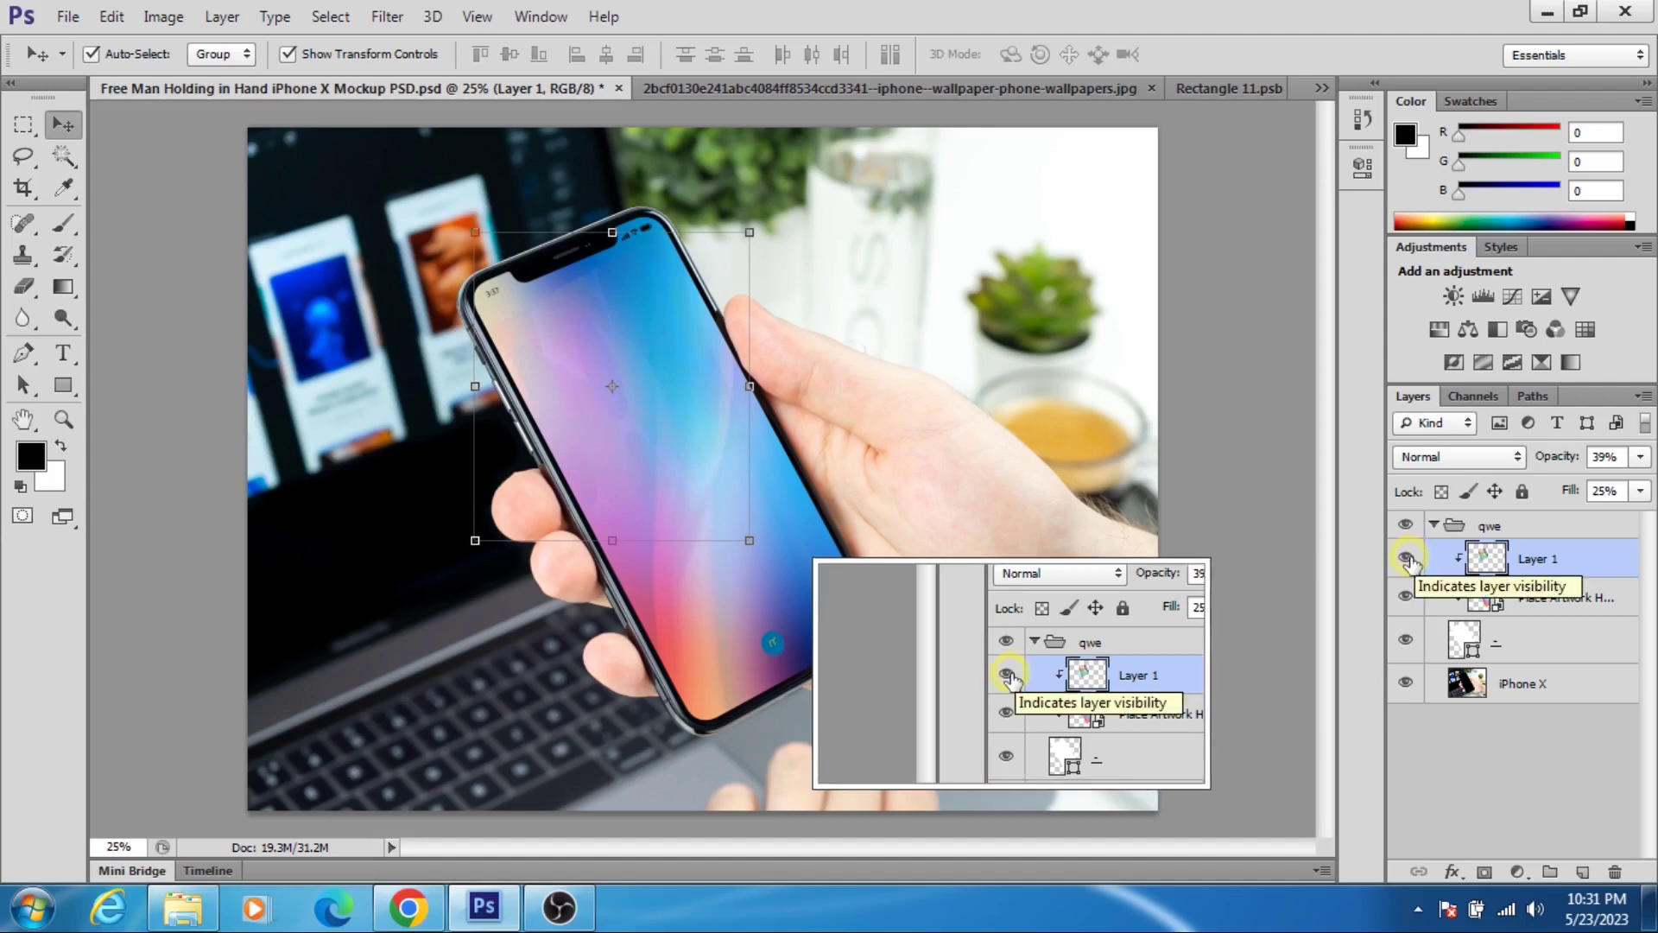
pyautogui.click(1408, 559)
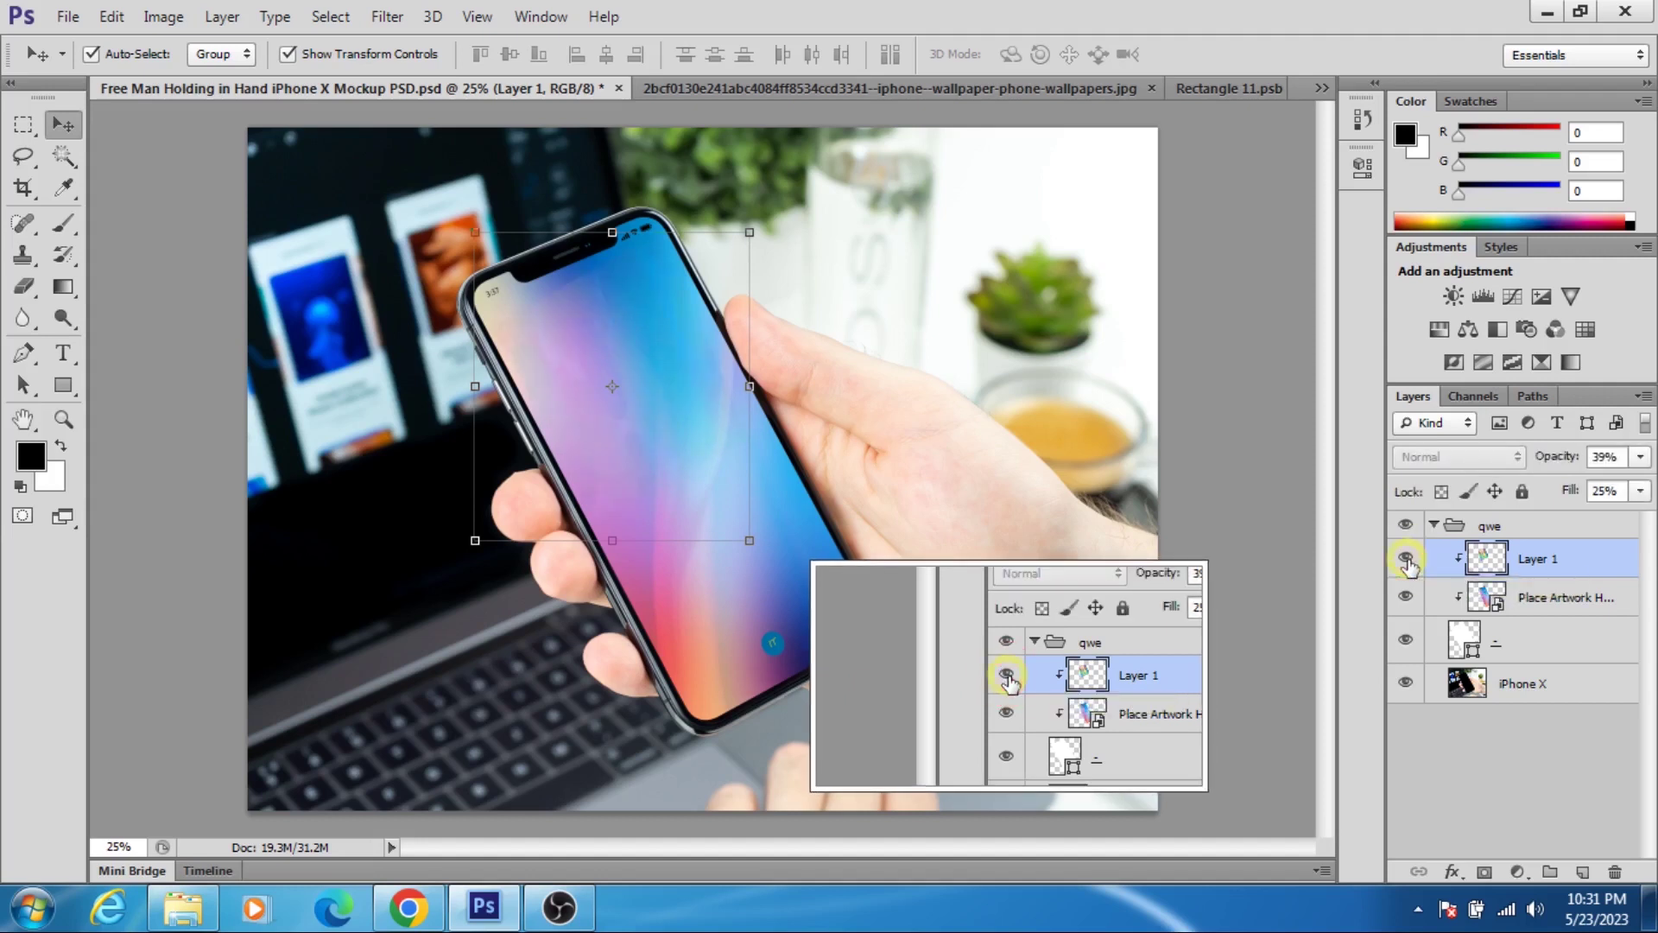
pyautogui.click(1408, 560)
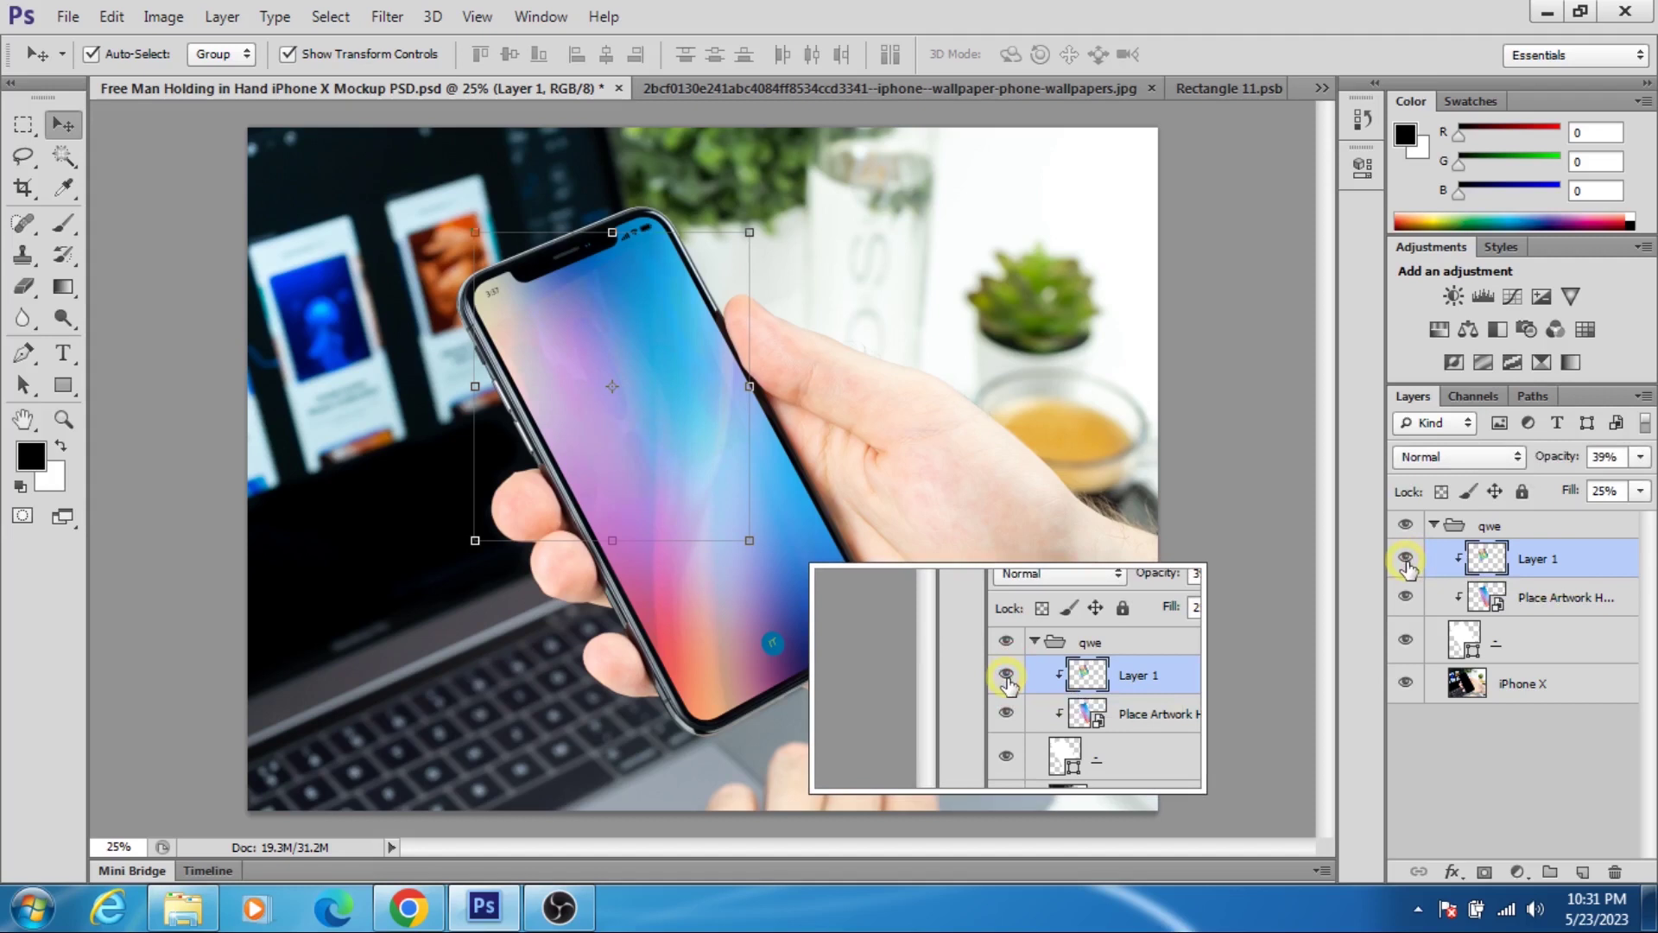
pyautogui.click(1406, 560)
# - Nudge Layer 1 up with four Shift+Up presses
pyautogui.hotkey('shift', 'Up')
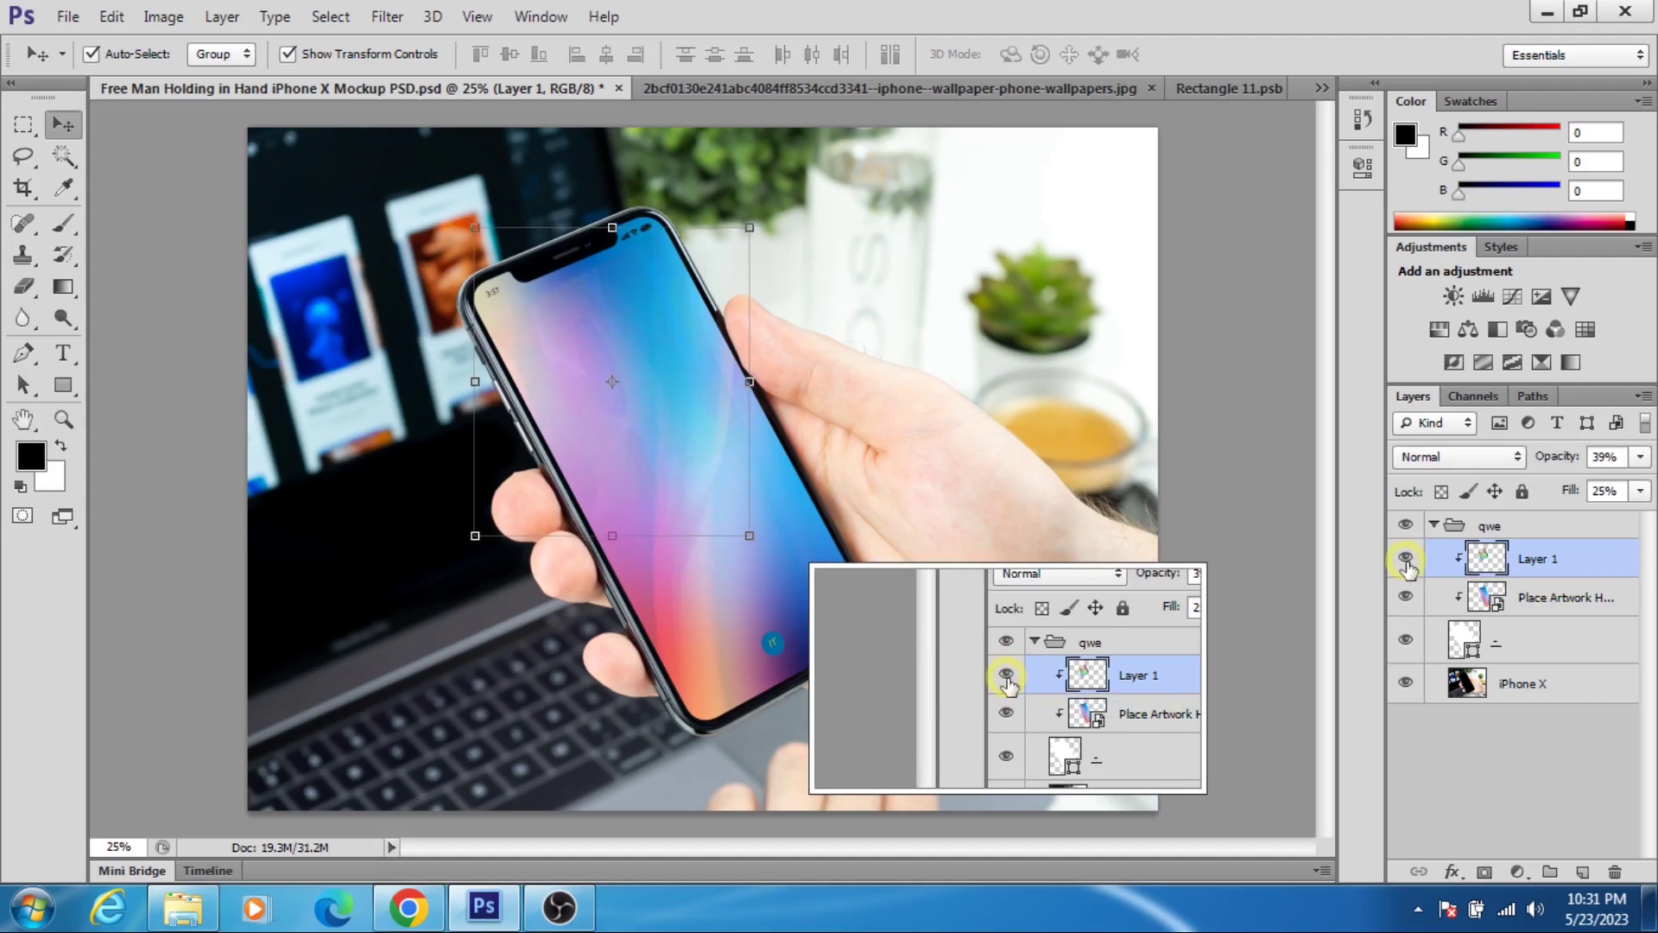
pyautogui.hotkey('shift', 'Up')
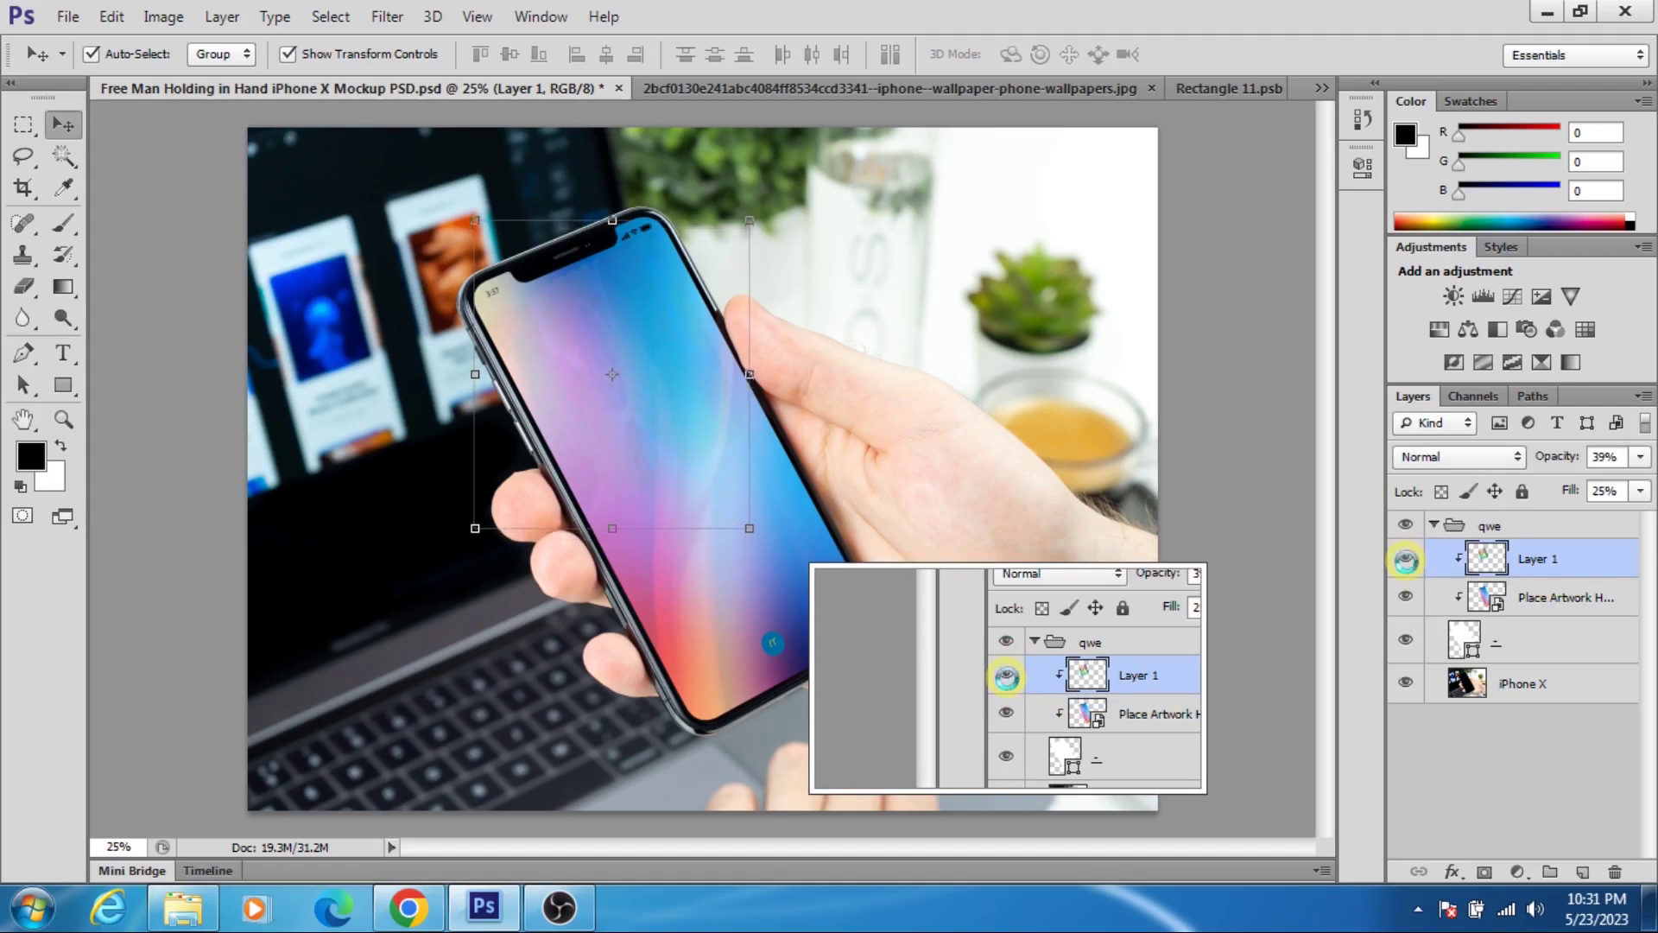
pyautogui.hotkey('shift', 'Up')
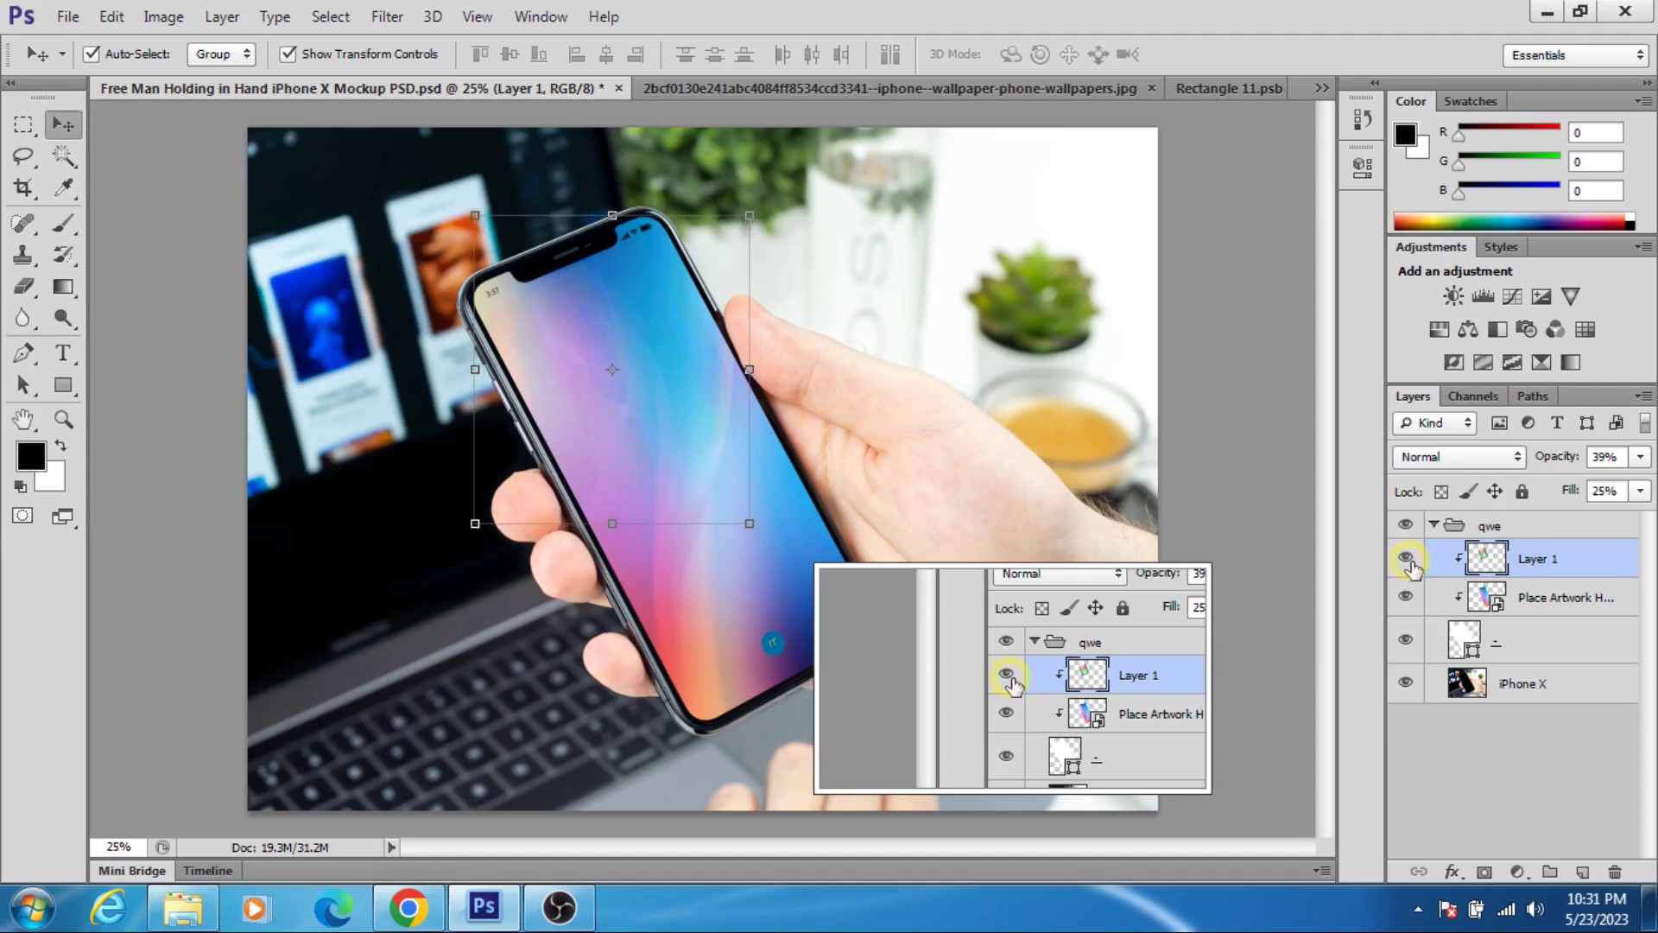
pyautogui.hotkey('shift', 'Up')
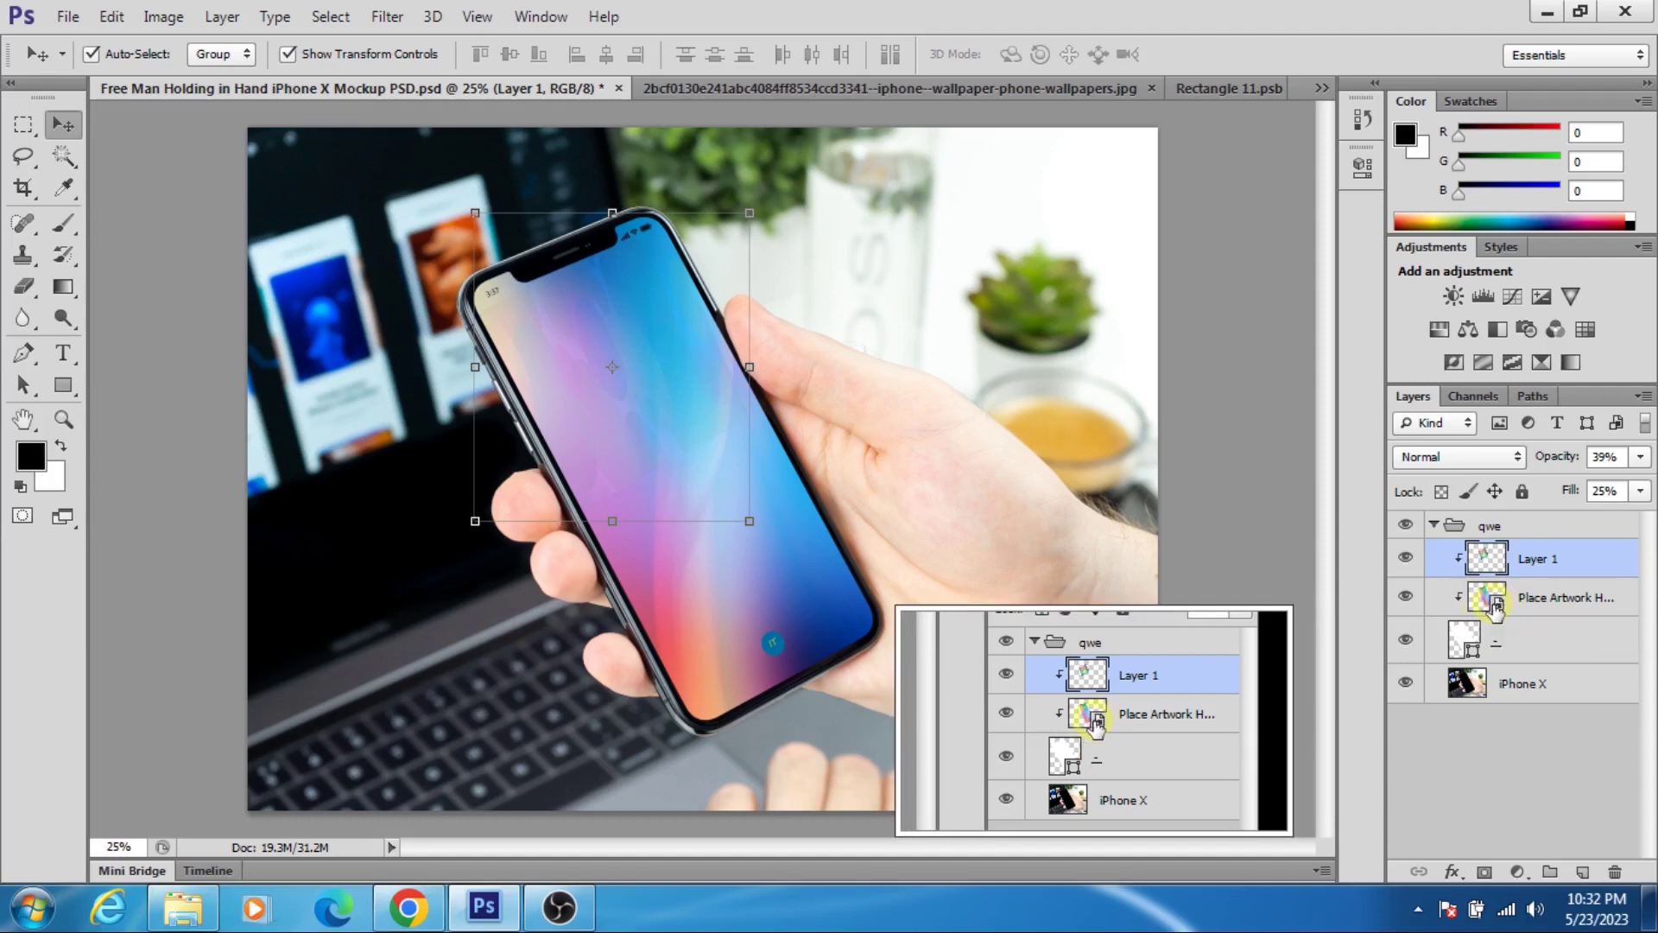
# - Open the Place Artwork Here smart object as Rectangle 11.psb, dismissing the save notice
pyautogui.doubleClick(1497, 608)
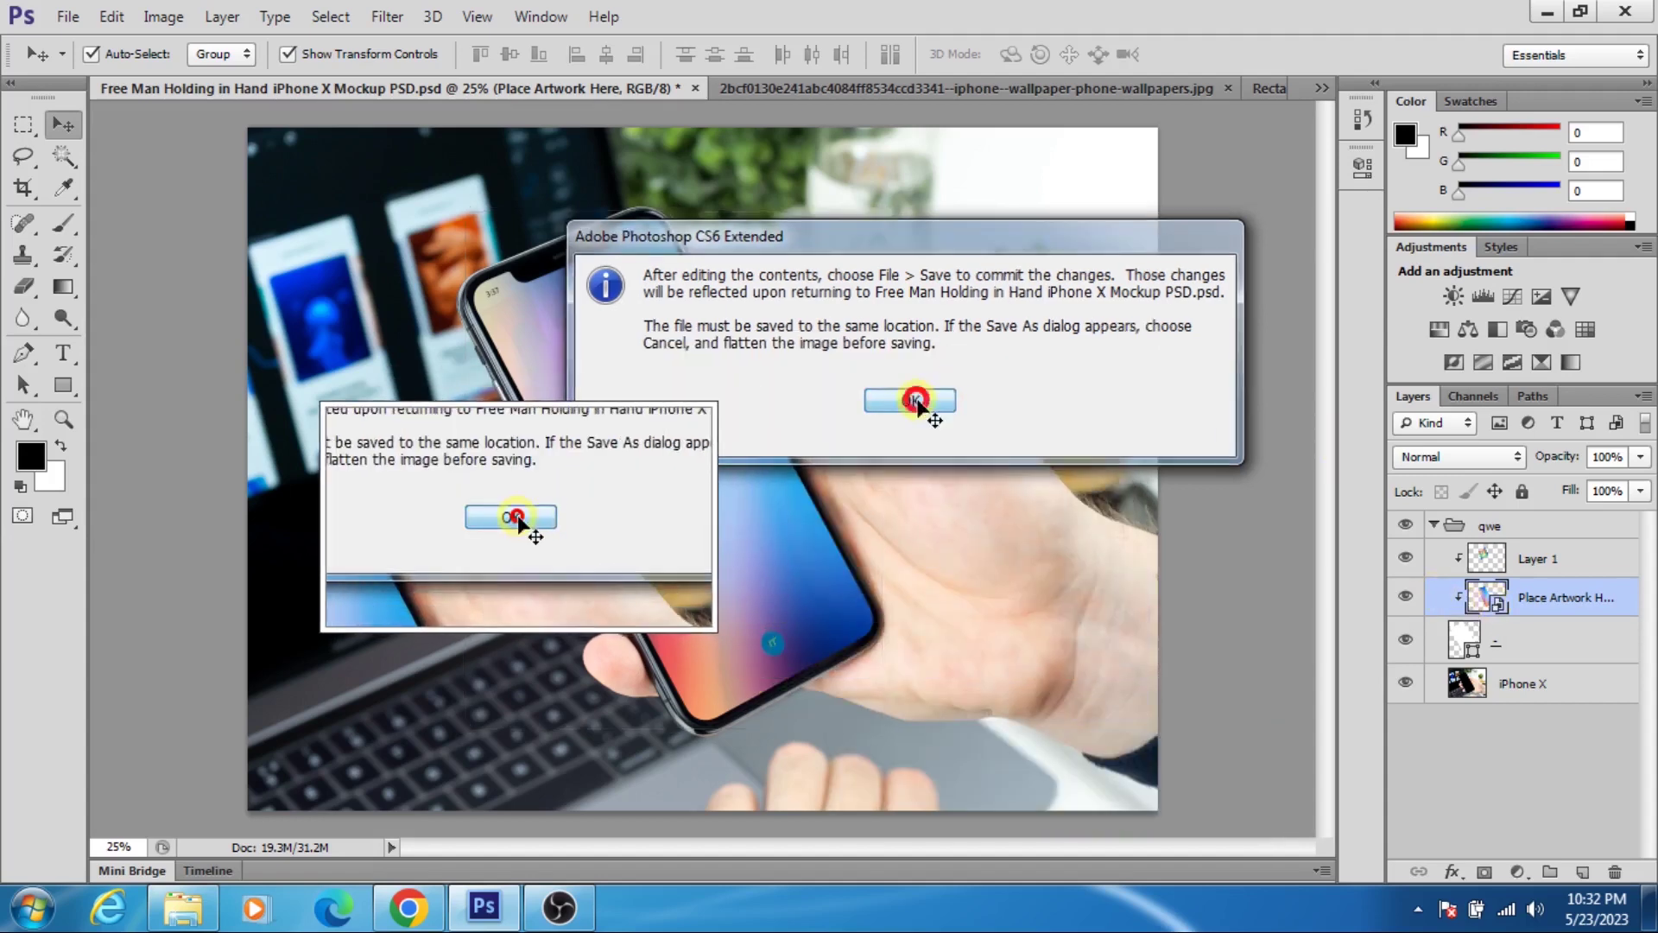
pyautogui.click(911, 401)
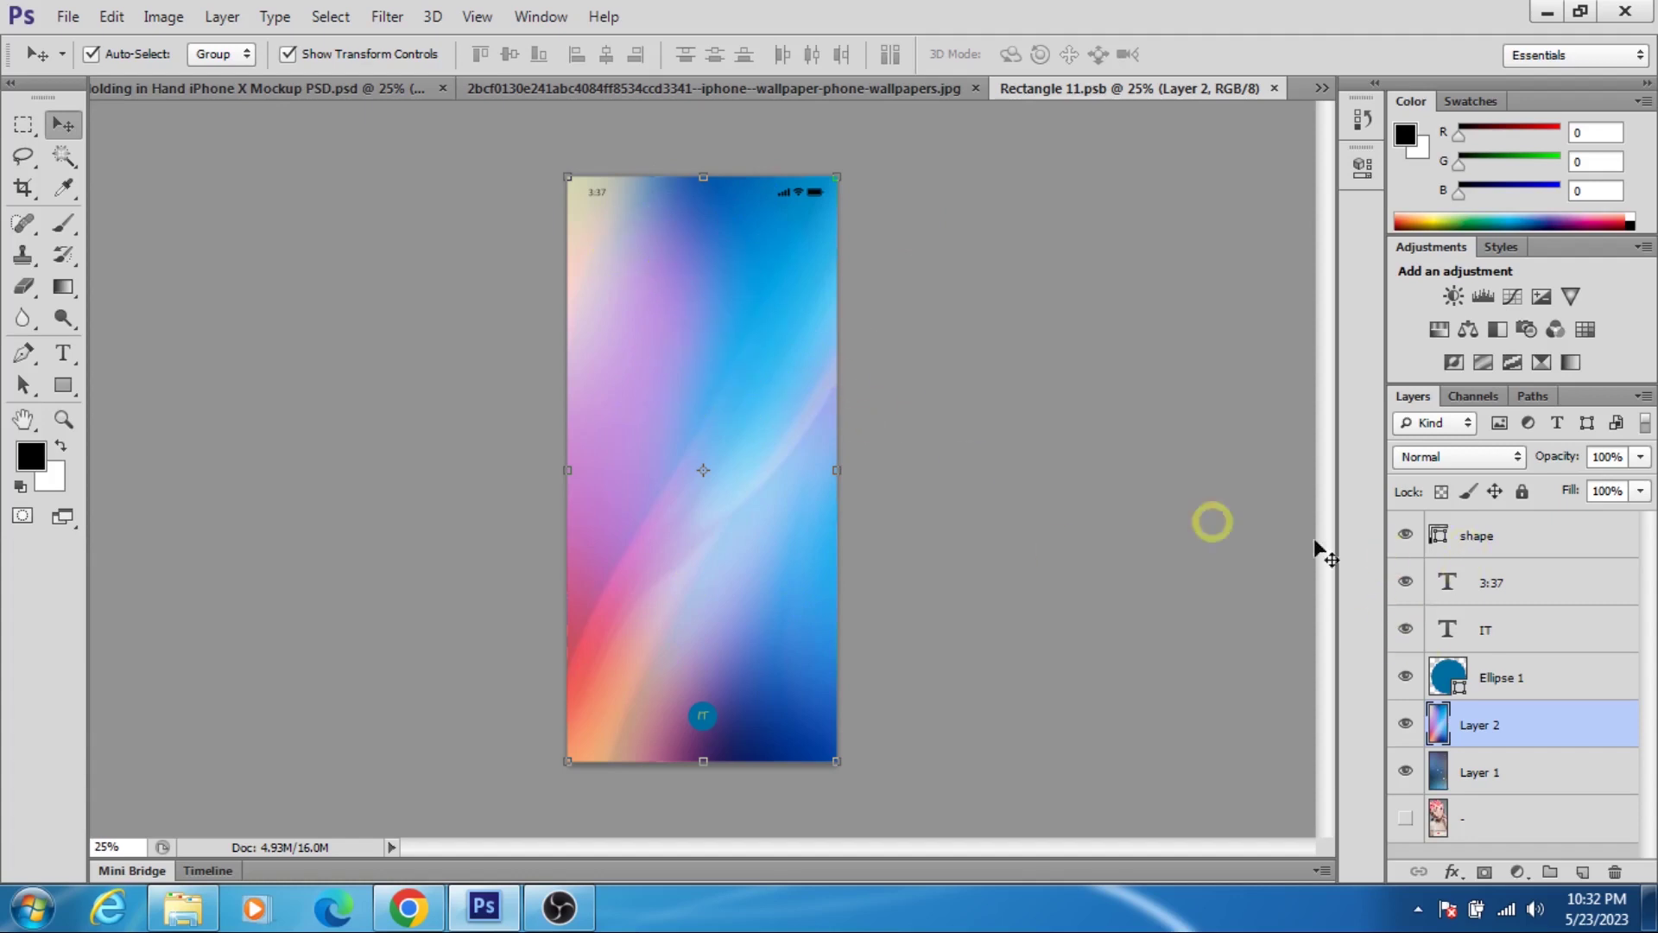
# - Hide the status-bar icons, zoom in, and drag the wallpaper upward over the screen
pyautogui.click(1406, 536)
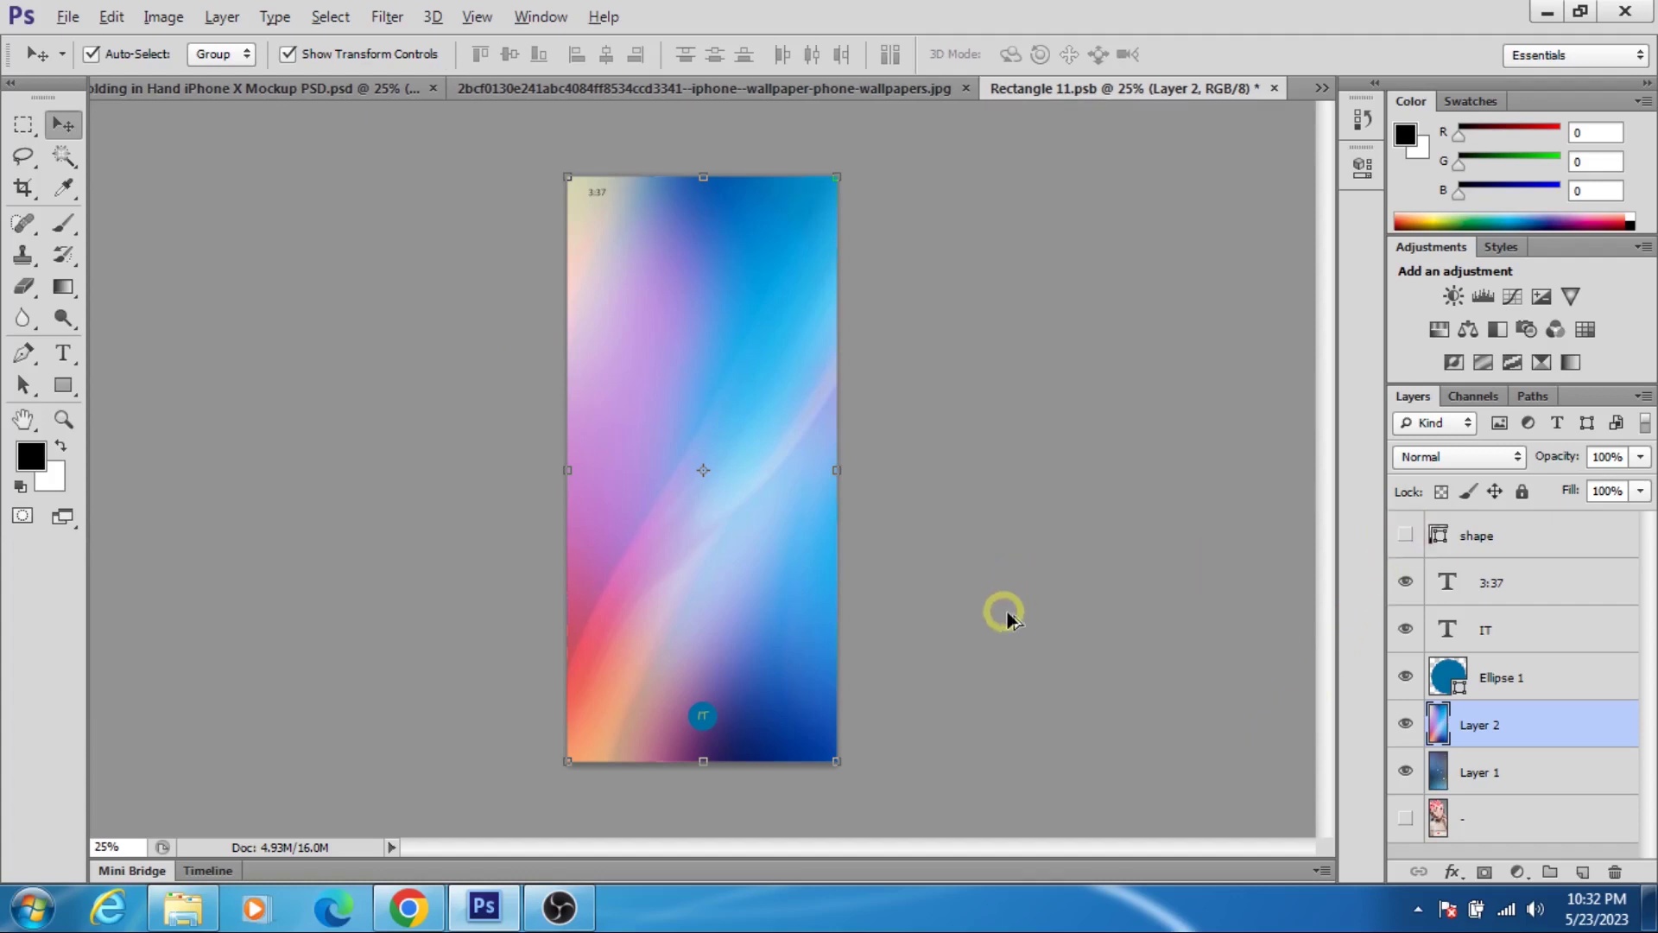
pyautogui.scroll(1, 1007, 611)
pyautogui.scroll(1, 993, 615)
pyautogui.scroll(1, 978, 619)
pyautogui.scroll(1, 994, 626)
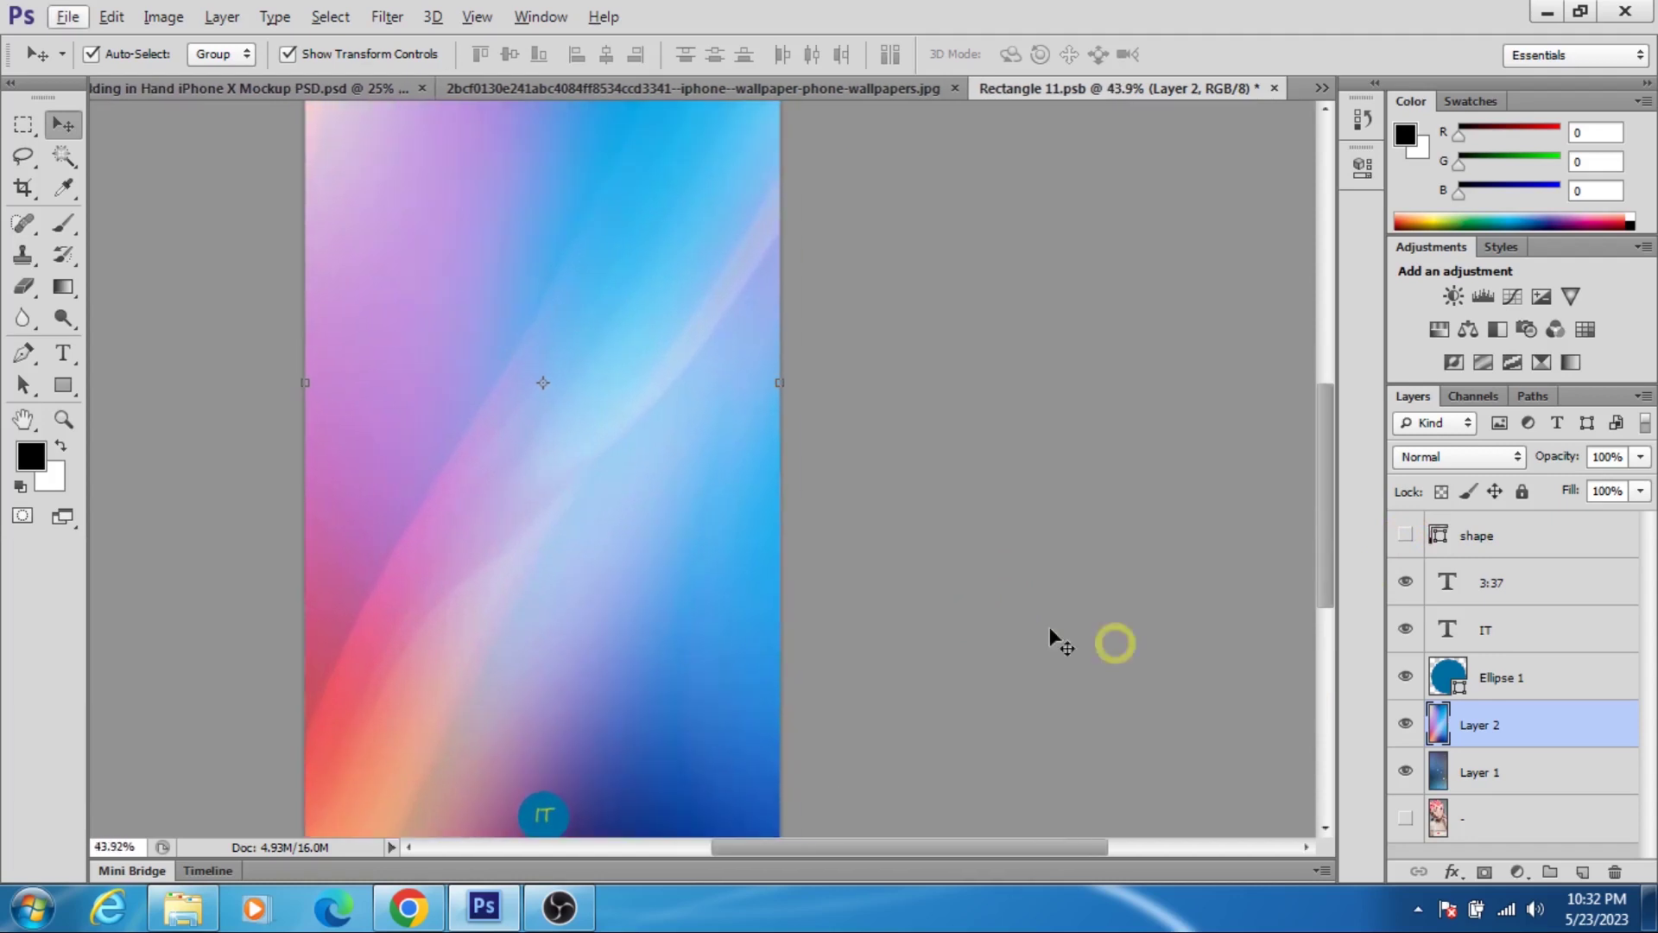
pyautogui.moveTo(1323, 486); pyautogui.dragTo(1325, 321)
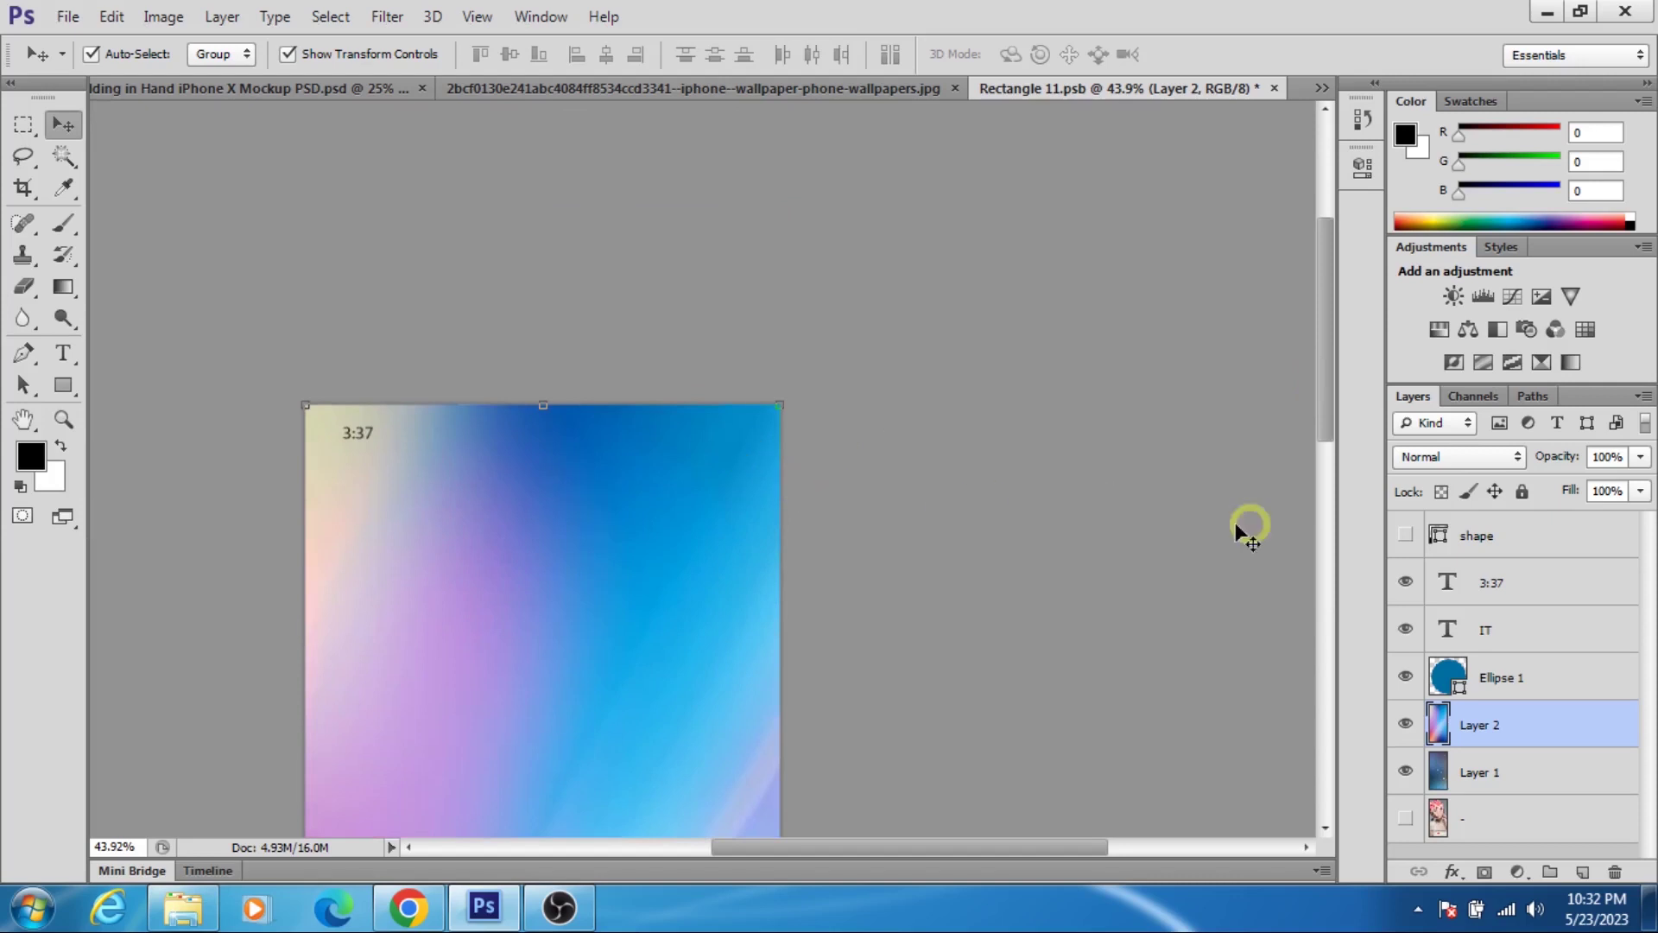
# - Show the status-bar icons again, fit the wallpaper to the screen, and zoom out to 27.5%
pyautogui.click(1406, 537)
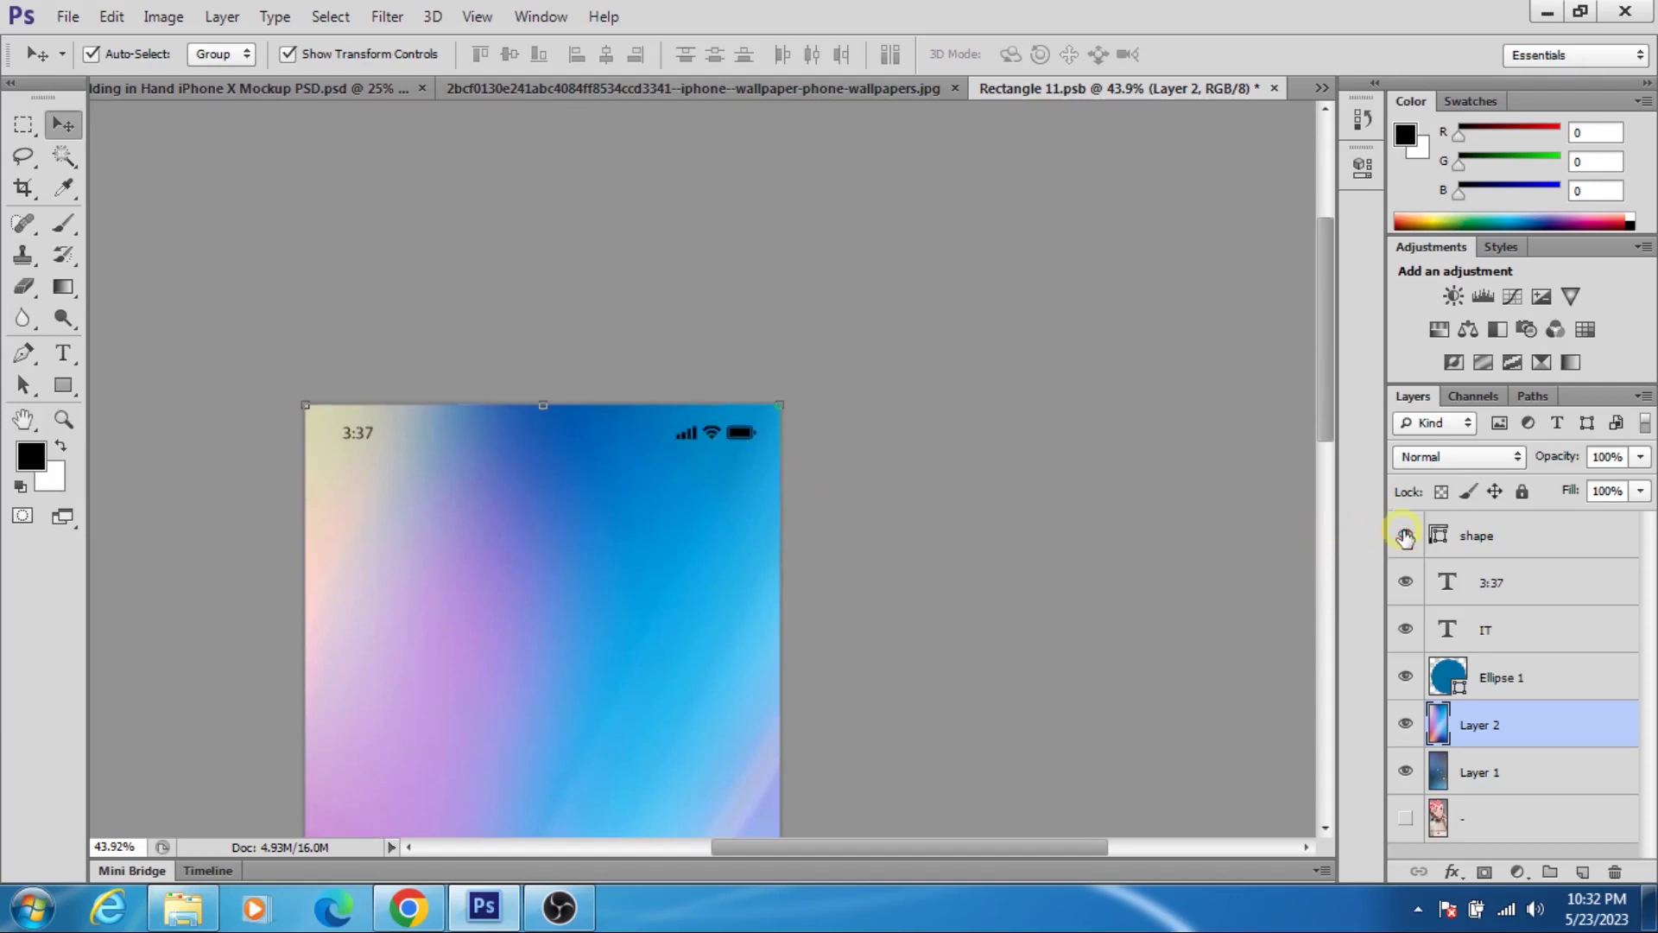
pyautogui.moveTo(1405, 537)
pyautogui.mouseDown()
pyautogui.moveTo(704, 678)
pyautogui.moveTo(463, 522)
pyautogui.mouseUp()
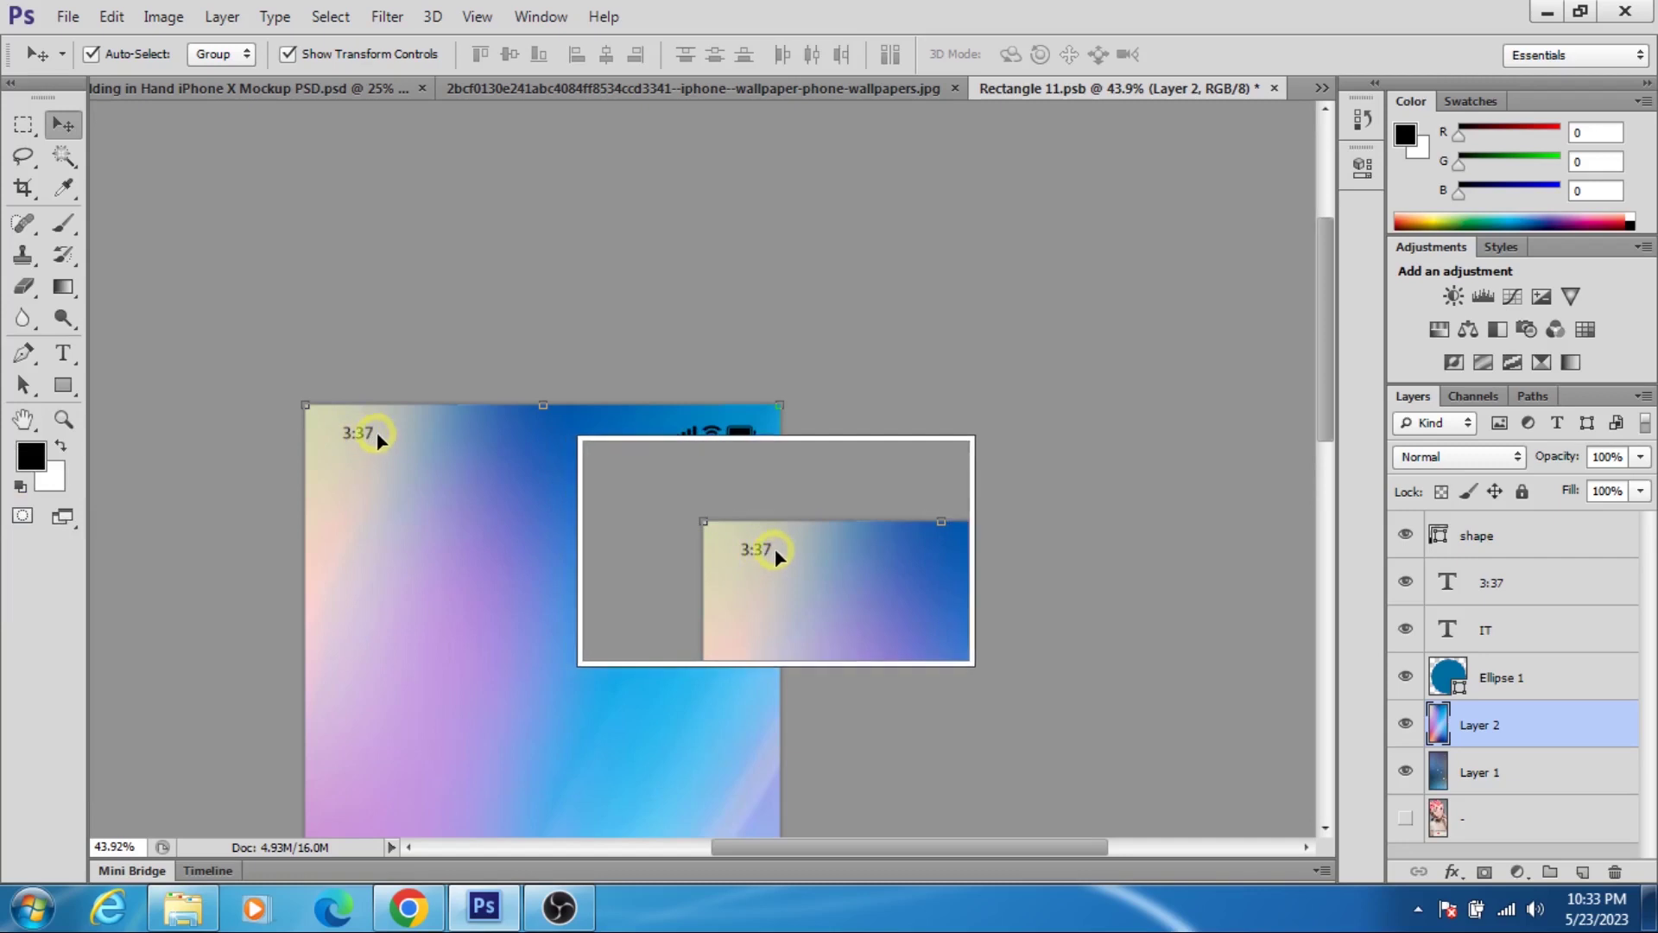
pyautogui.scroll(-1, 778, 466)
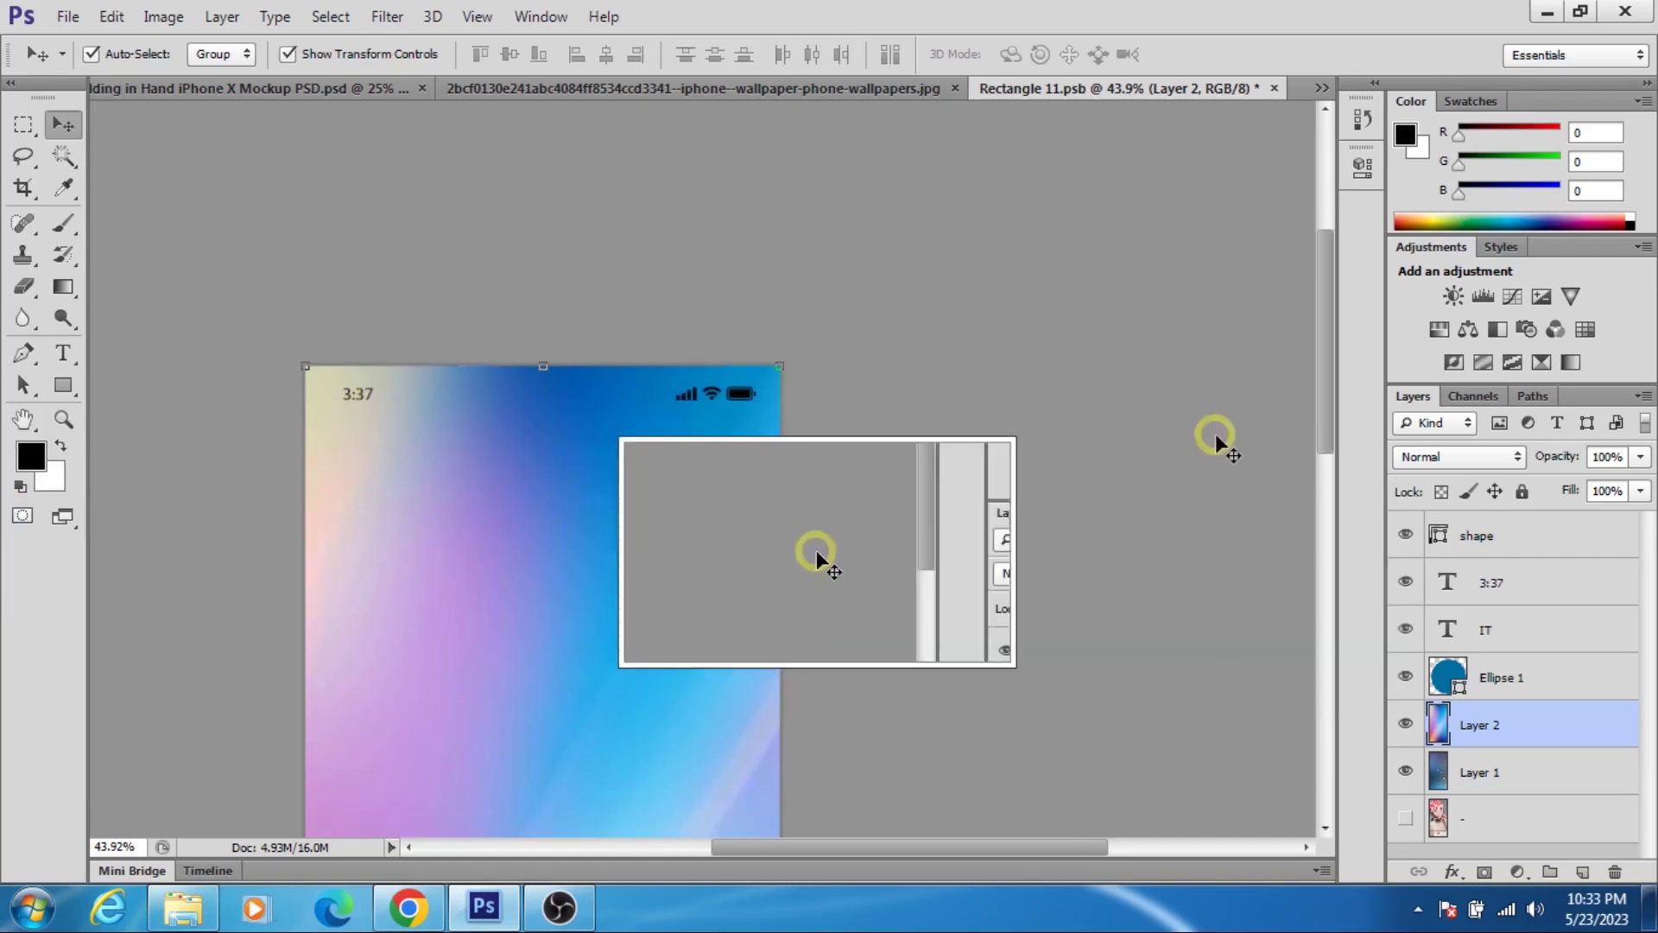
pyautogui.moveTo(1319, 350); pyautogui.dragTo(1294, 535)
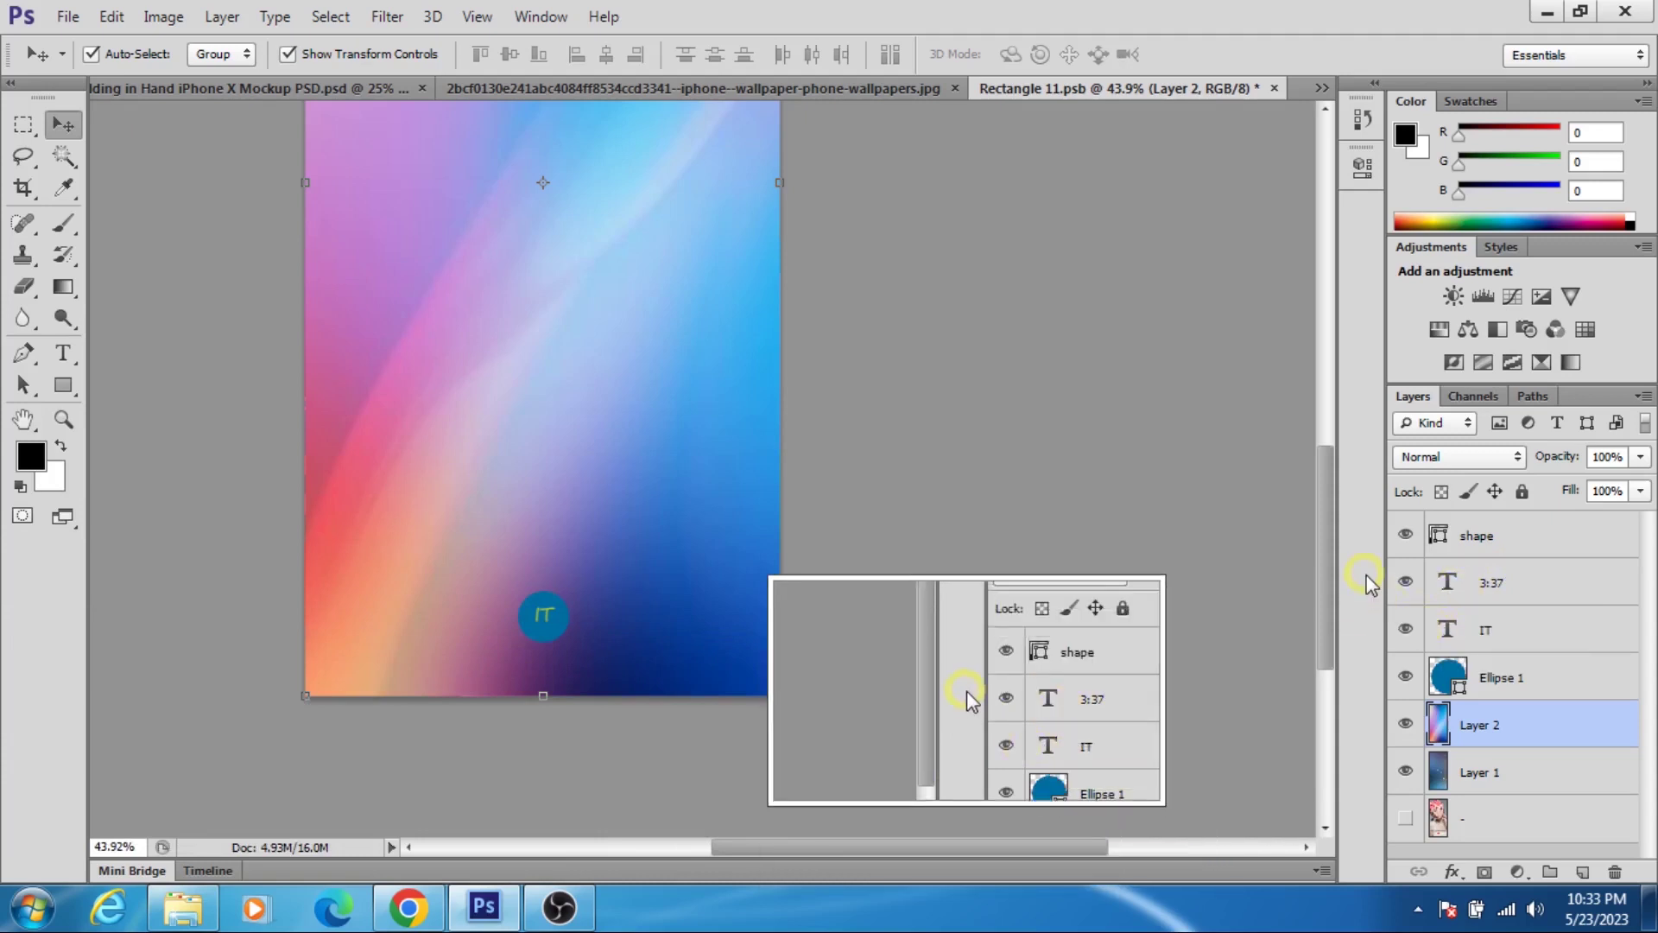
pyautogui.scroll(-1, 1225, 448)
pyautogui.scroll(-1, 1216, 453)
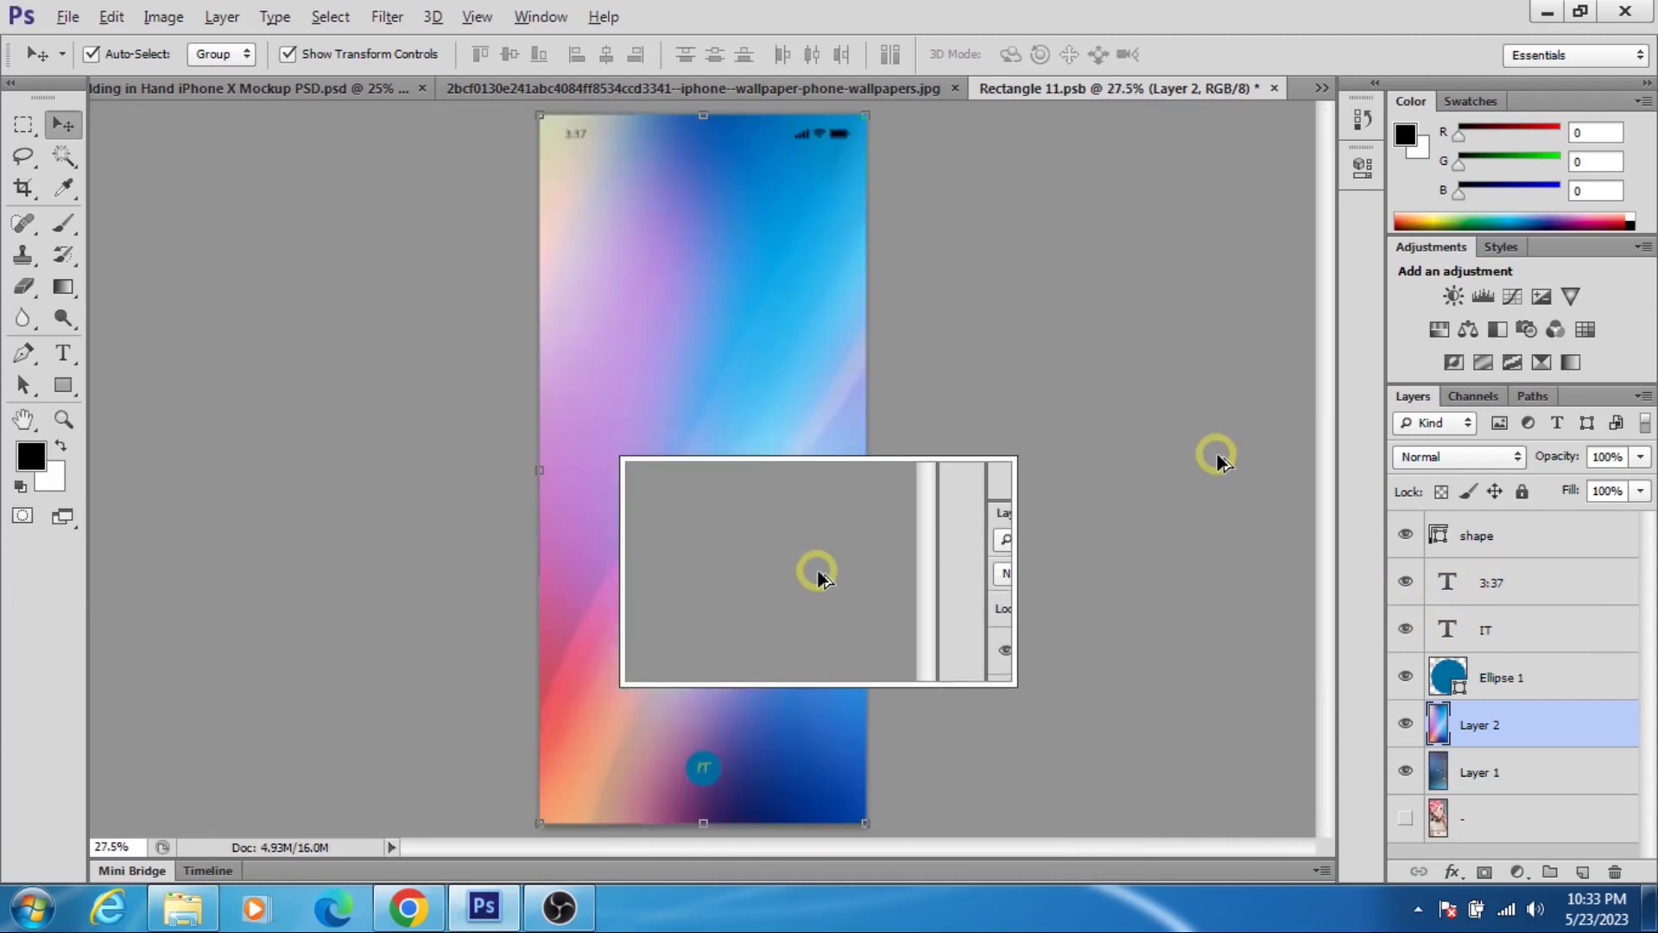
pyautogui.press('alt')
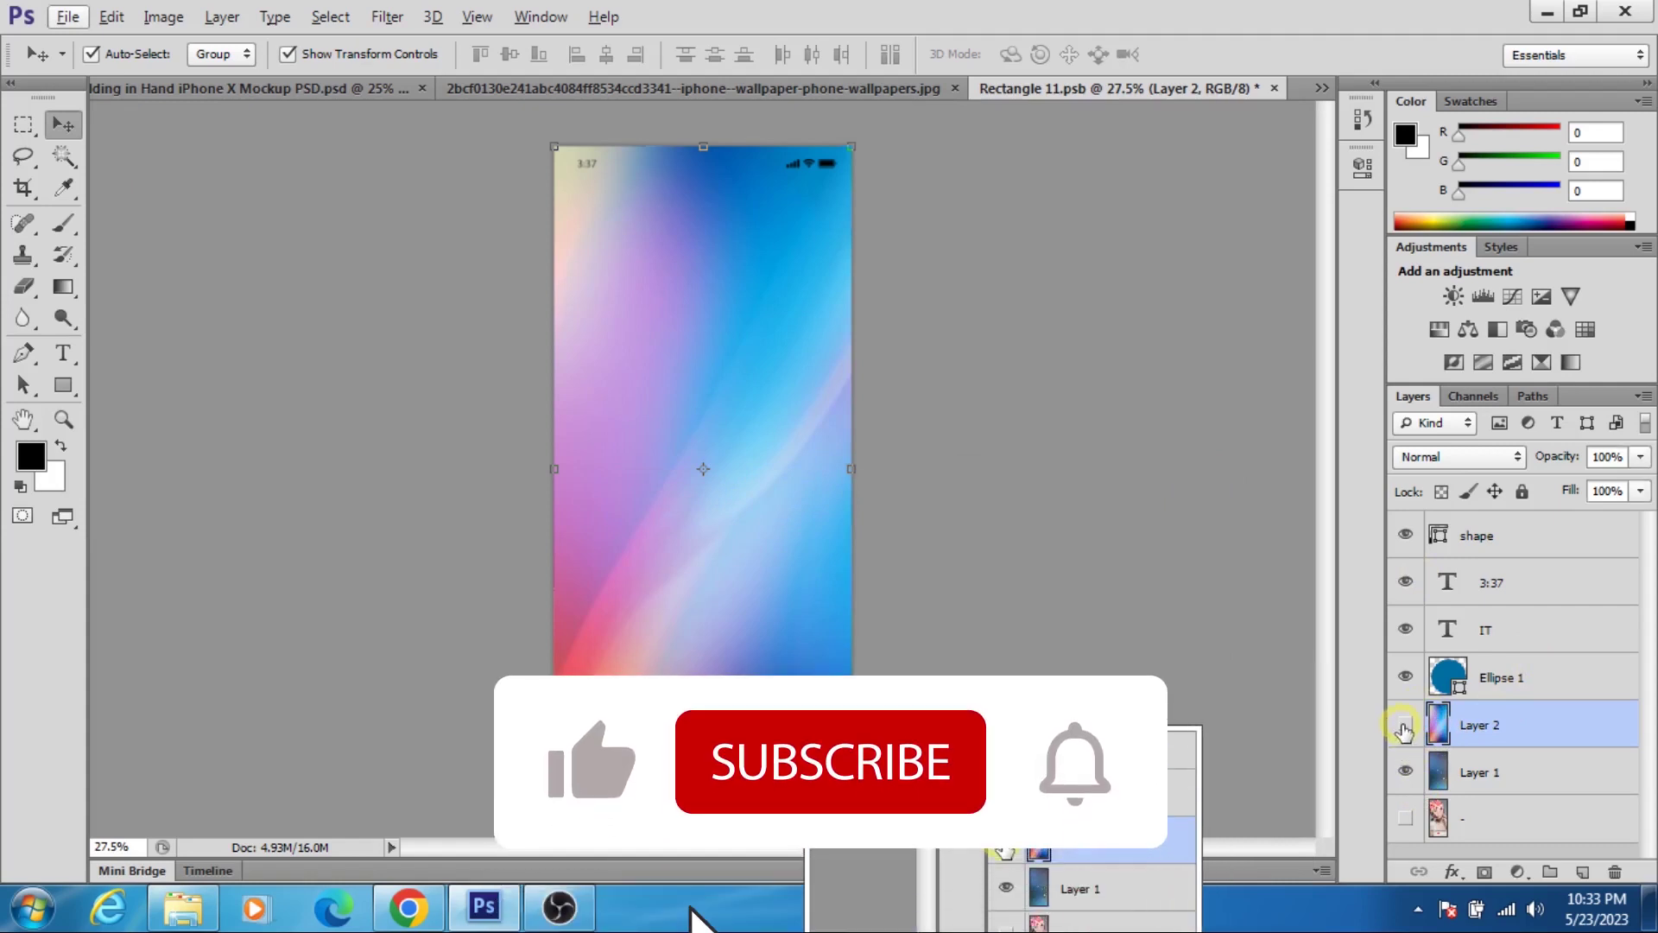
# - Compare layers, leaving Layer 1 and the bottom picture hidden, then check the Ellipse 1 circle
pyautogui.click(1406, 726)
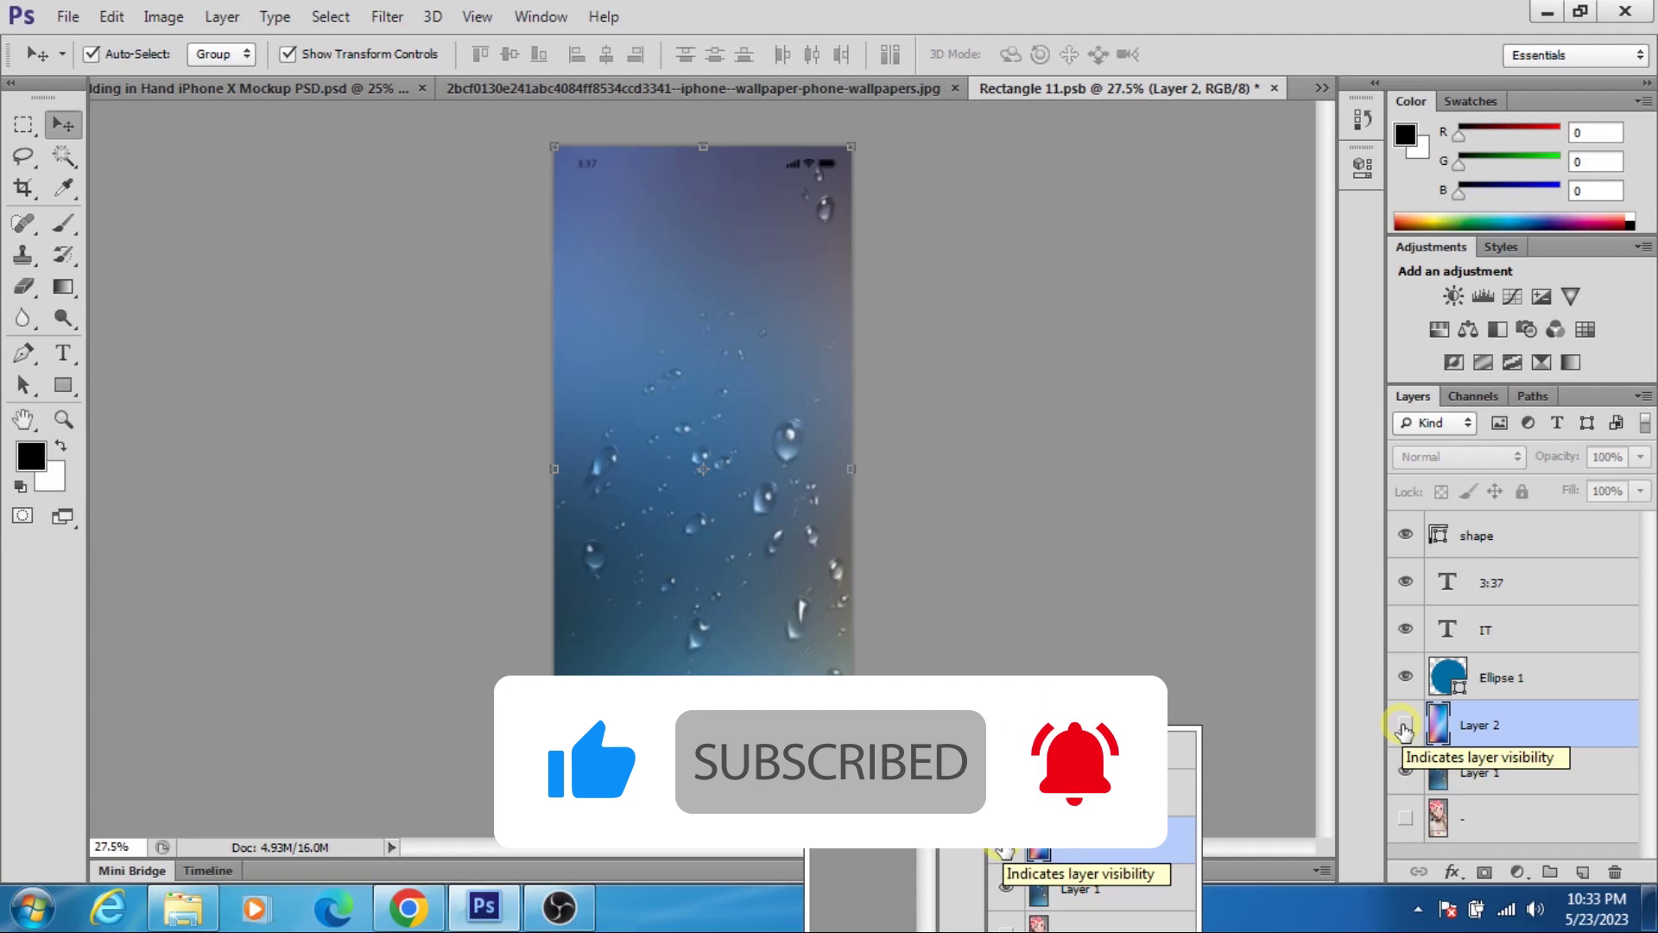
pyautogui.click(1406, 772)
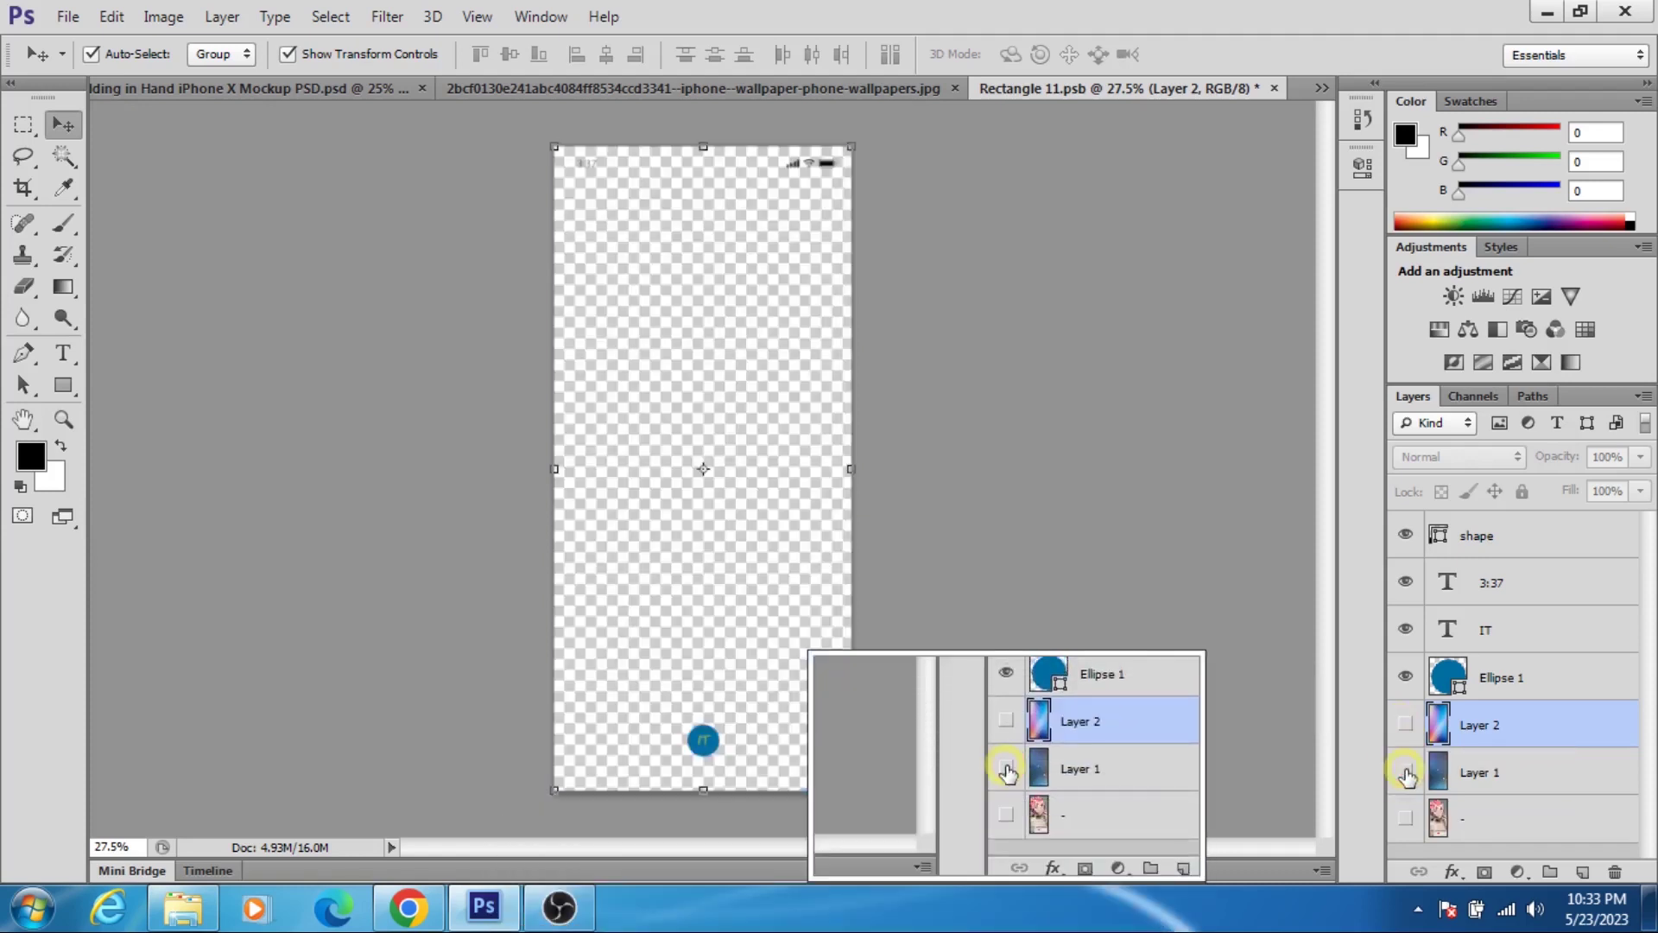
pyautogui.click(1407, 819)
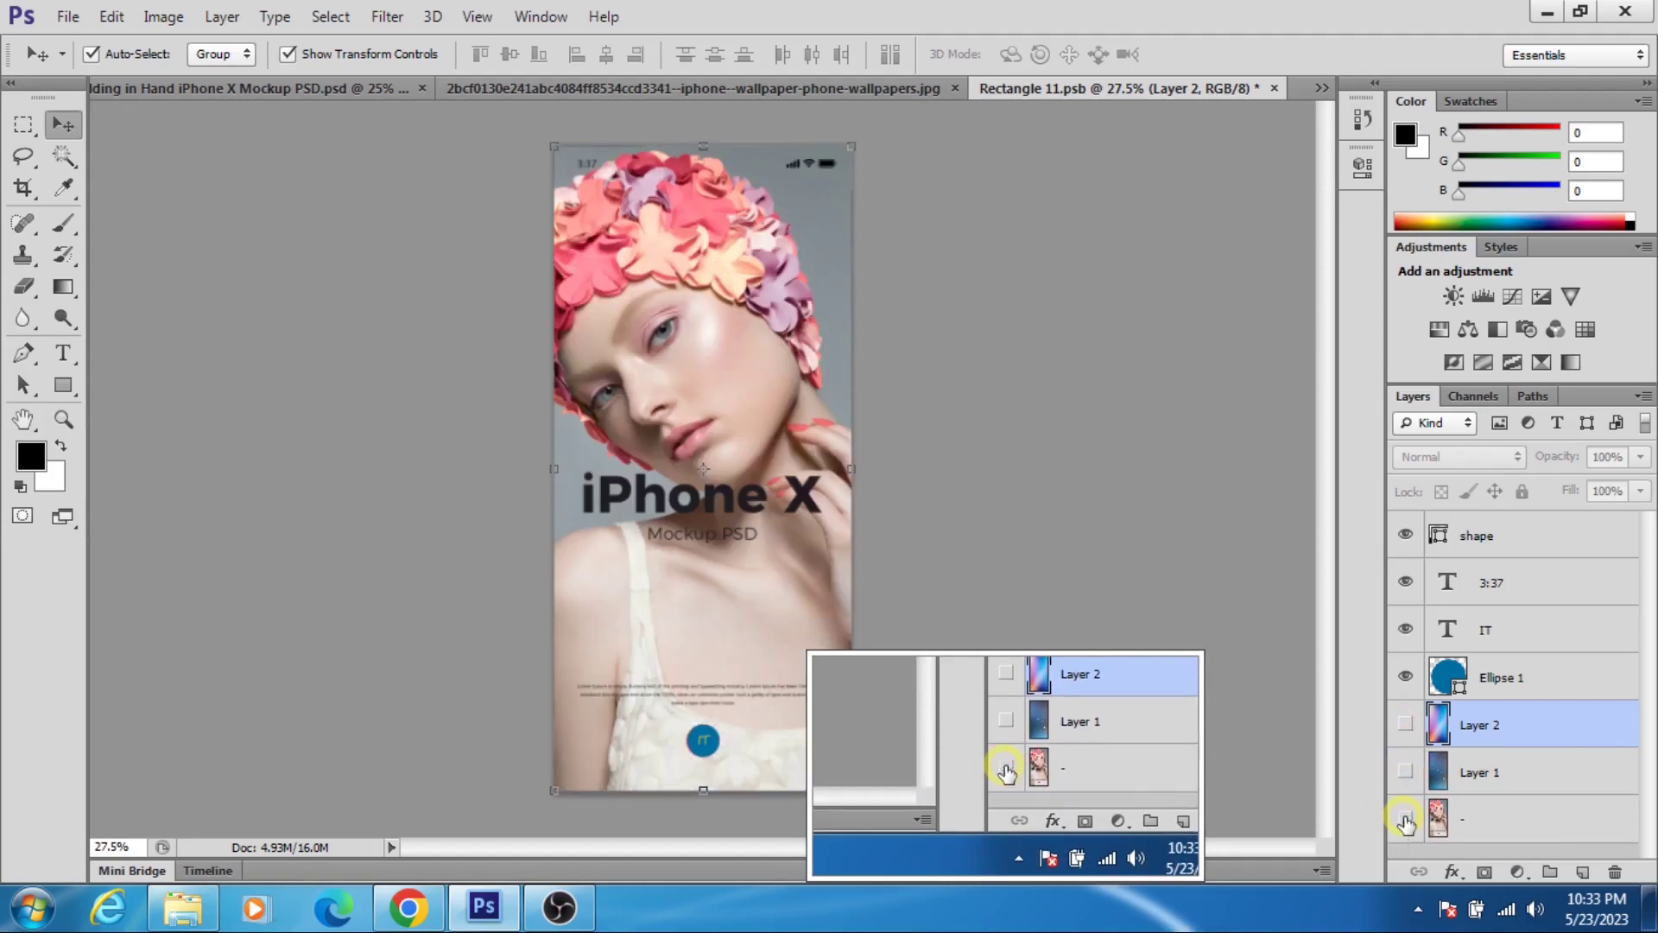
pyautogui.click(1405, 820)
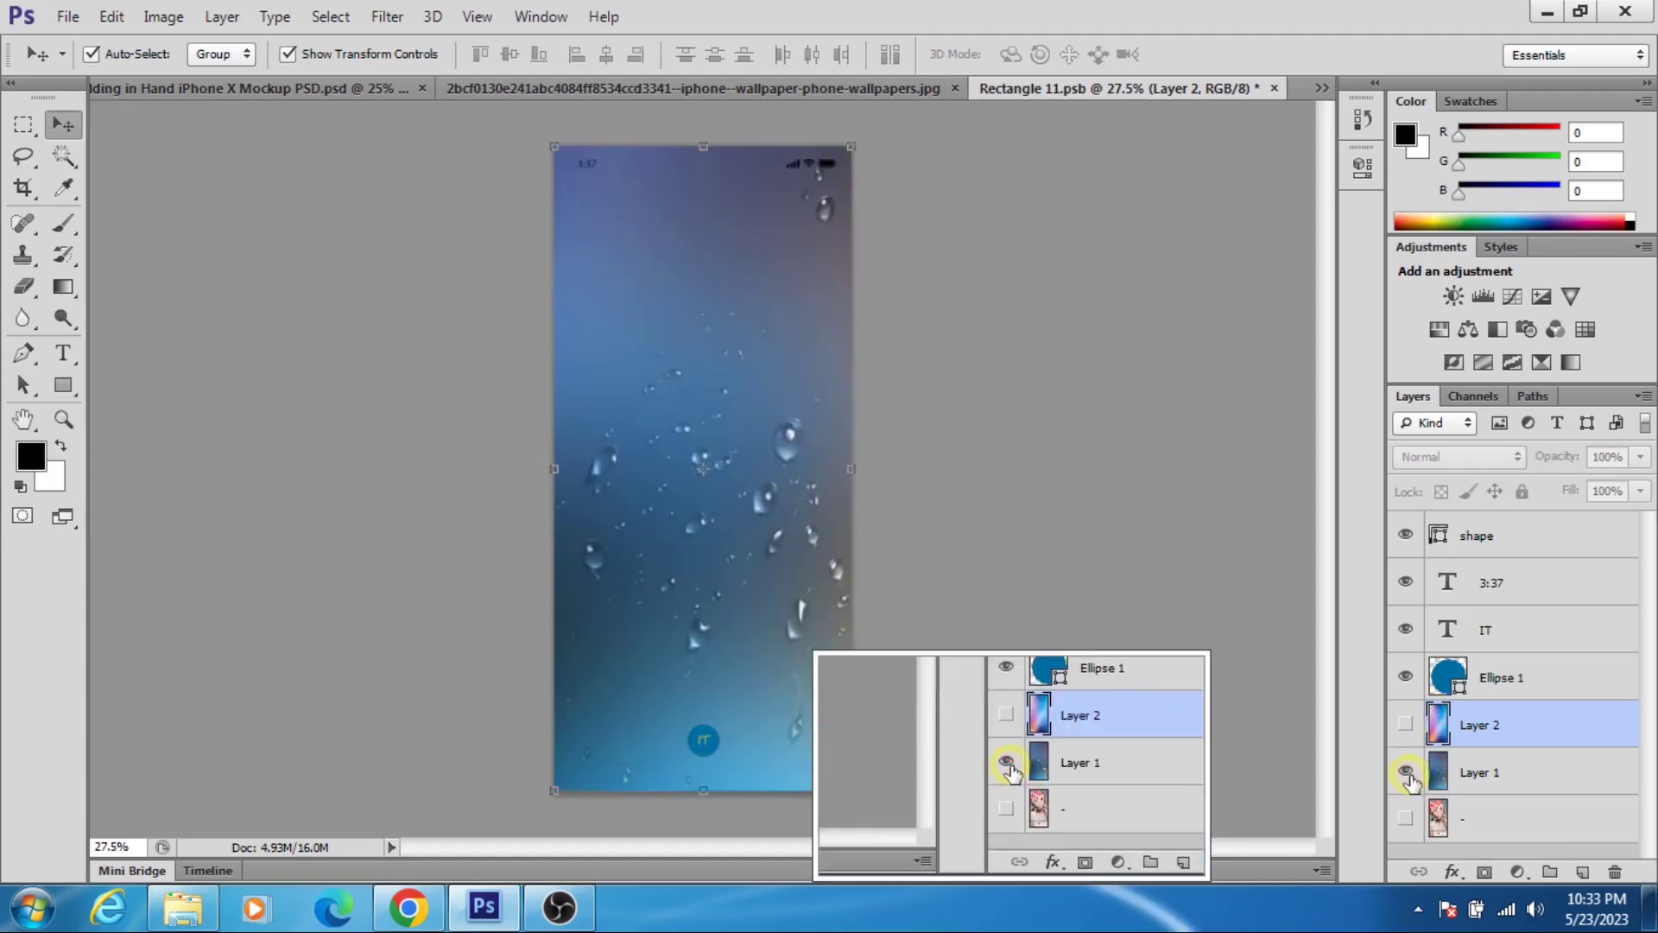
pyautogui.click(1407, 773)
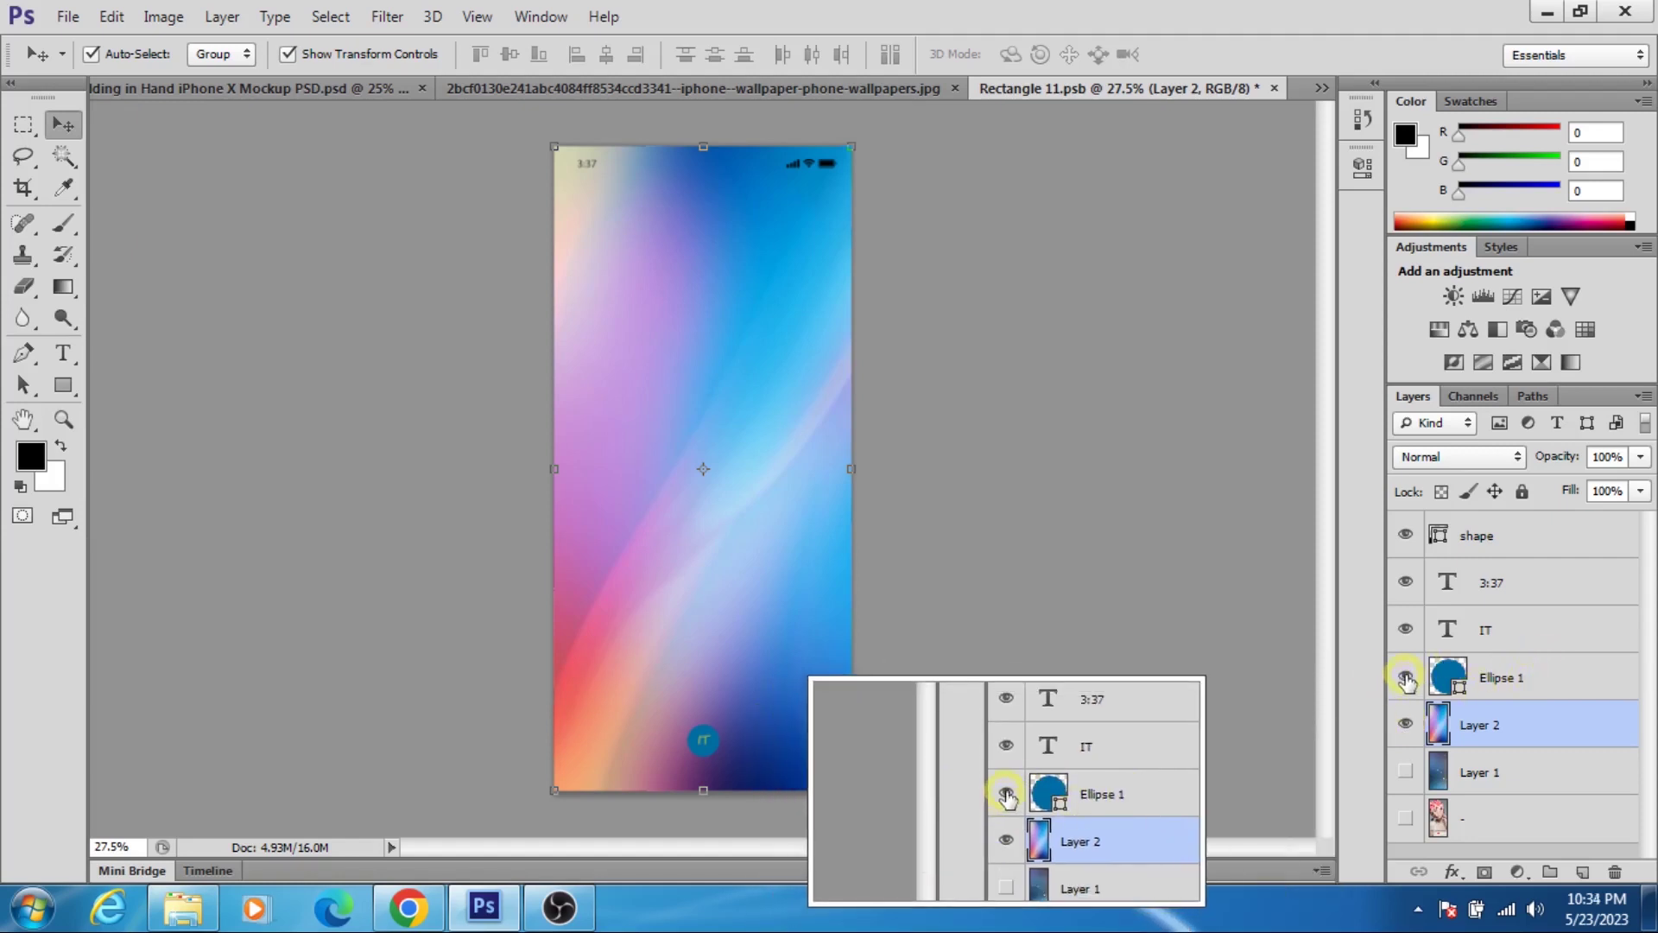
pyautogui.click(1403, 680)
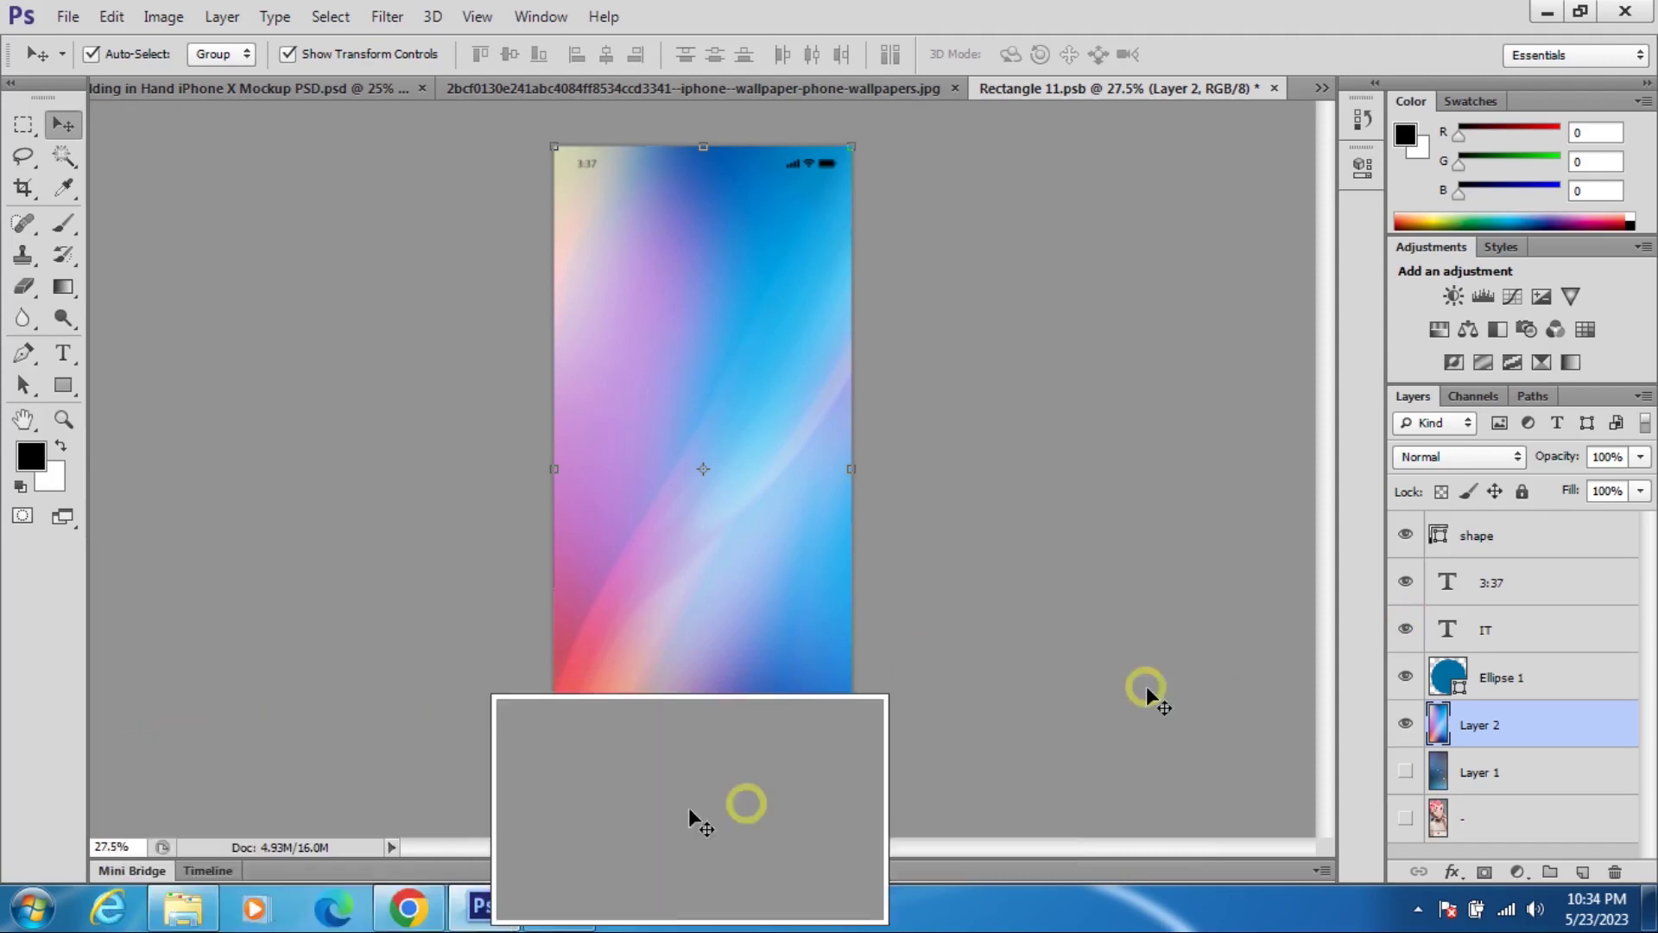
pyautogui.click(1515, 633)
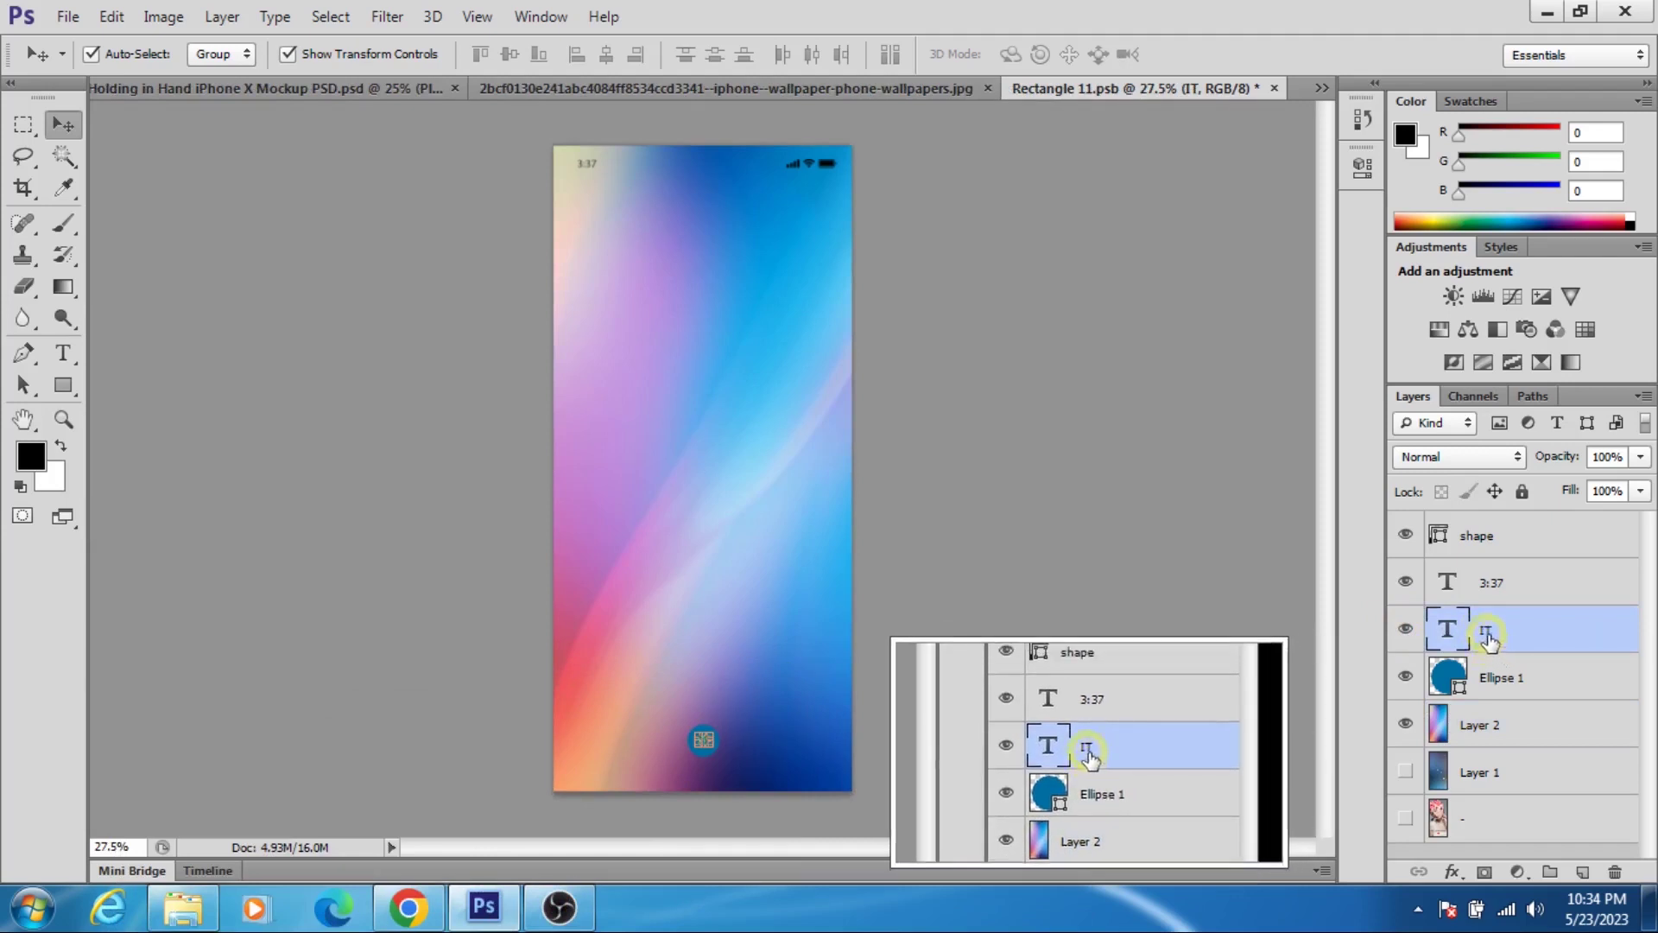
pyautogui.click(1516, 587)
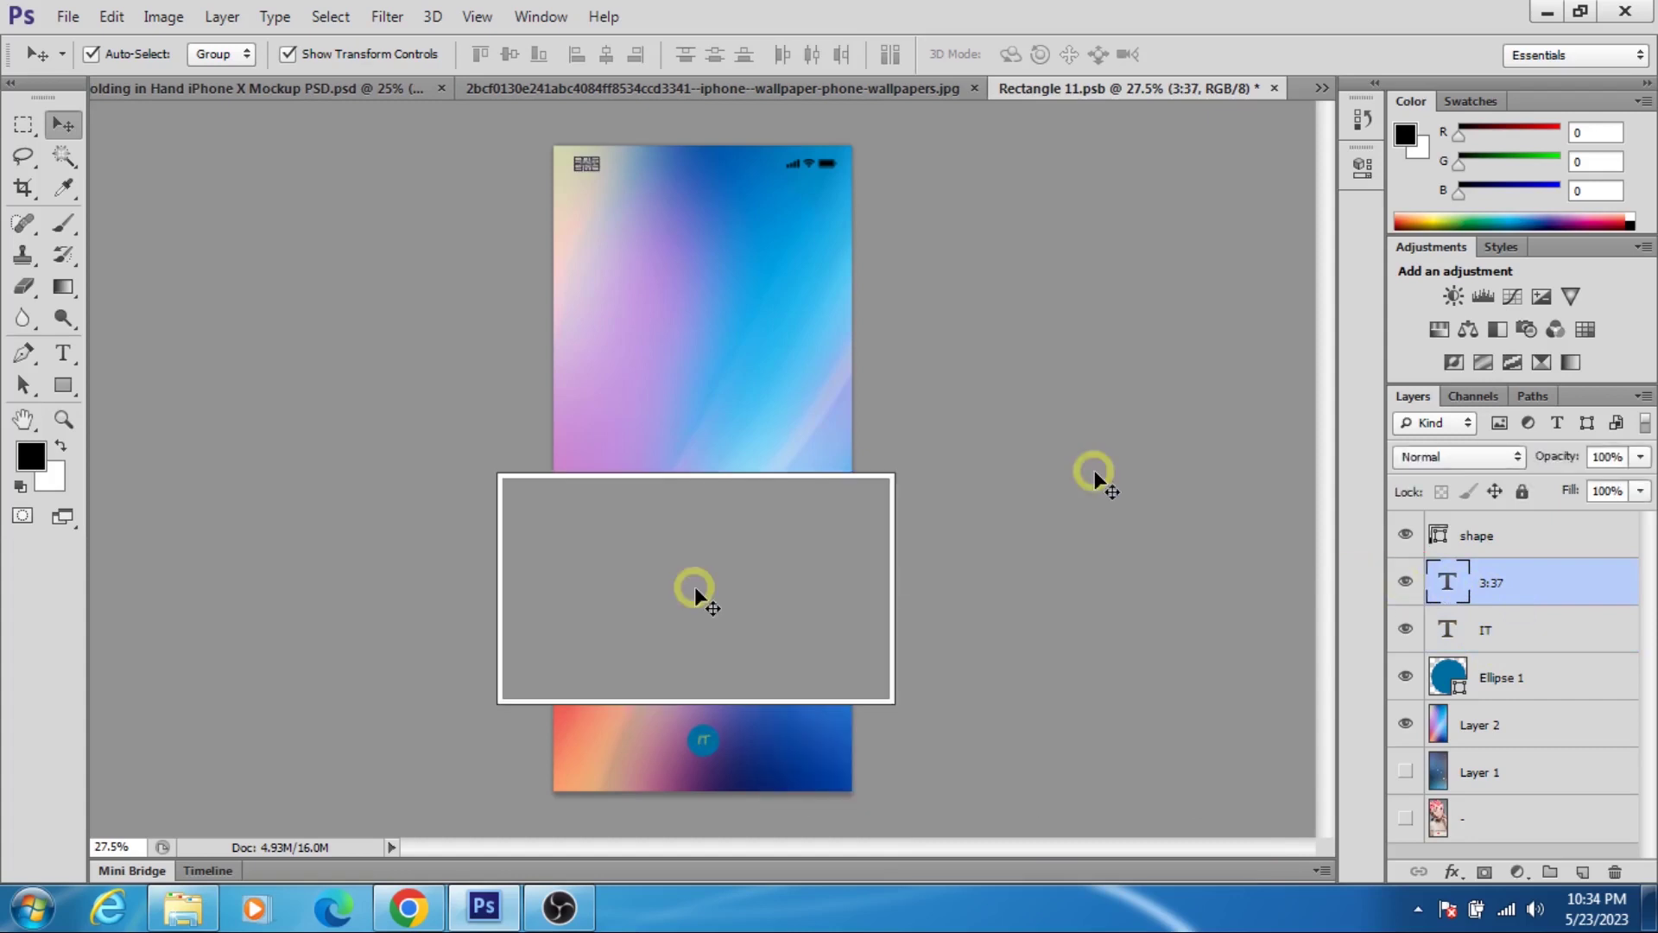
pyautogui.click(1032, 385)
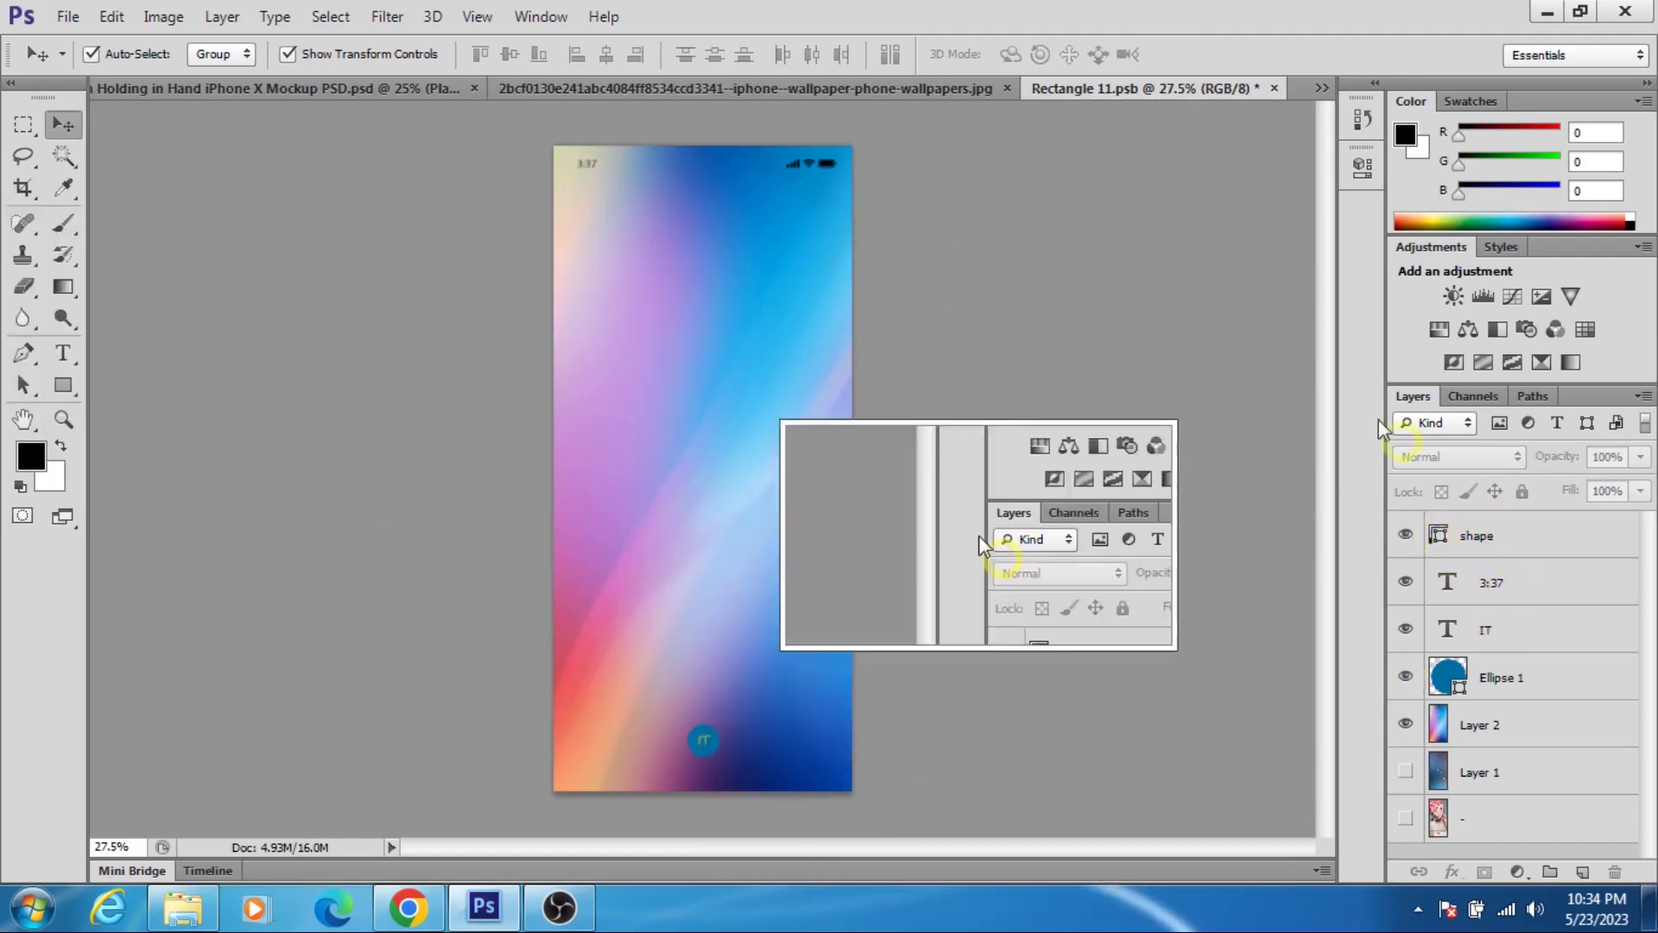
pyautogui.click(1531, 546)
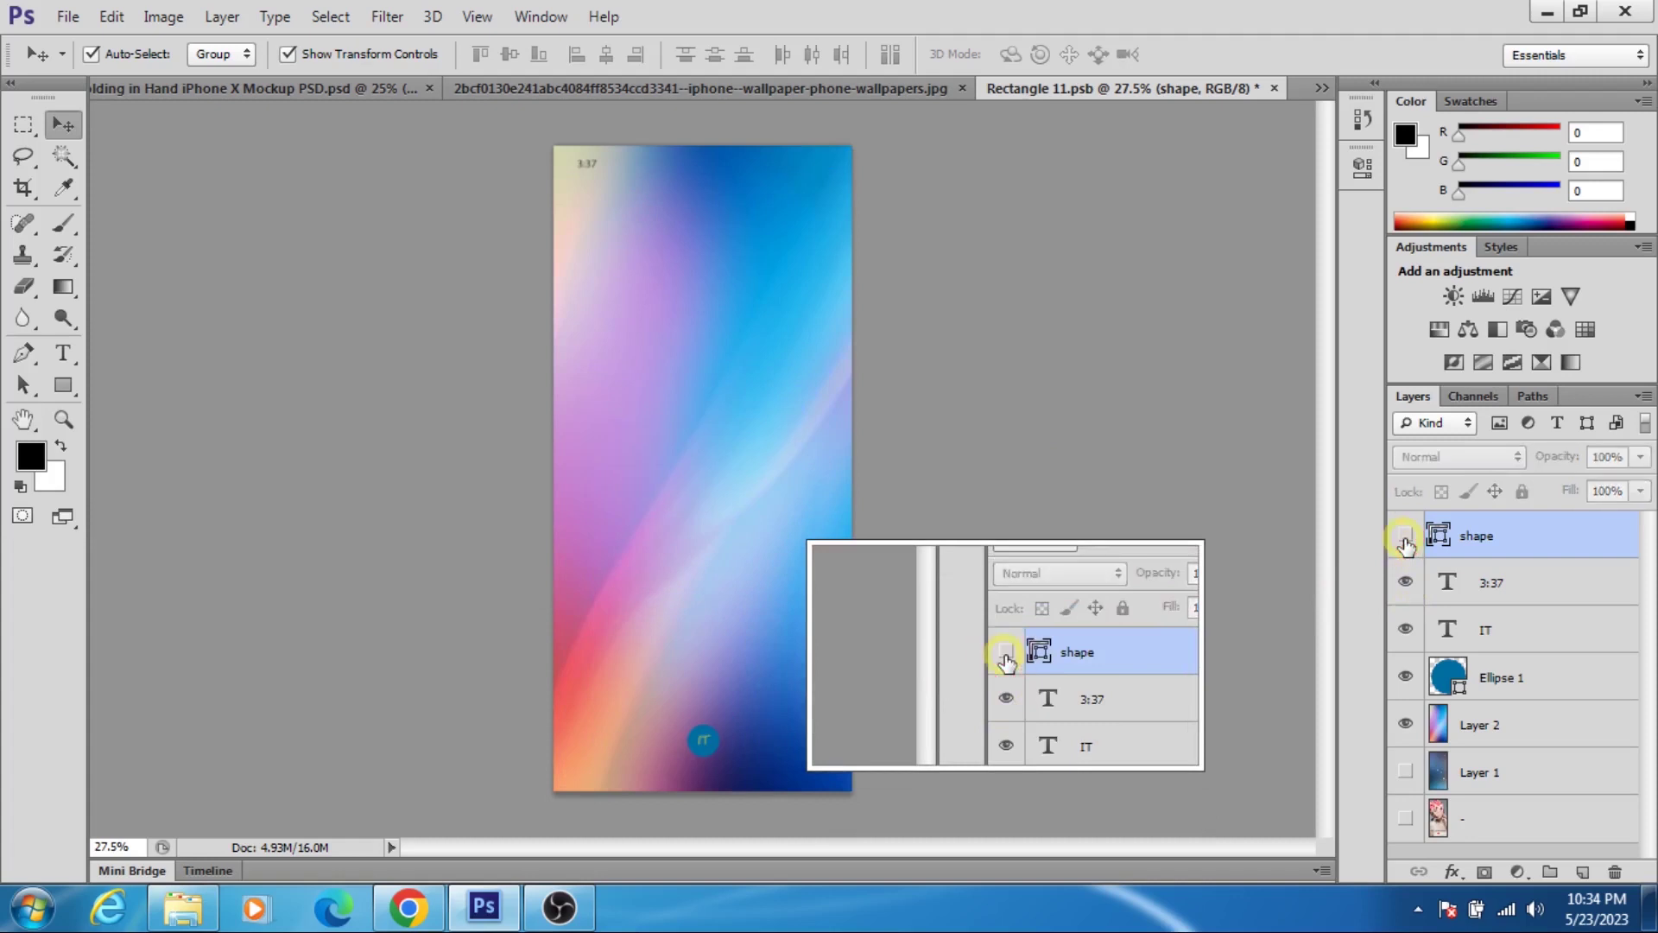
pyautogui.click(1405, 537)
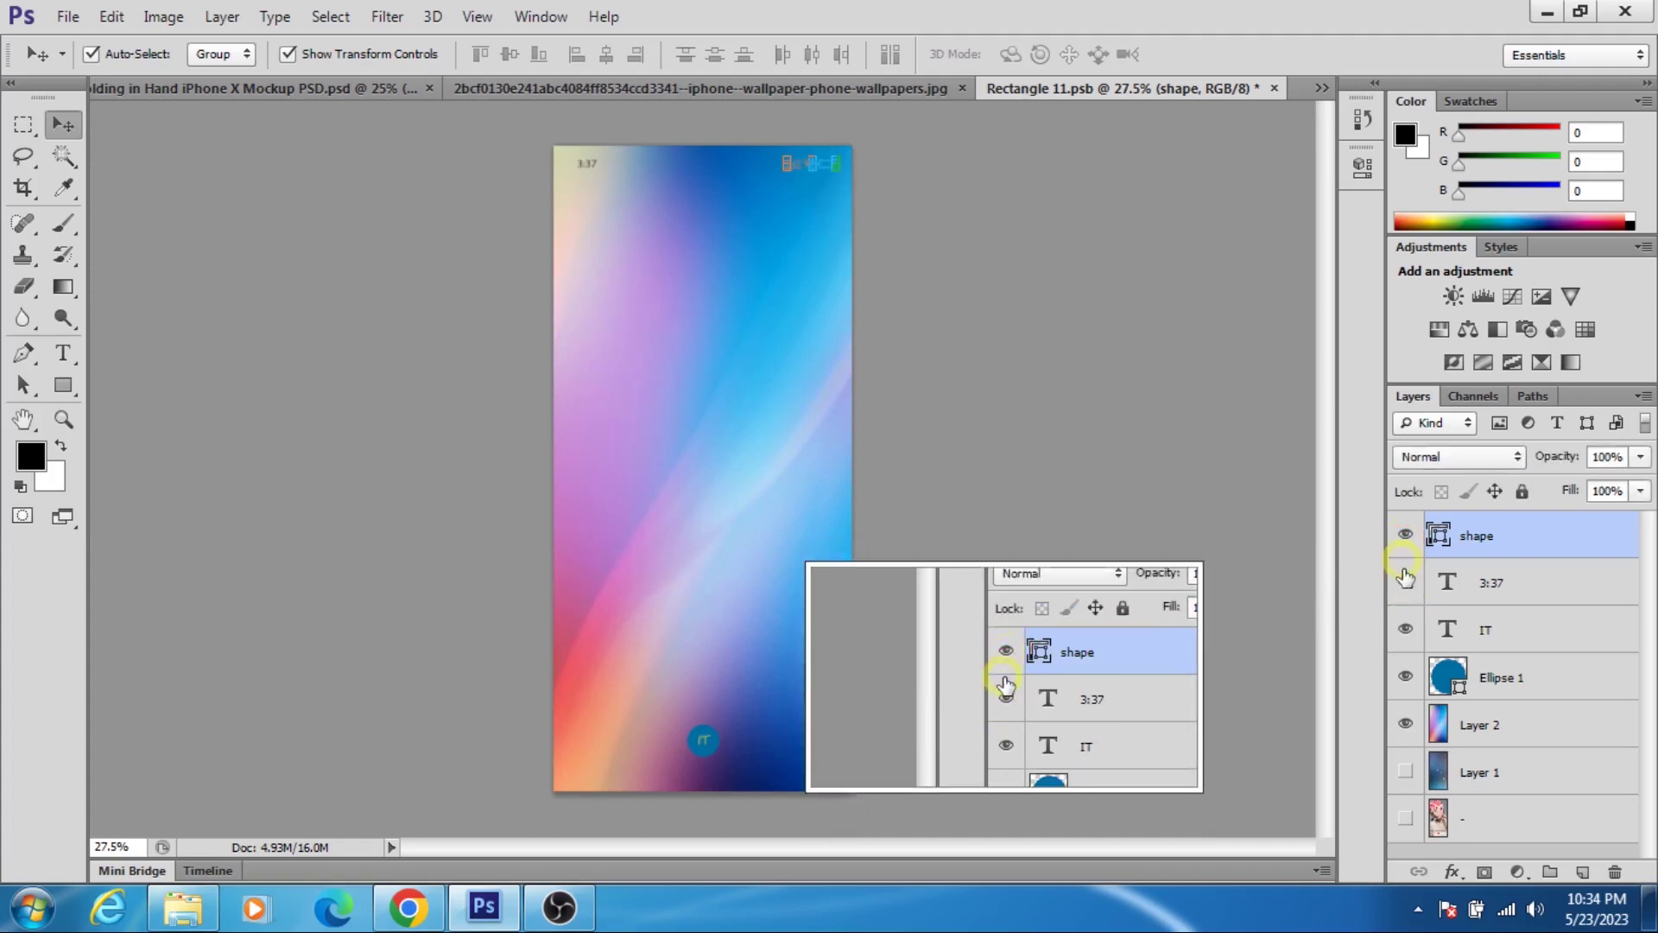
pyautogui.click(1551, 586)
pyautogui.click(1522, 632)
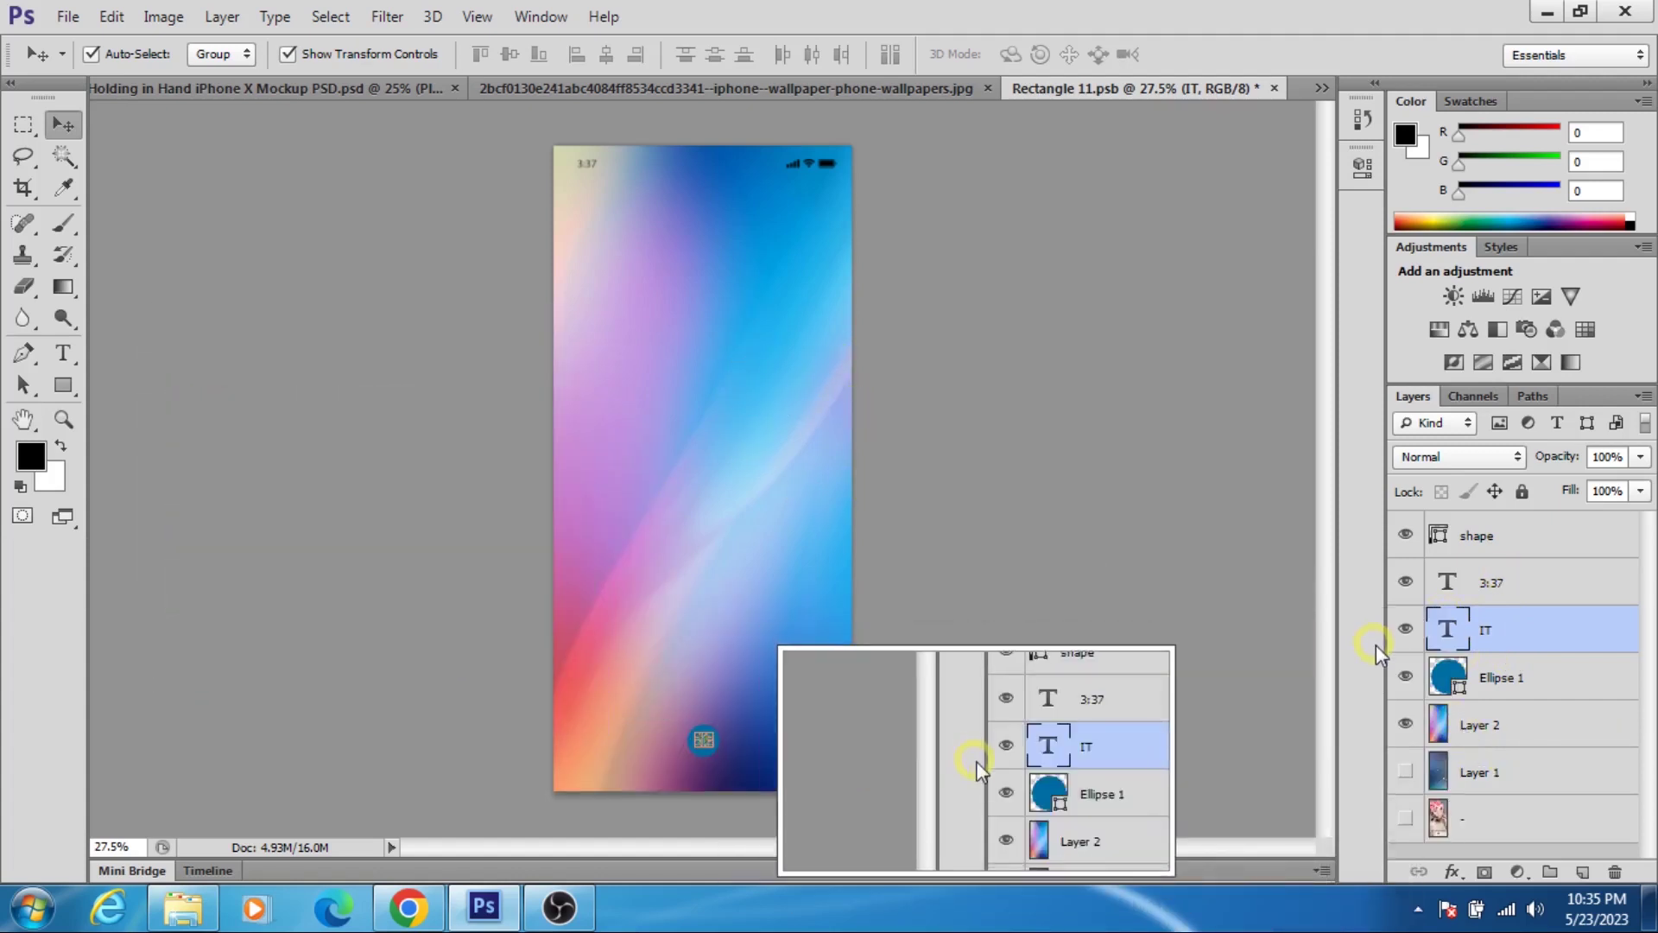
# - Browse the wallpaper image results, previewing the dark neon geometric and Pexels ocean wave images
pyautogui.click(412, 908)
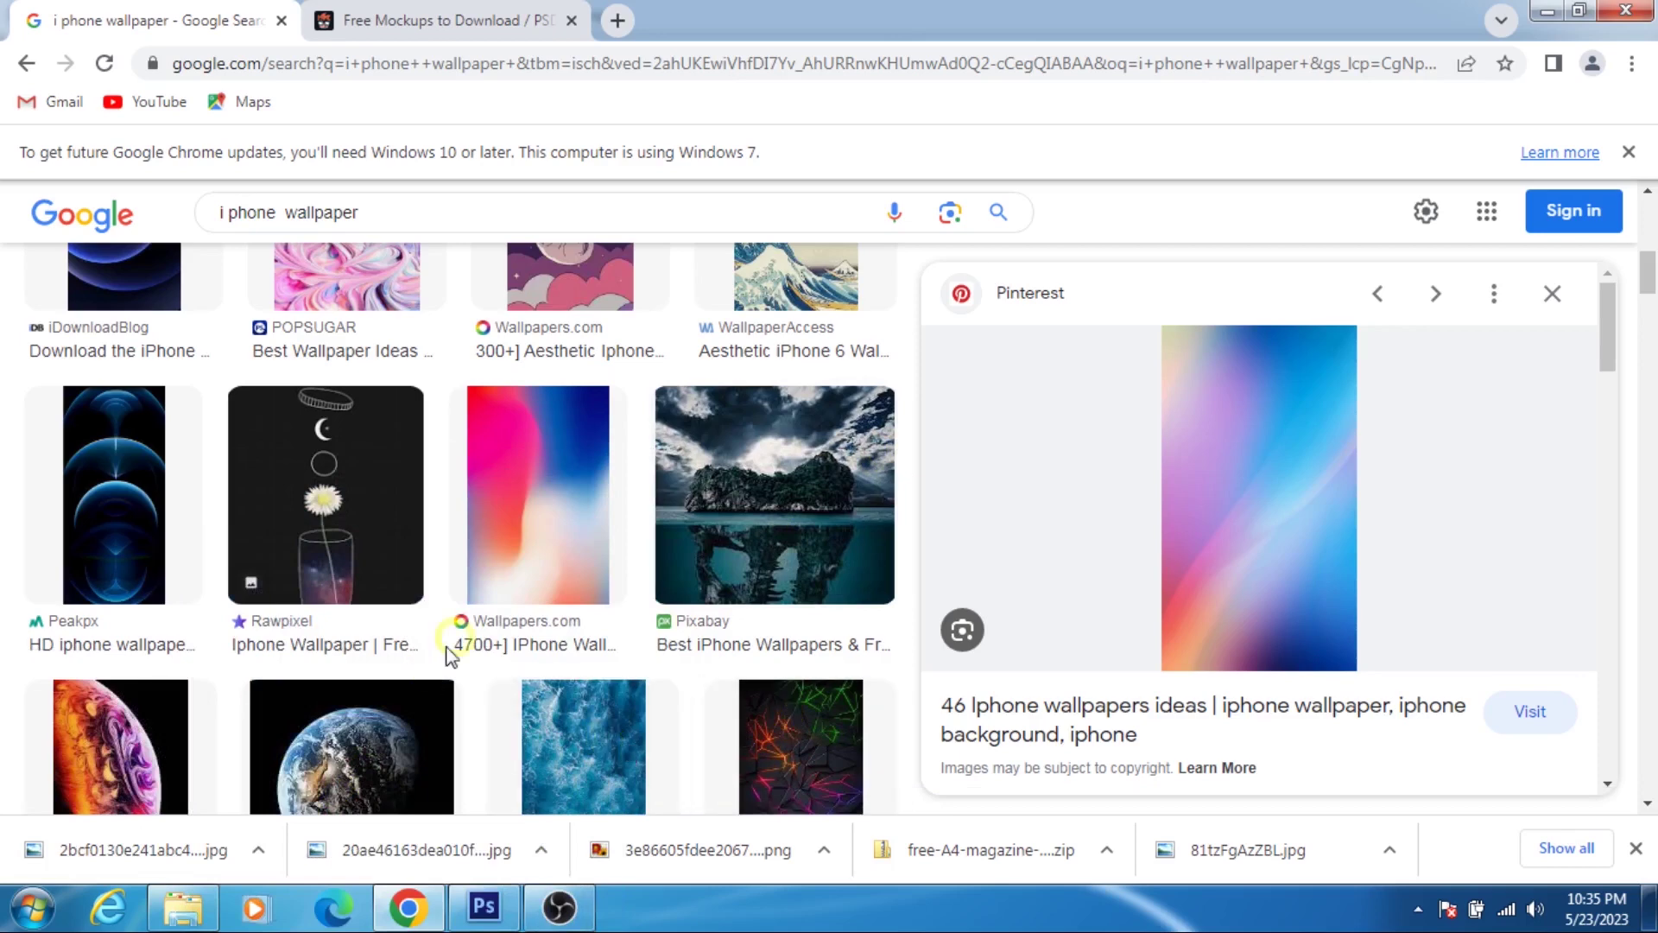
pyautogui.scroll(-2, 581, 558)
pyautogui.scroll(-3, 587, 574)
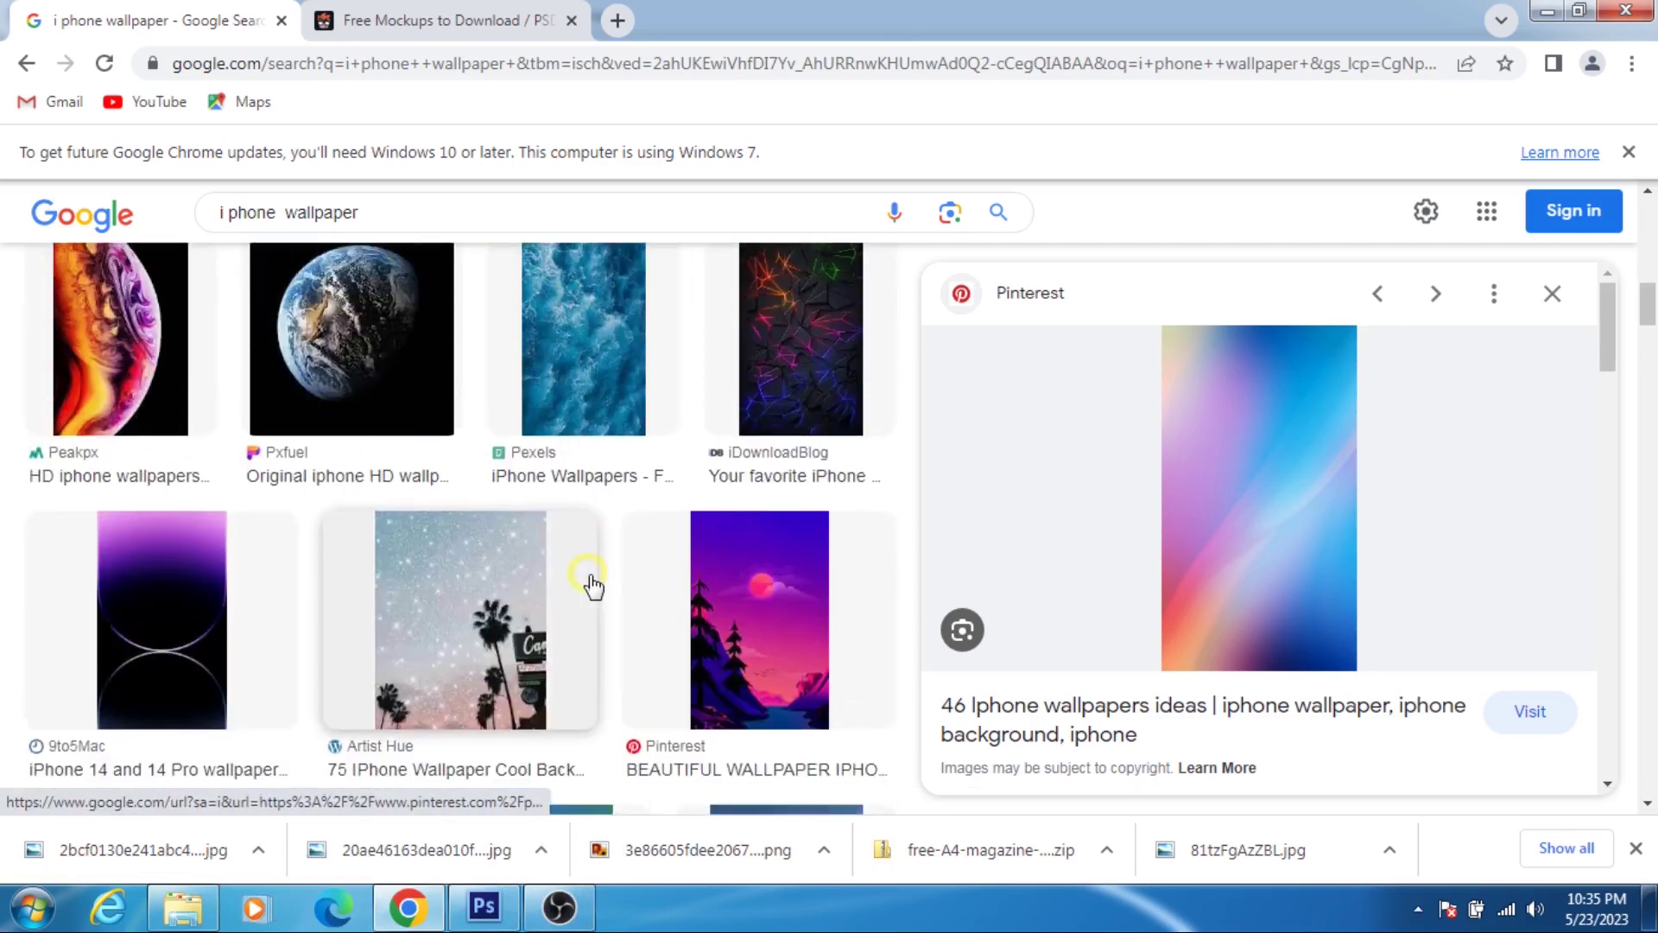
pyautogui.scroll(1, 592, 586)
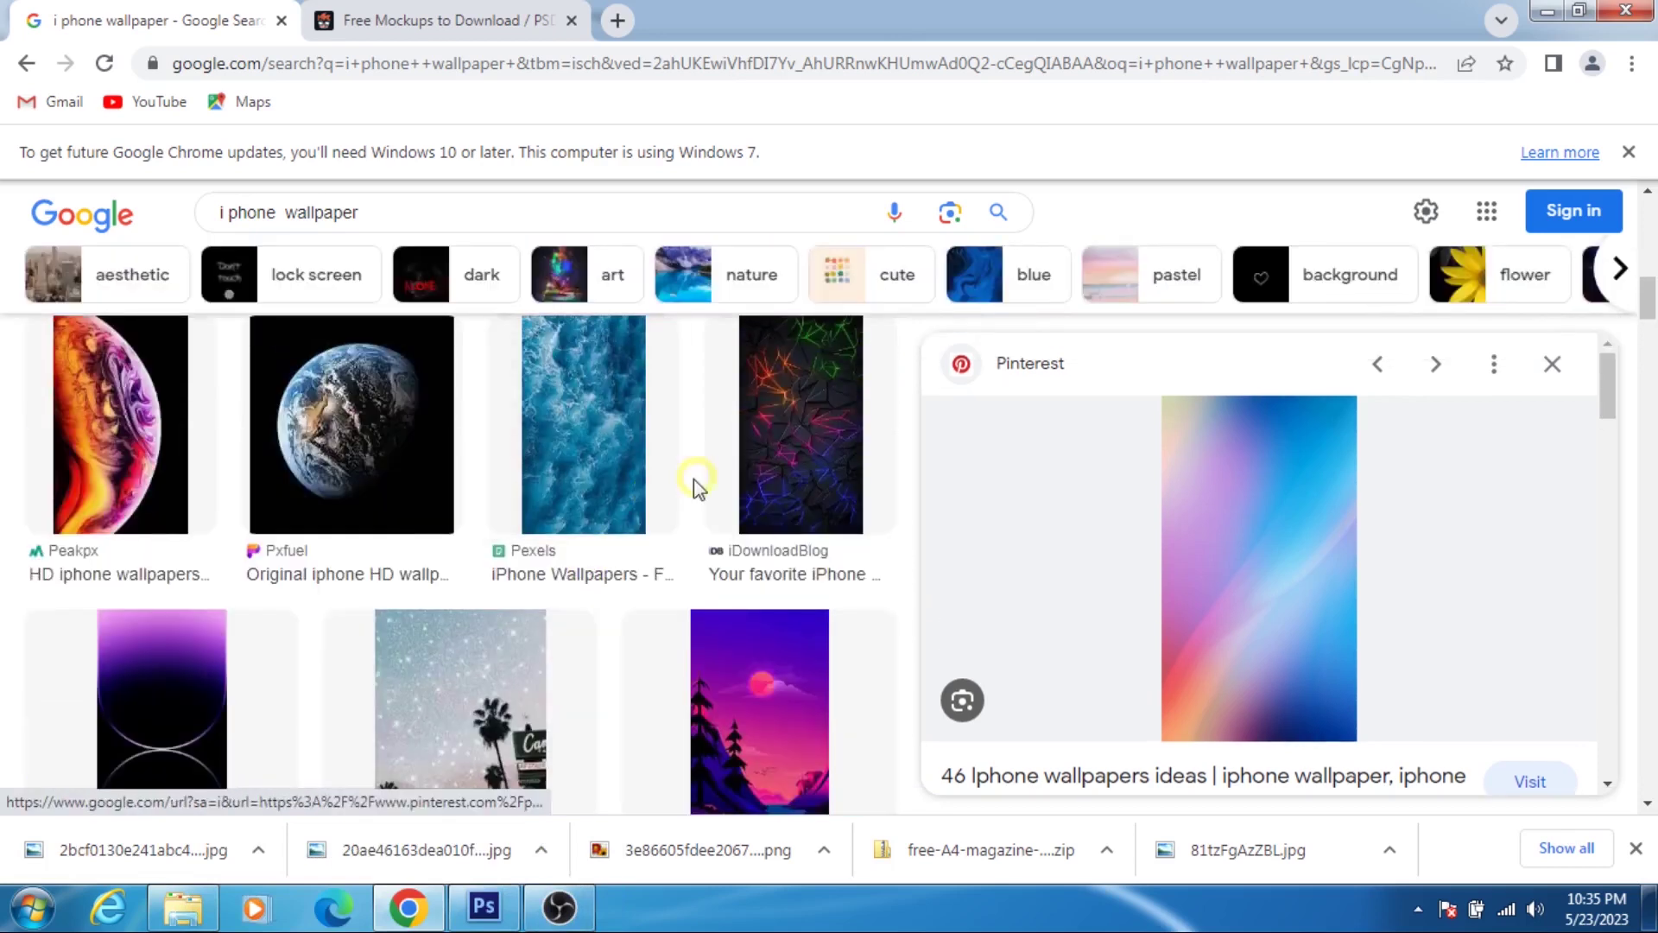
pyautogui.click(816, 455)
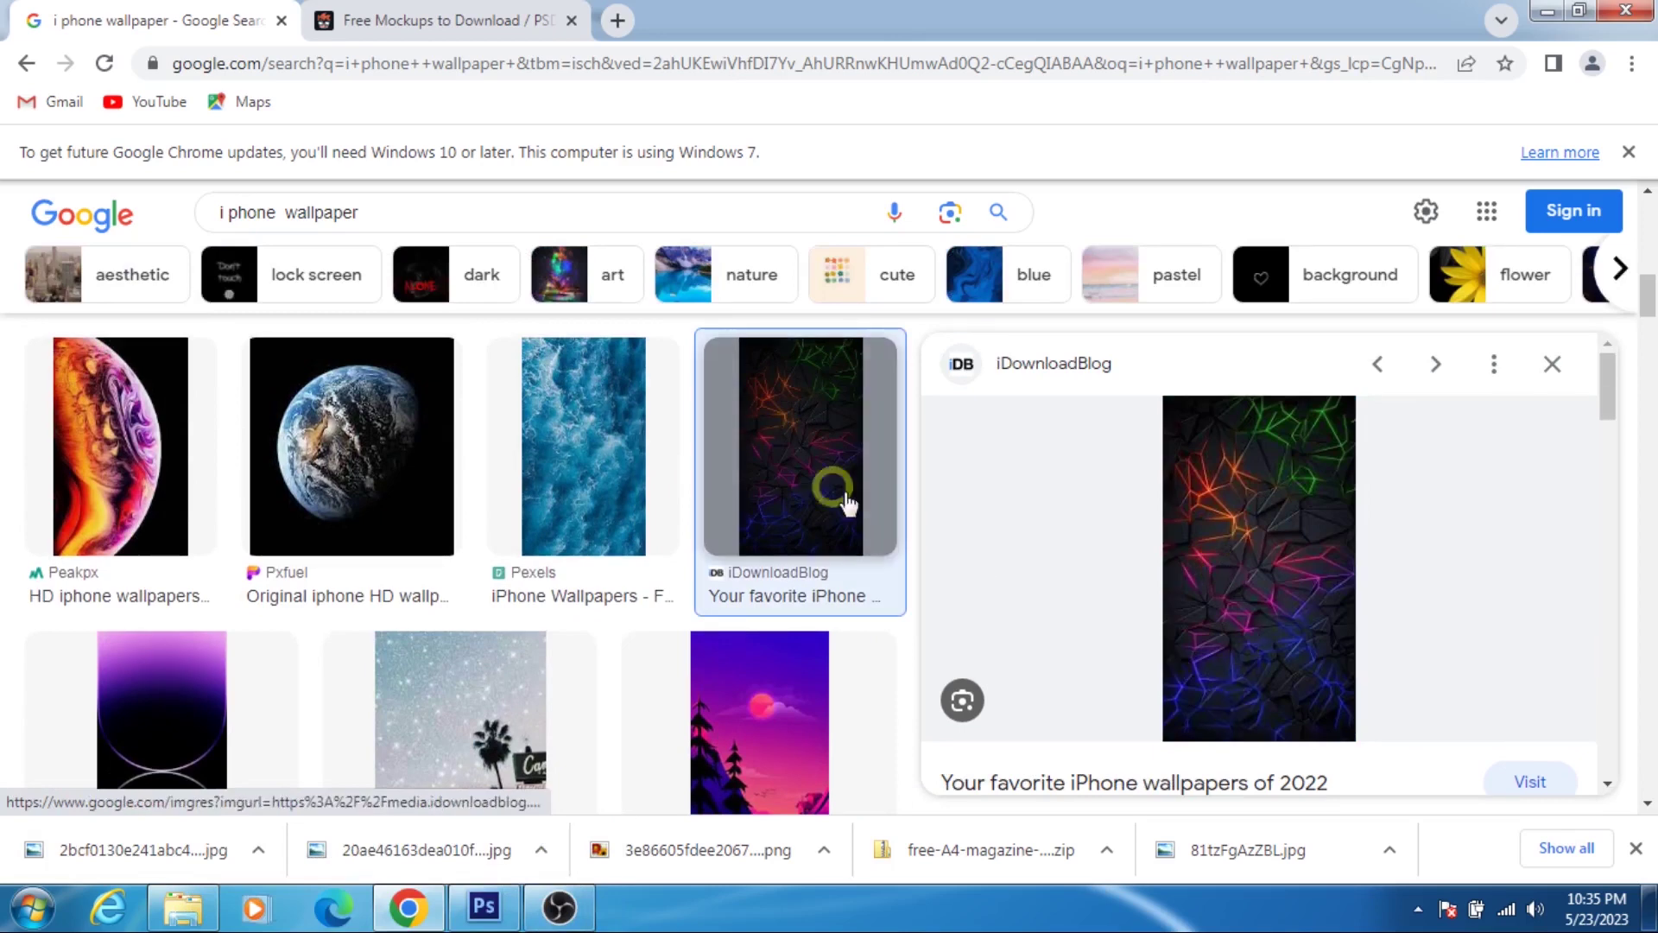
pyautogui.click(593, 470)
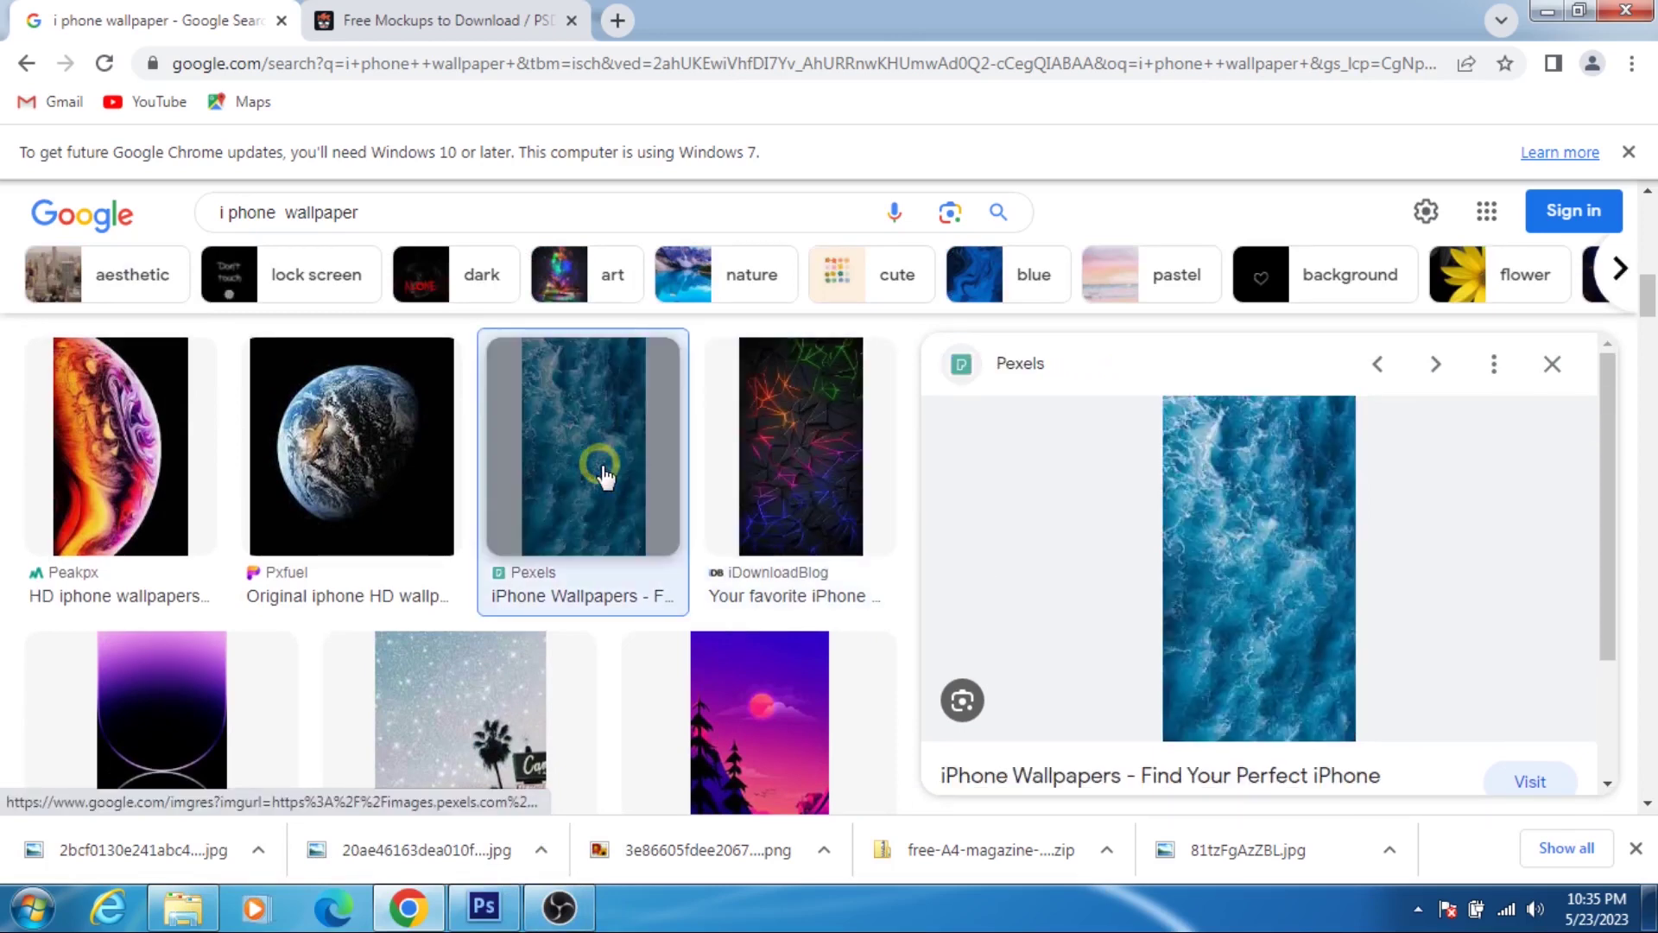
pyautogui.scroll(-1, 600, 665)
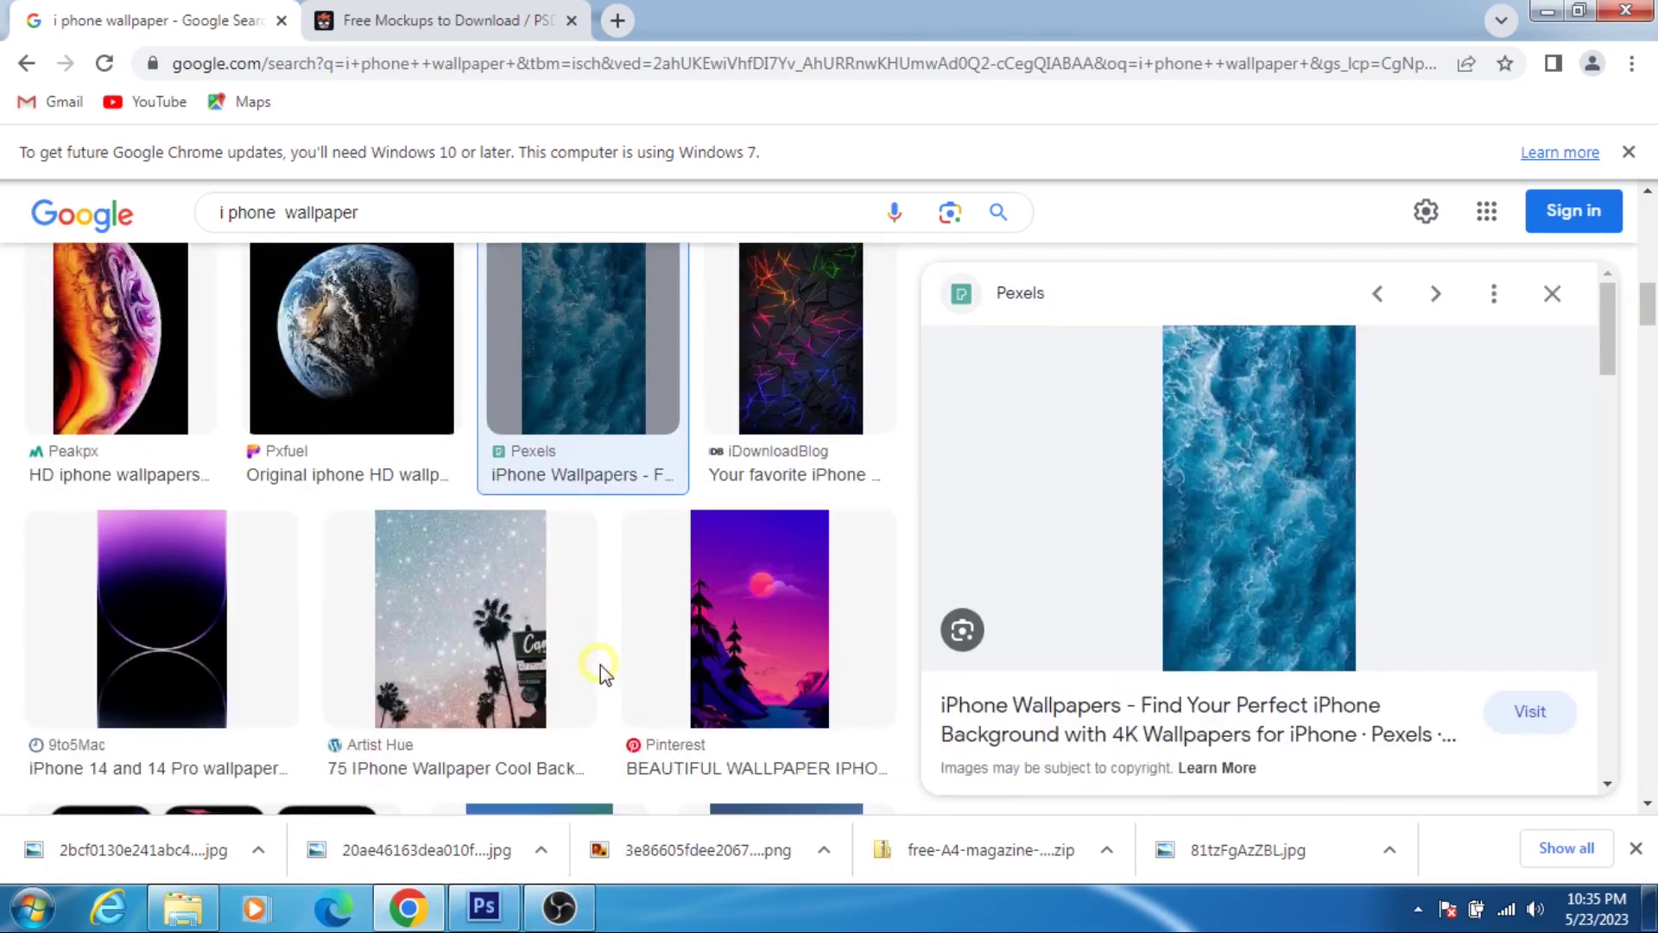
pyautogui.scroll(-1, 570, 652)
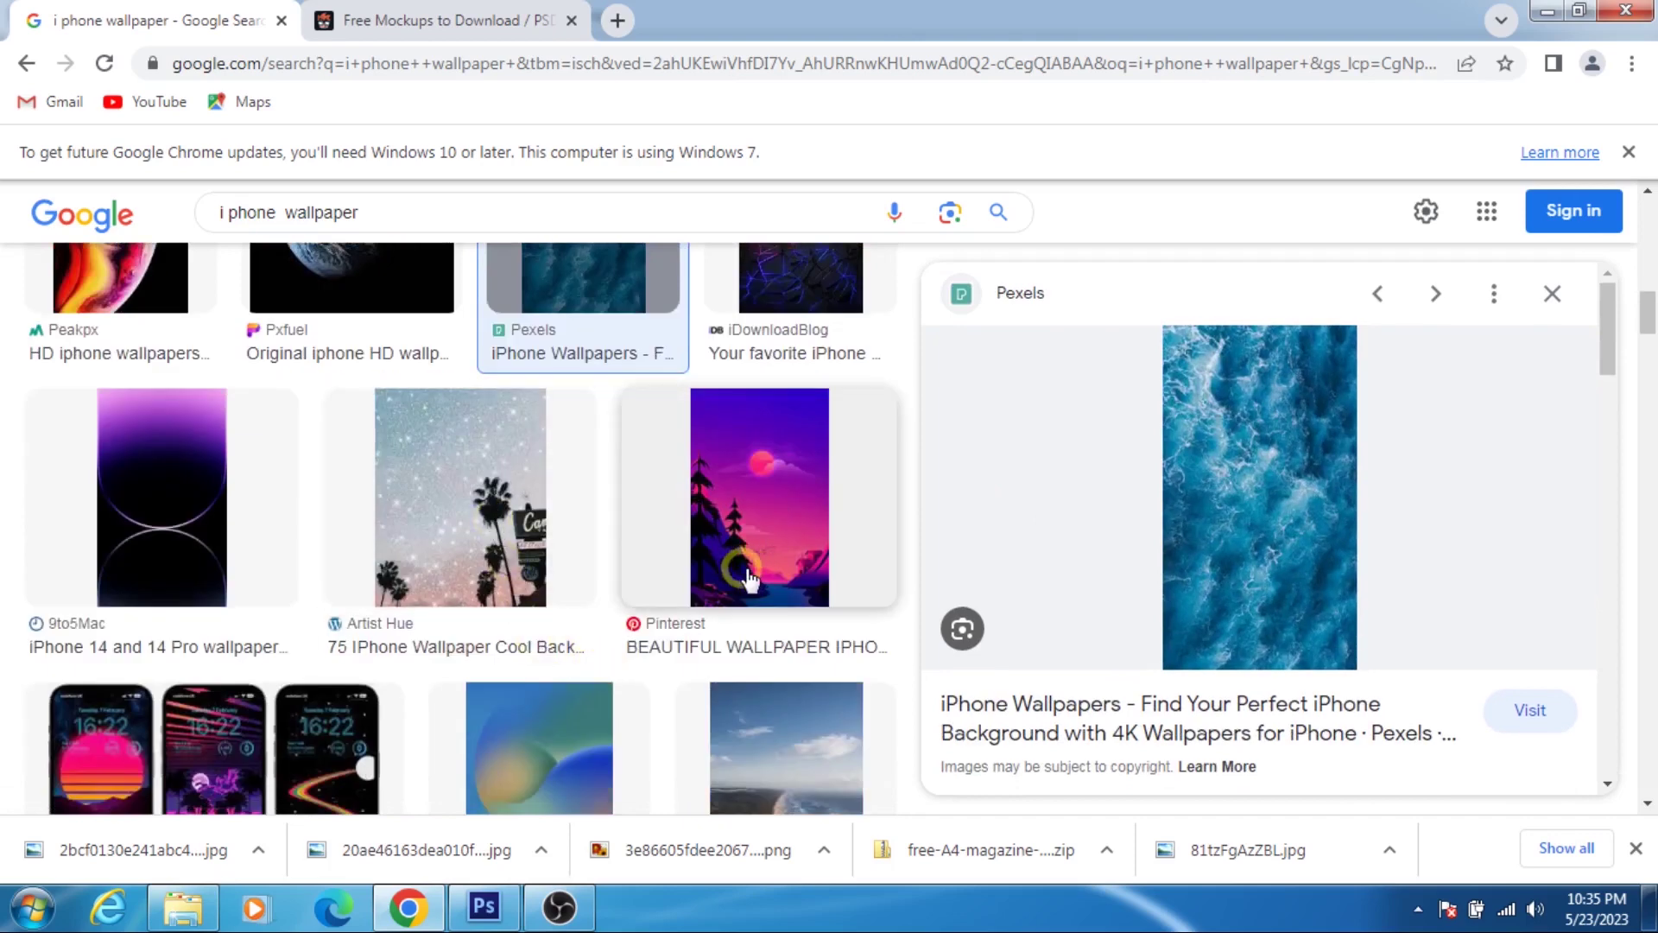
pyautogui.scroll(-2, 529, 612)
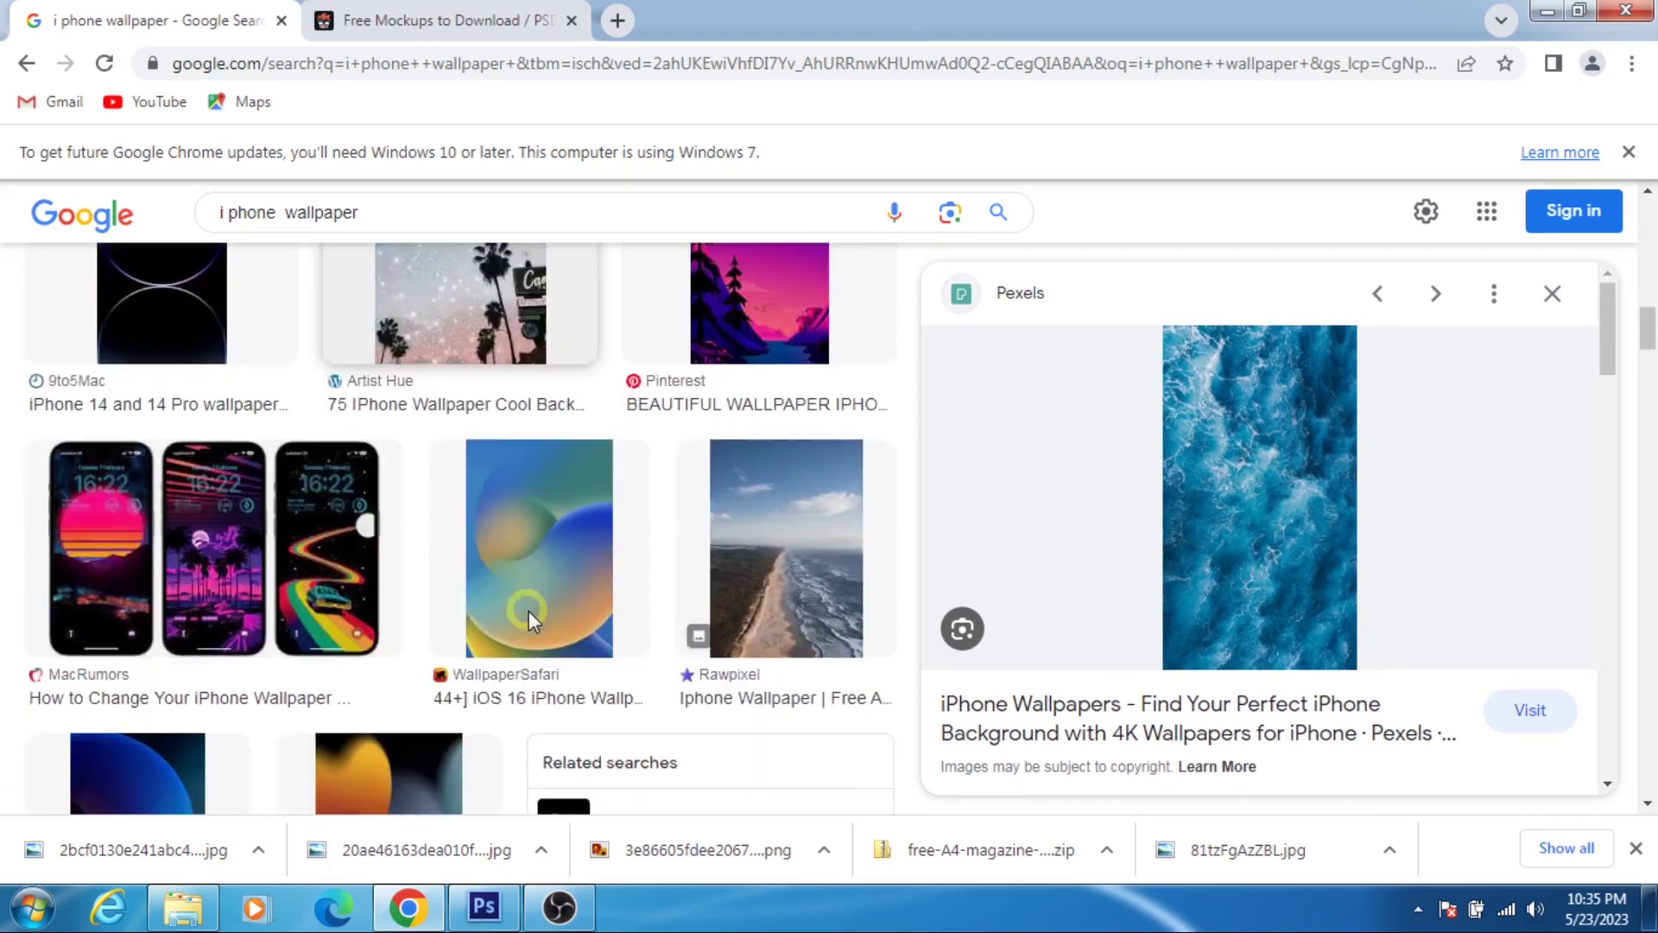
pyautogui.scroll(-2, 572, 561)
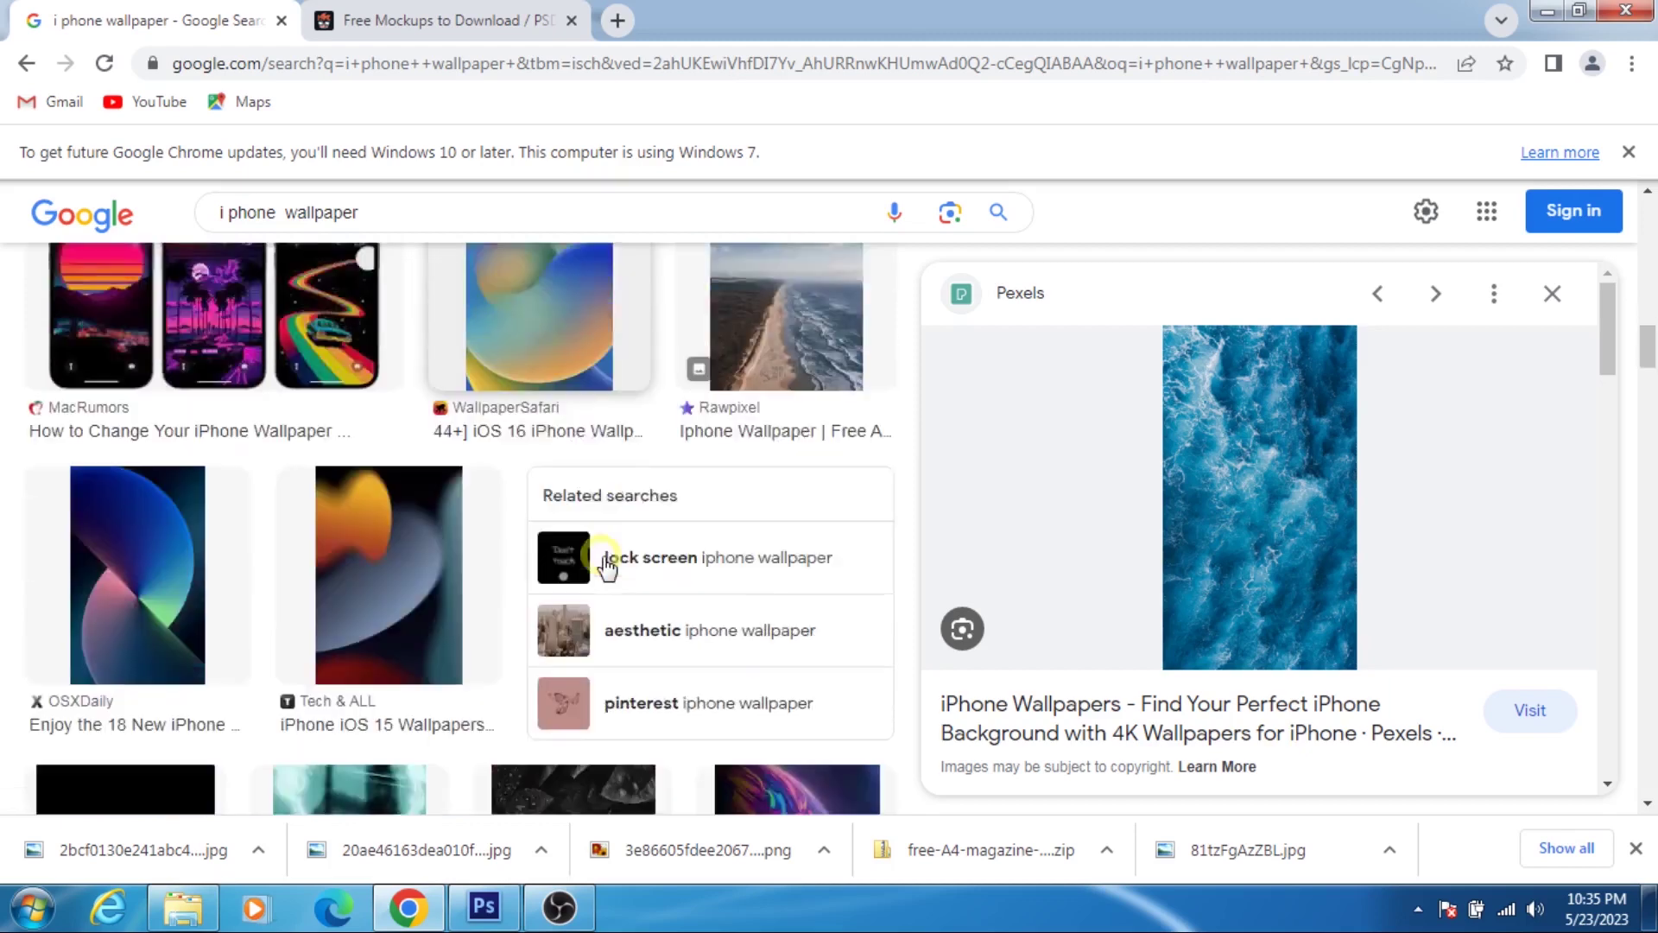
pyautogui.scroll(-1, 574, 553)
pyautogui.scroll(2, 605, 553)
# - Save the Rawpixel aerial beach wallpaper to the Desktop as images (1).jpg
pyautogui.click(775, 487)
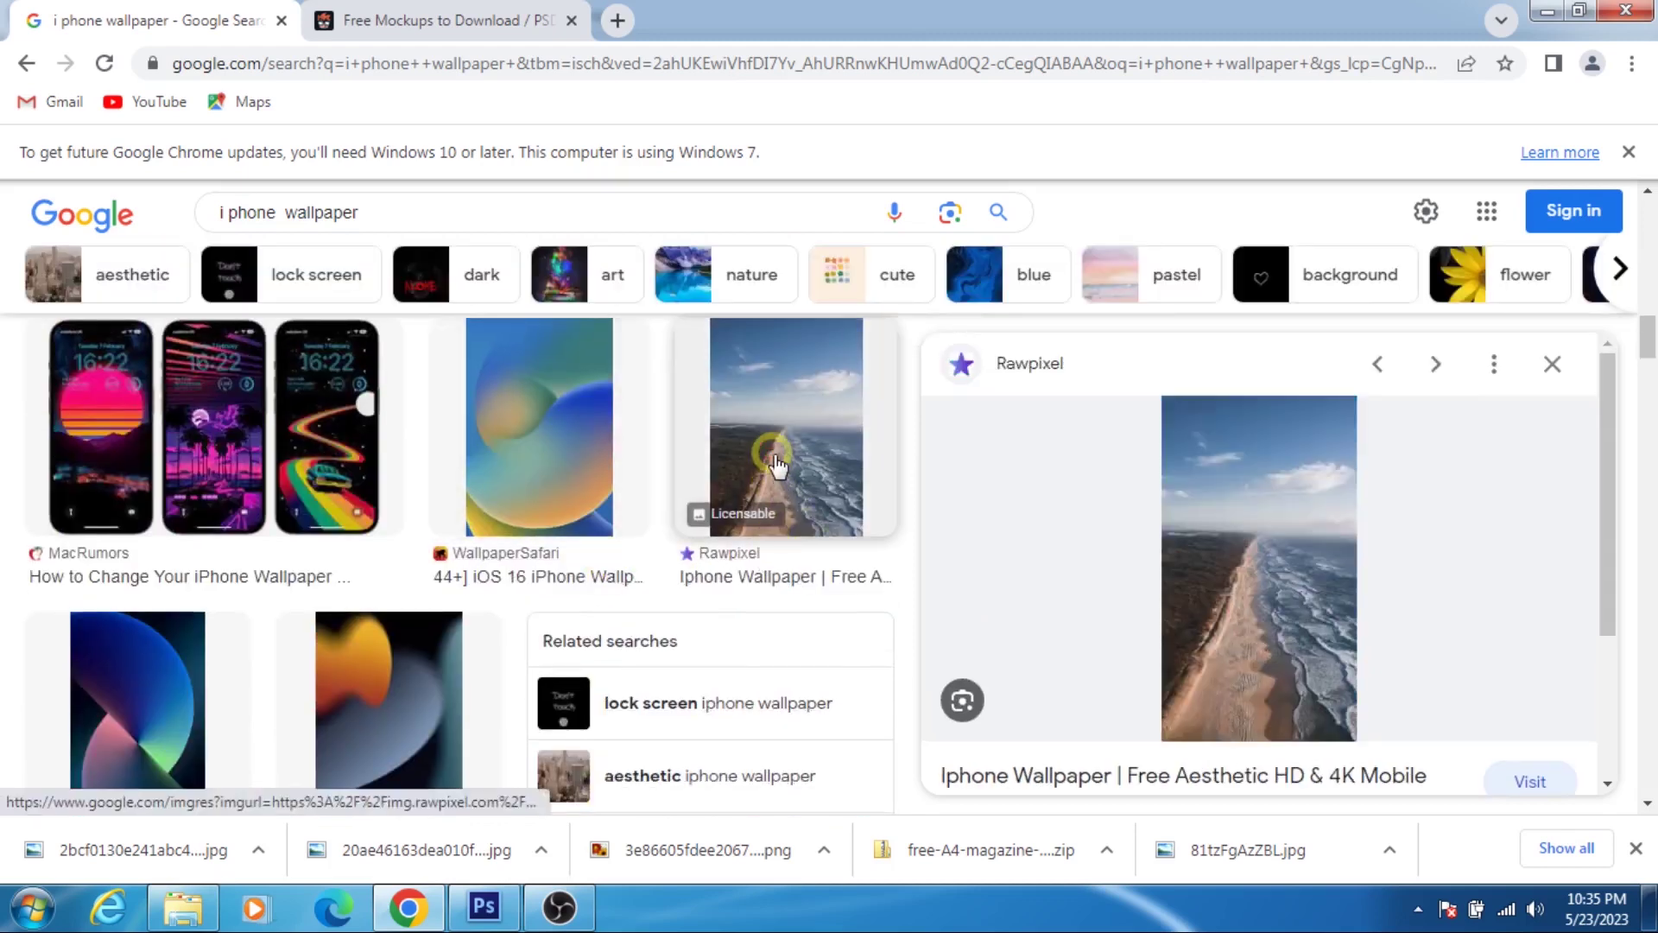
pyautogui.rightClick(1254, 568)
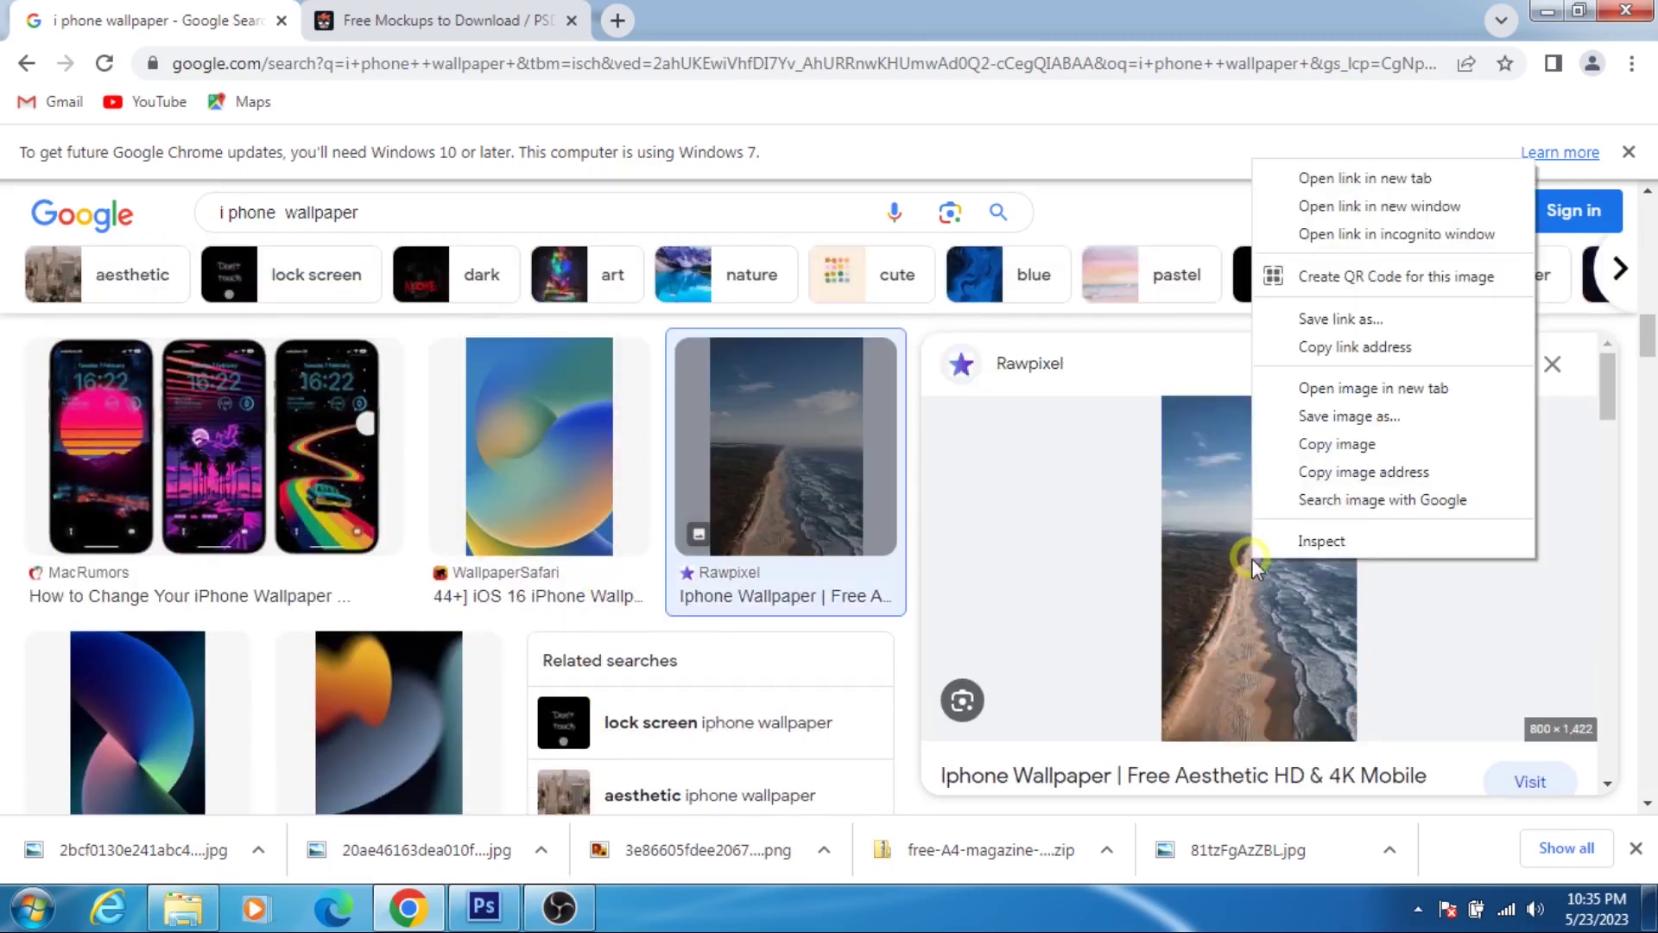
pyautogui.click(1323, 411)
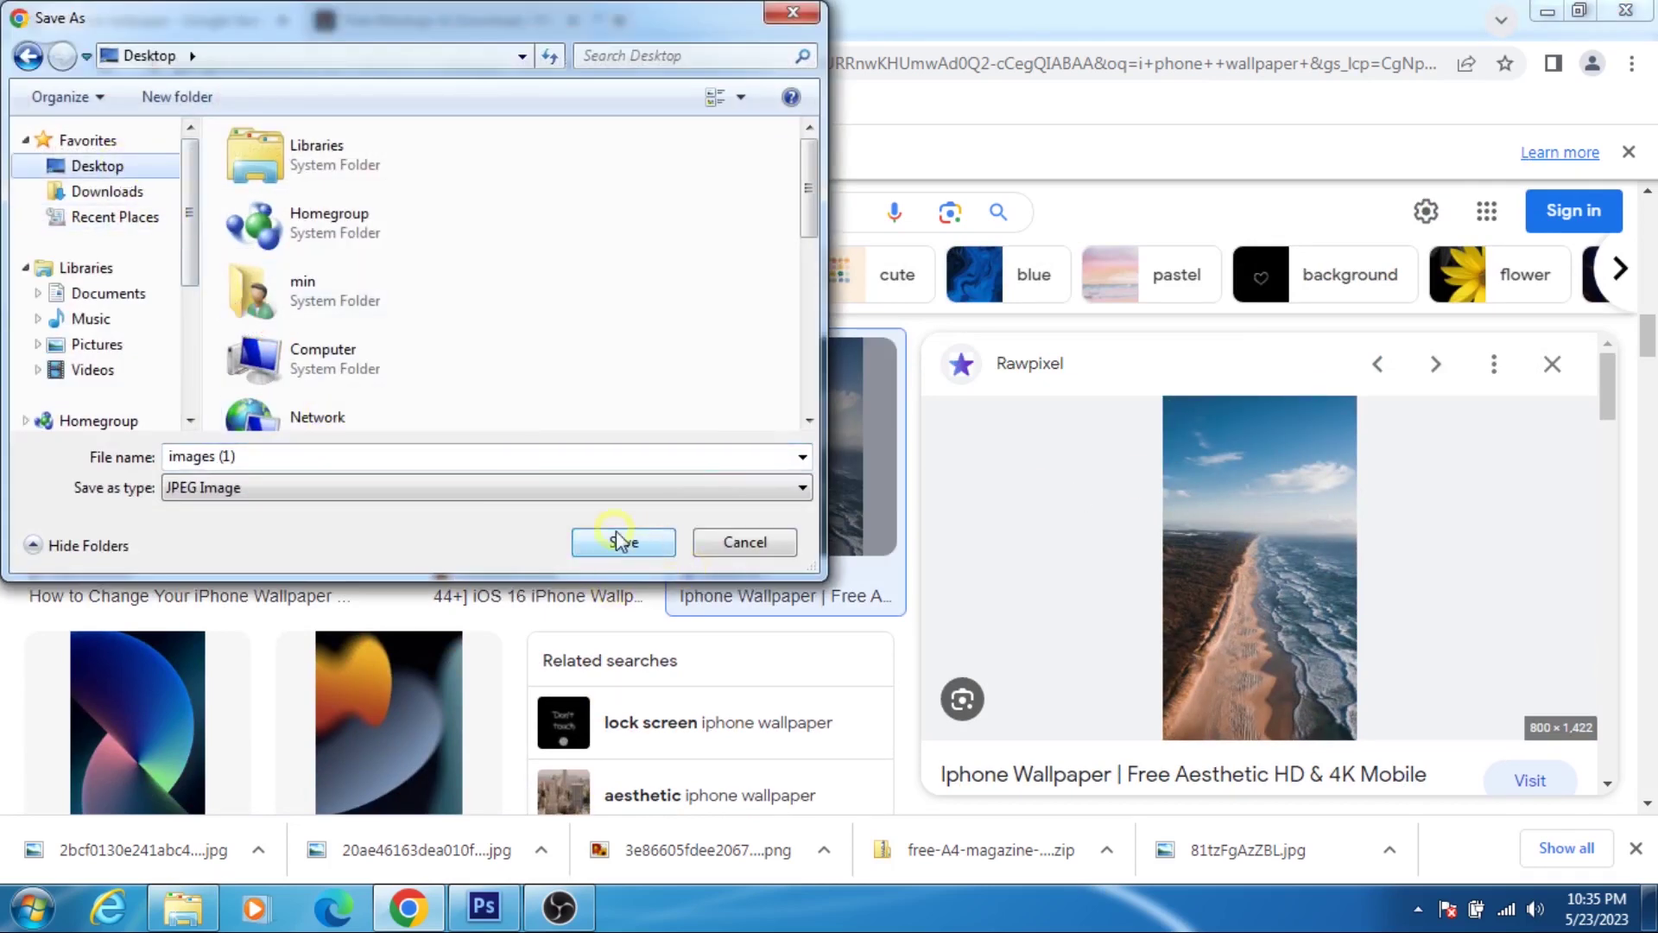
pyautogui.click(615, 543)
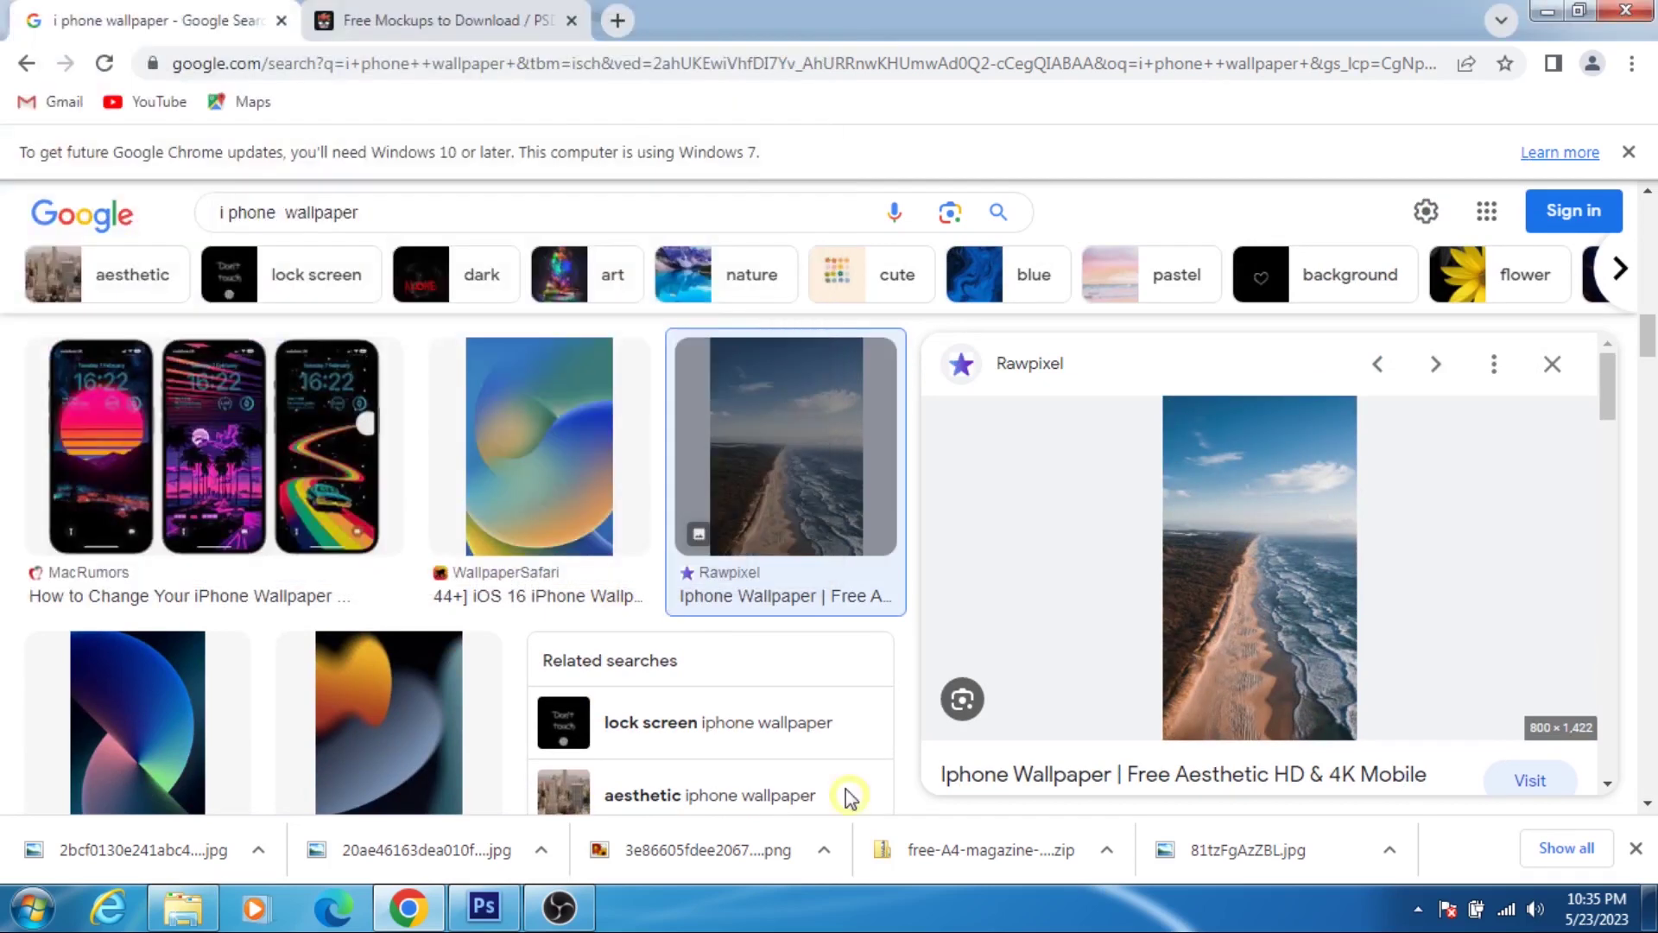
# - Open images (1).jpg in Photoshop and convert its Background into an editable Layer 0
pyautogui.click(484, 907)
pyautogui.click(67, 16)
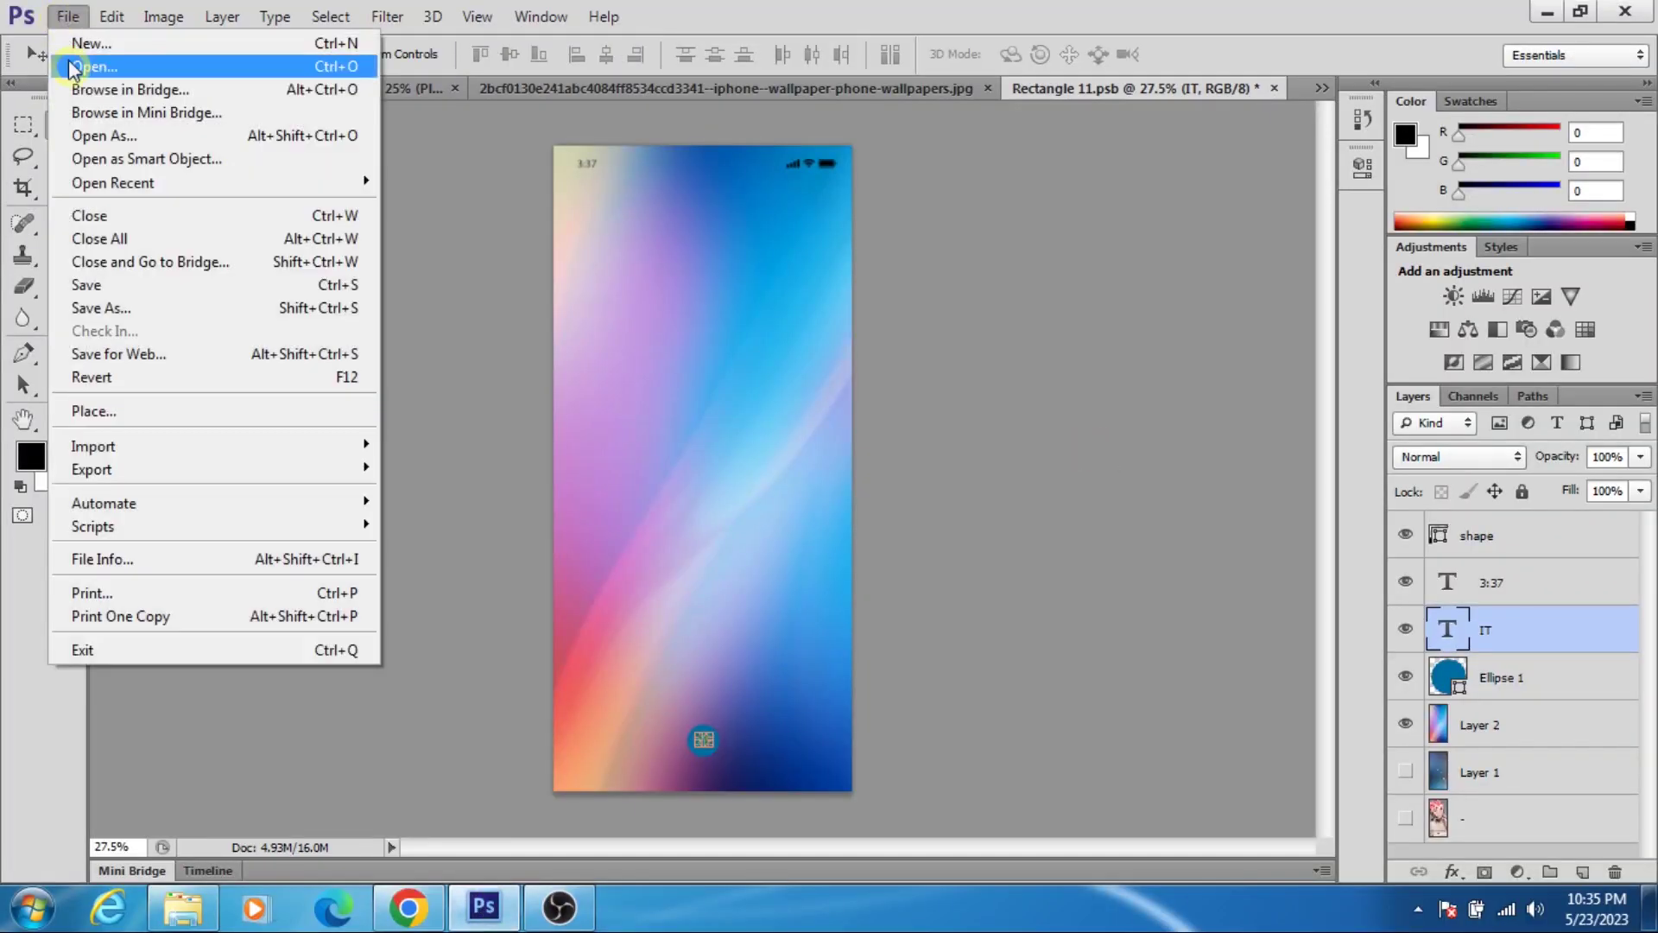
pyautogui.click(85, 66)
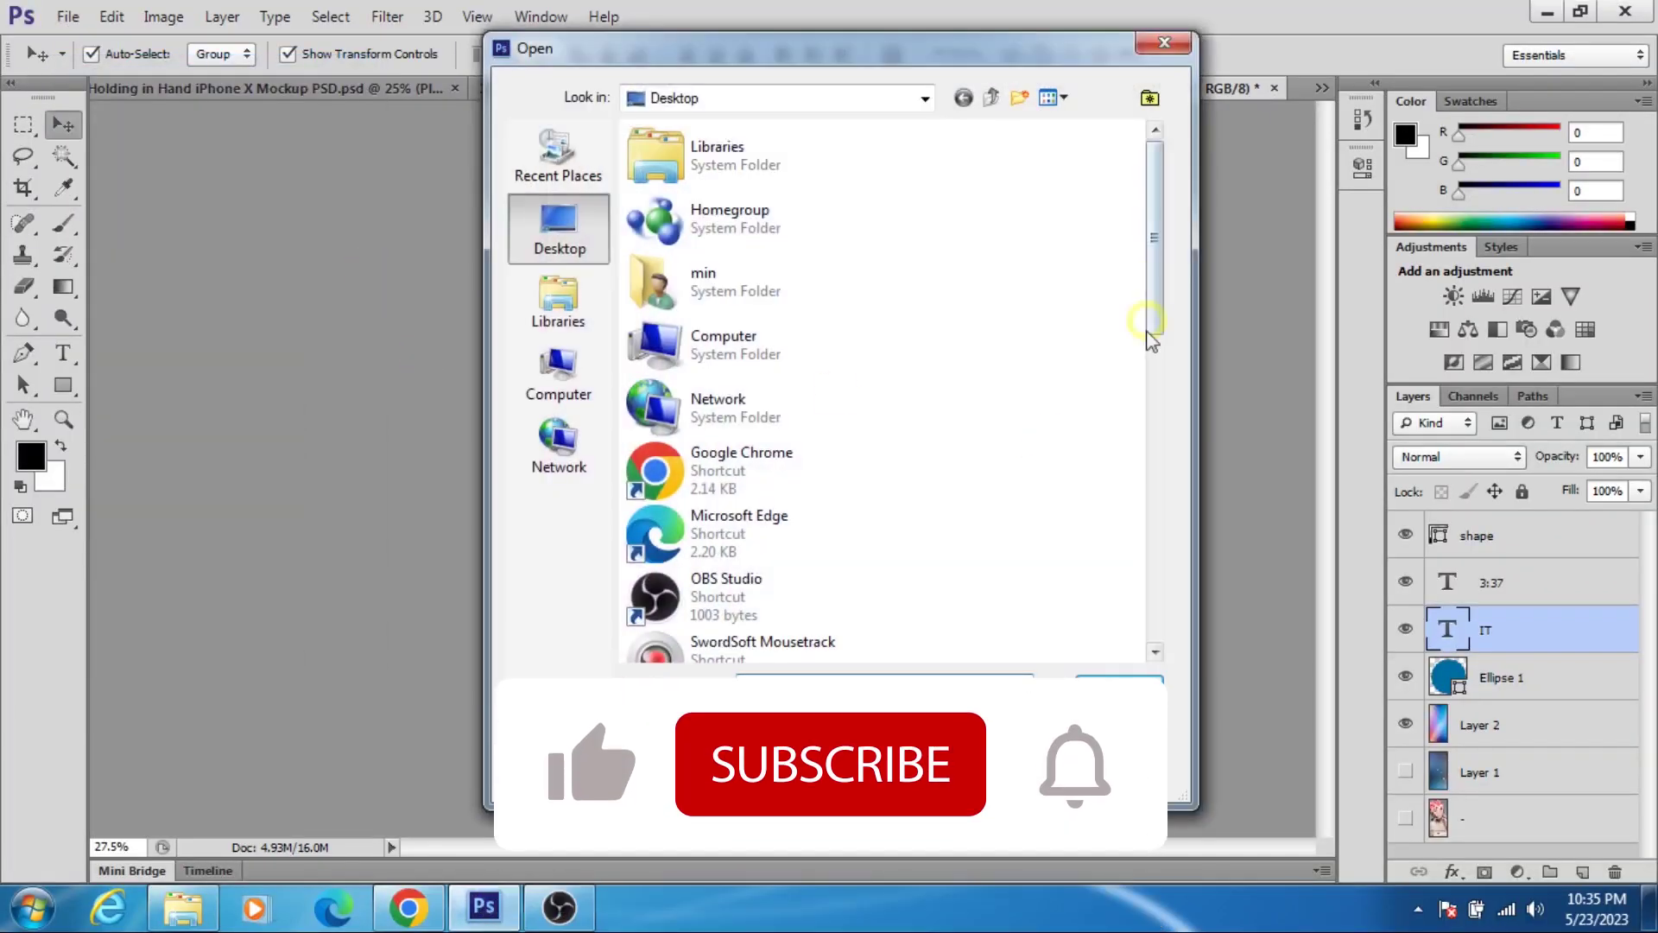
pyautogui.moveTo(1154, 257); pyautogui.dragTo(1122, 581)
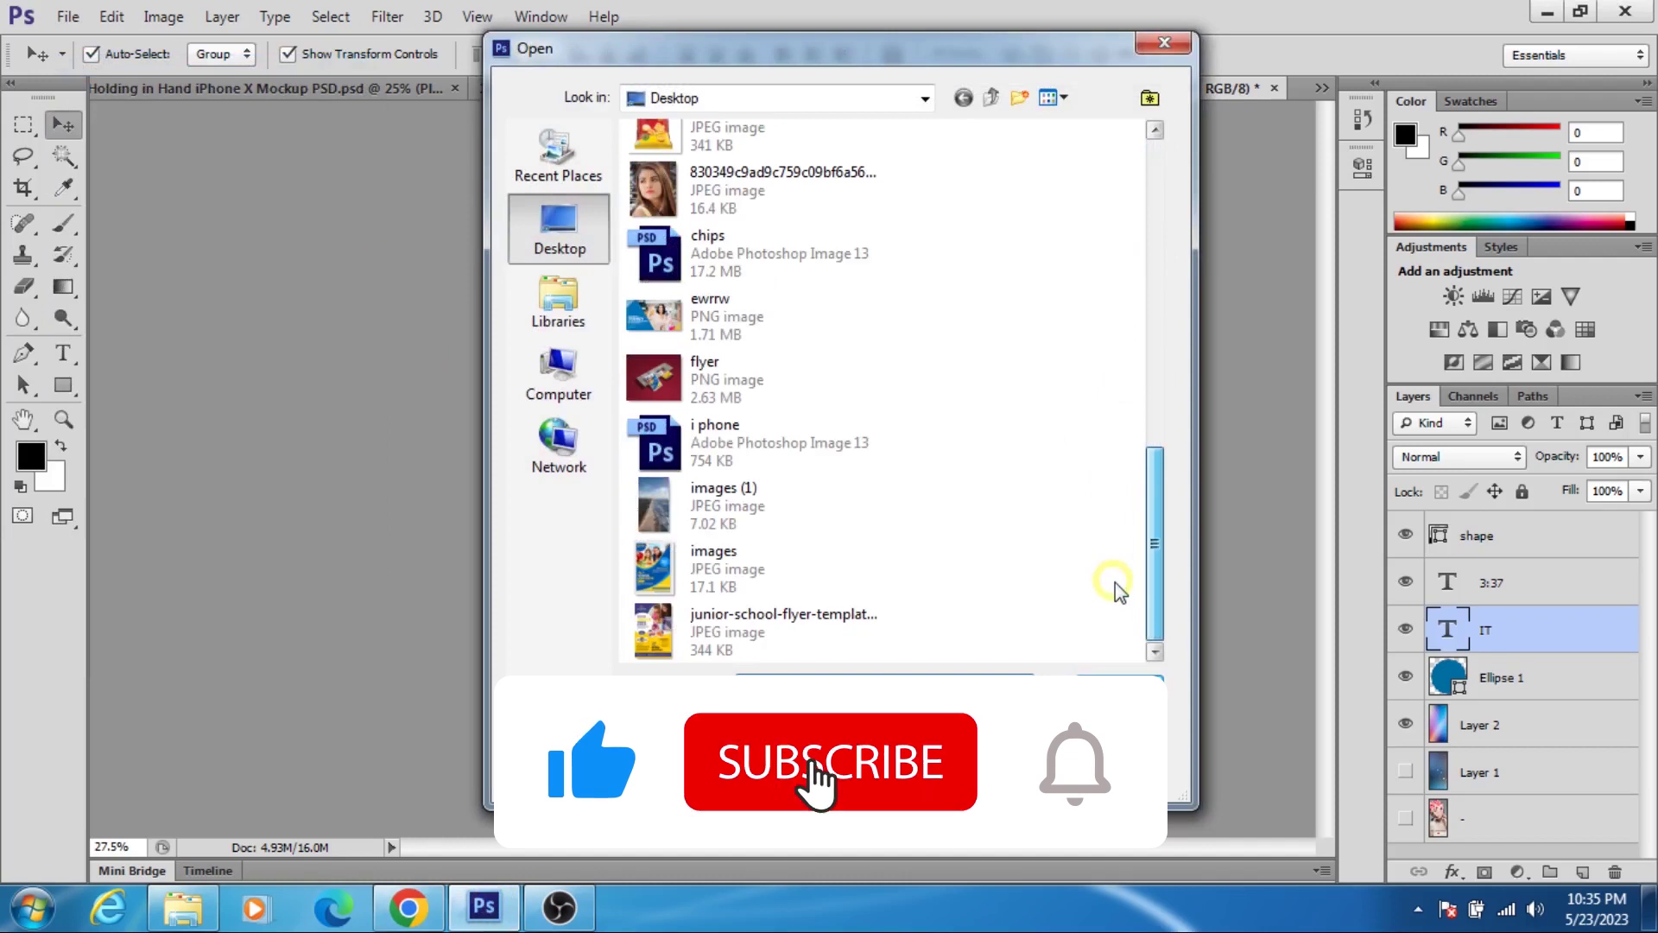
pyautogui.click(726, 506)
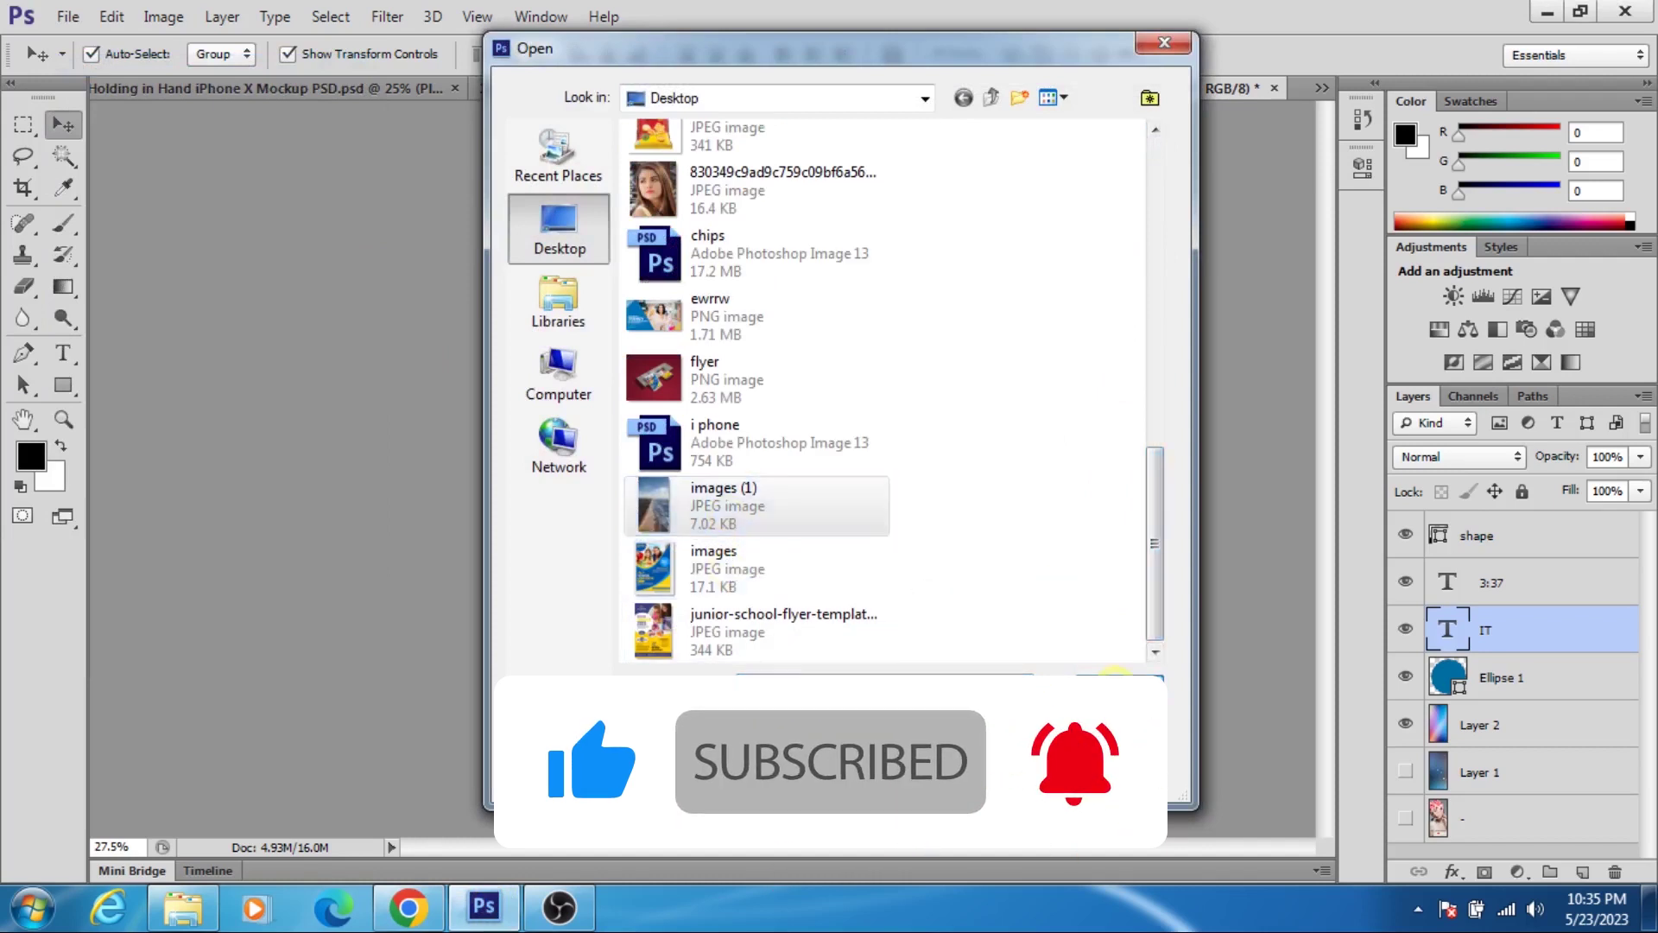
pyautogui.click(1116, 685)
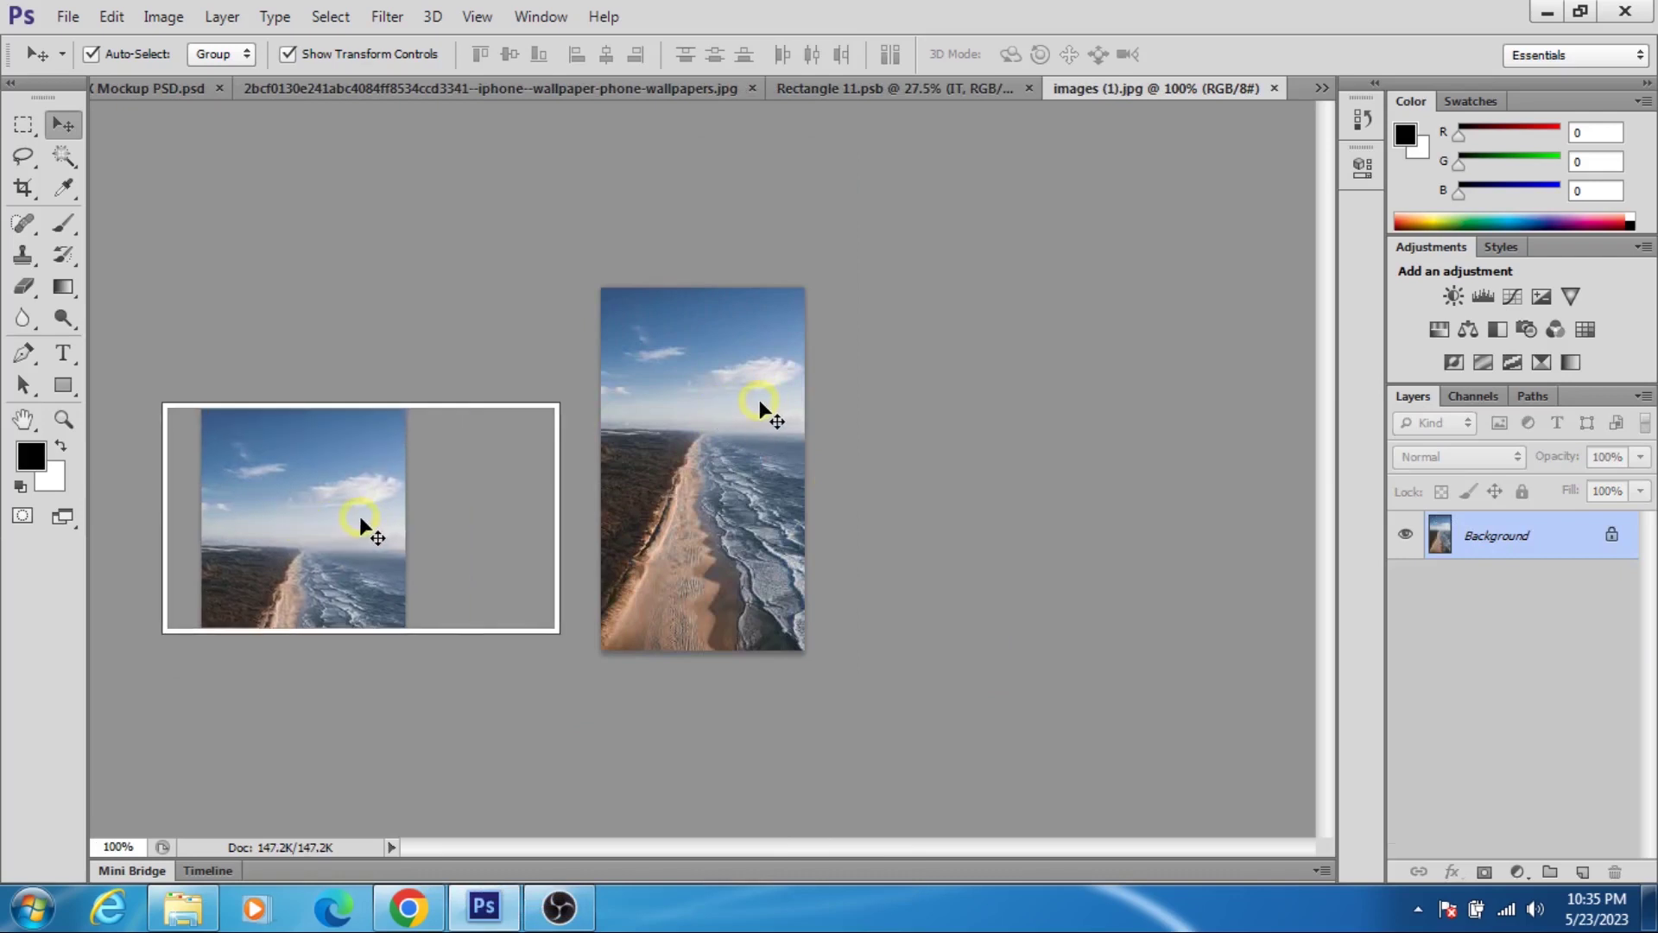
pyautogui.doubleClick(1612, 538)
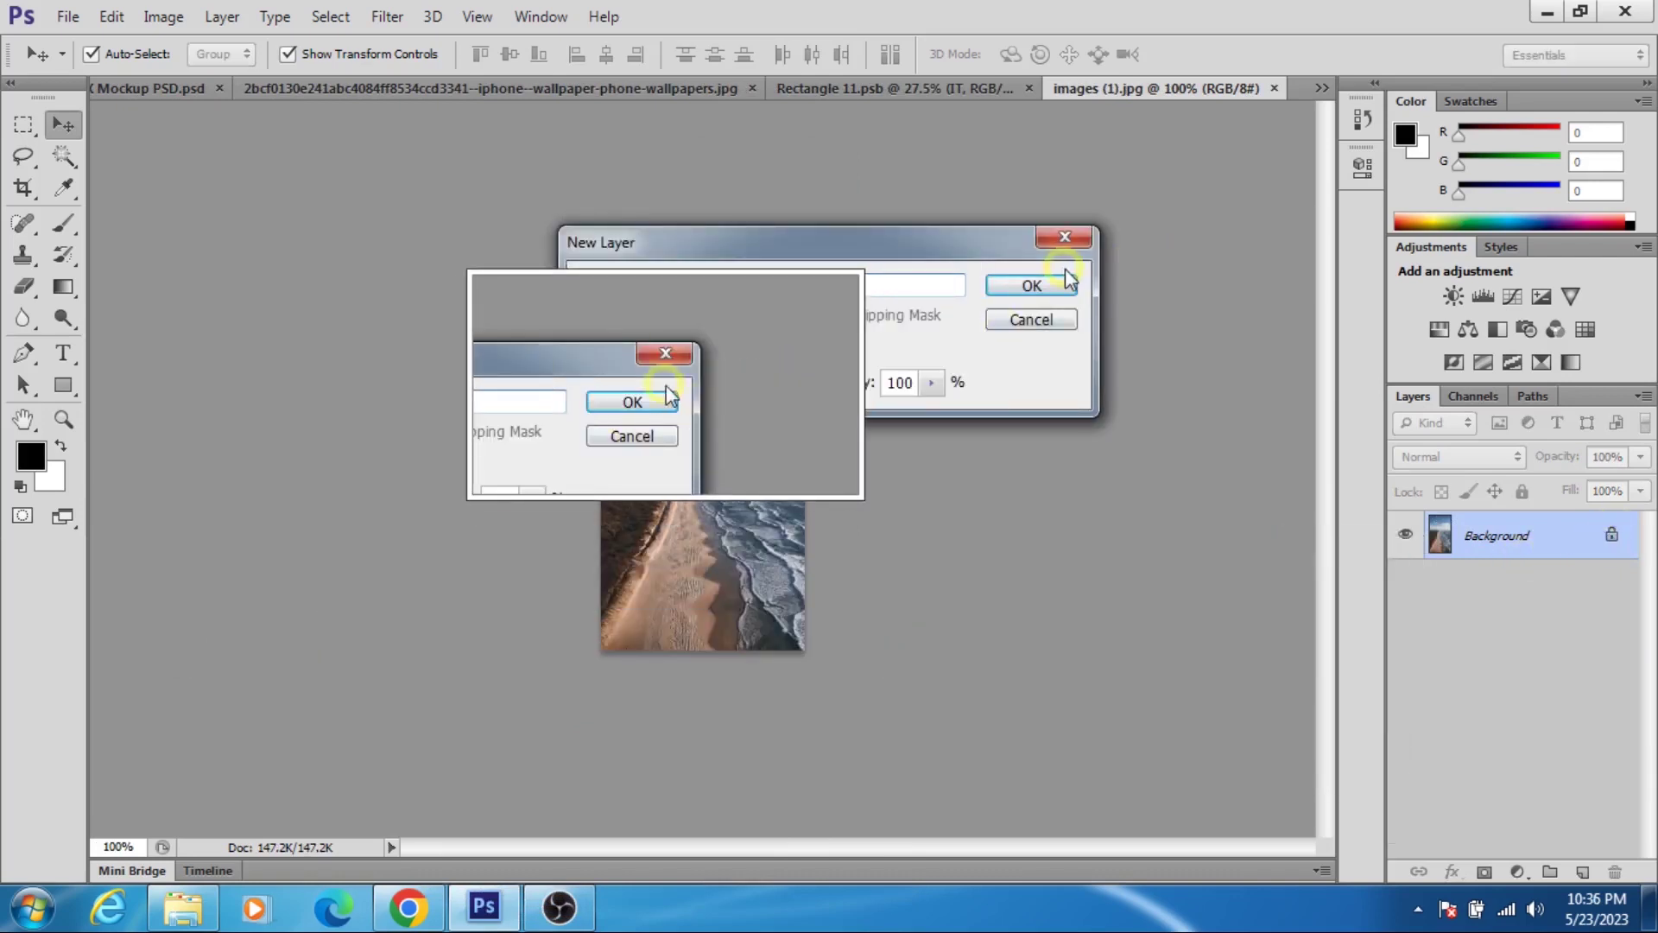
pyautogui.click(1056, 285)
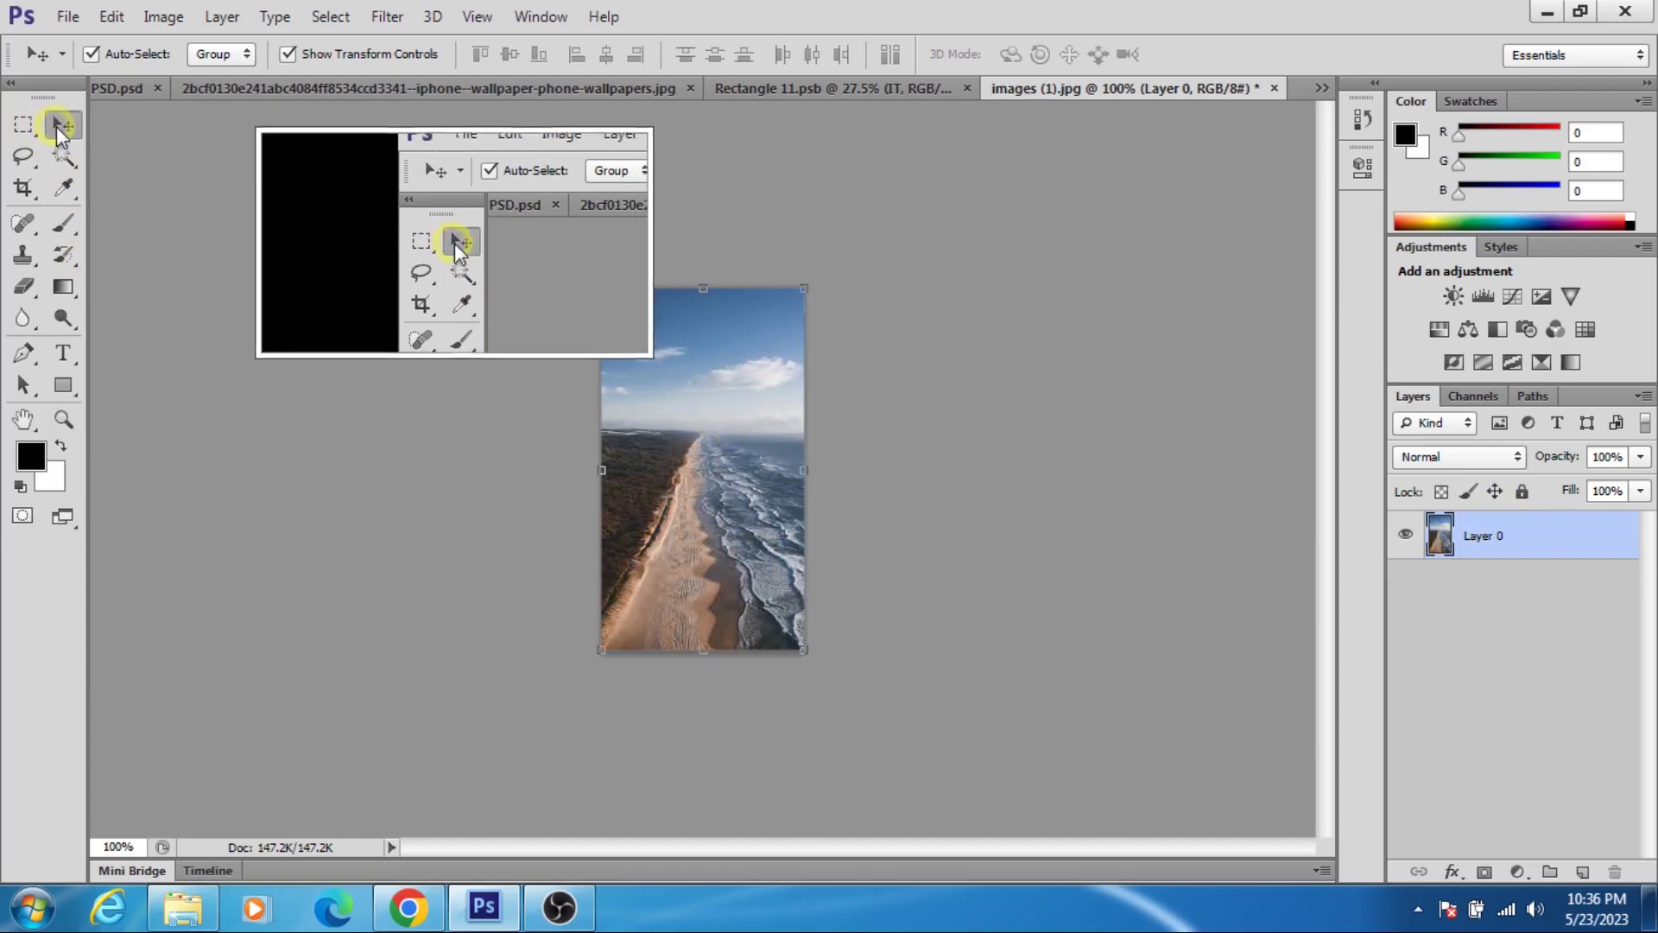
# - Bring the beach photo into Rectangle 11.psb and scale it to cover the whole screen
pyautogui.moveTo(610, 474)
pyautogui.mouseDown()
pyautogui.moveTo(815, 73)
pyautogui.moveTo(724, 348)
pyautogui.mouseUp()
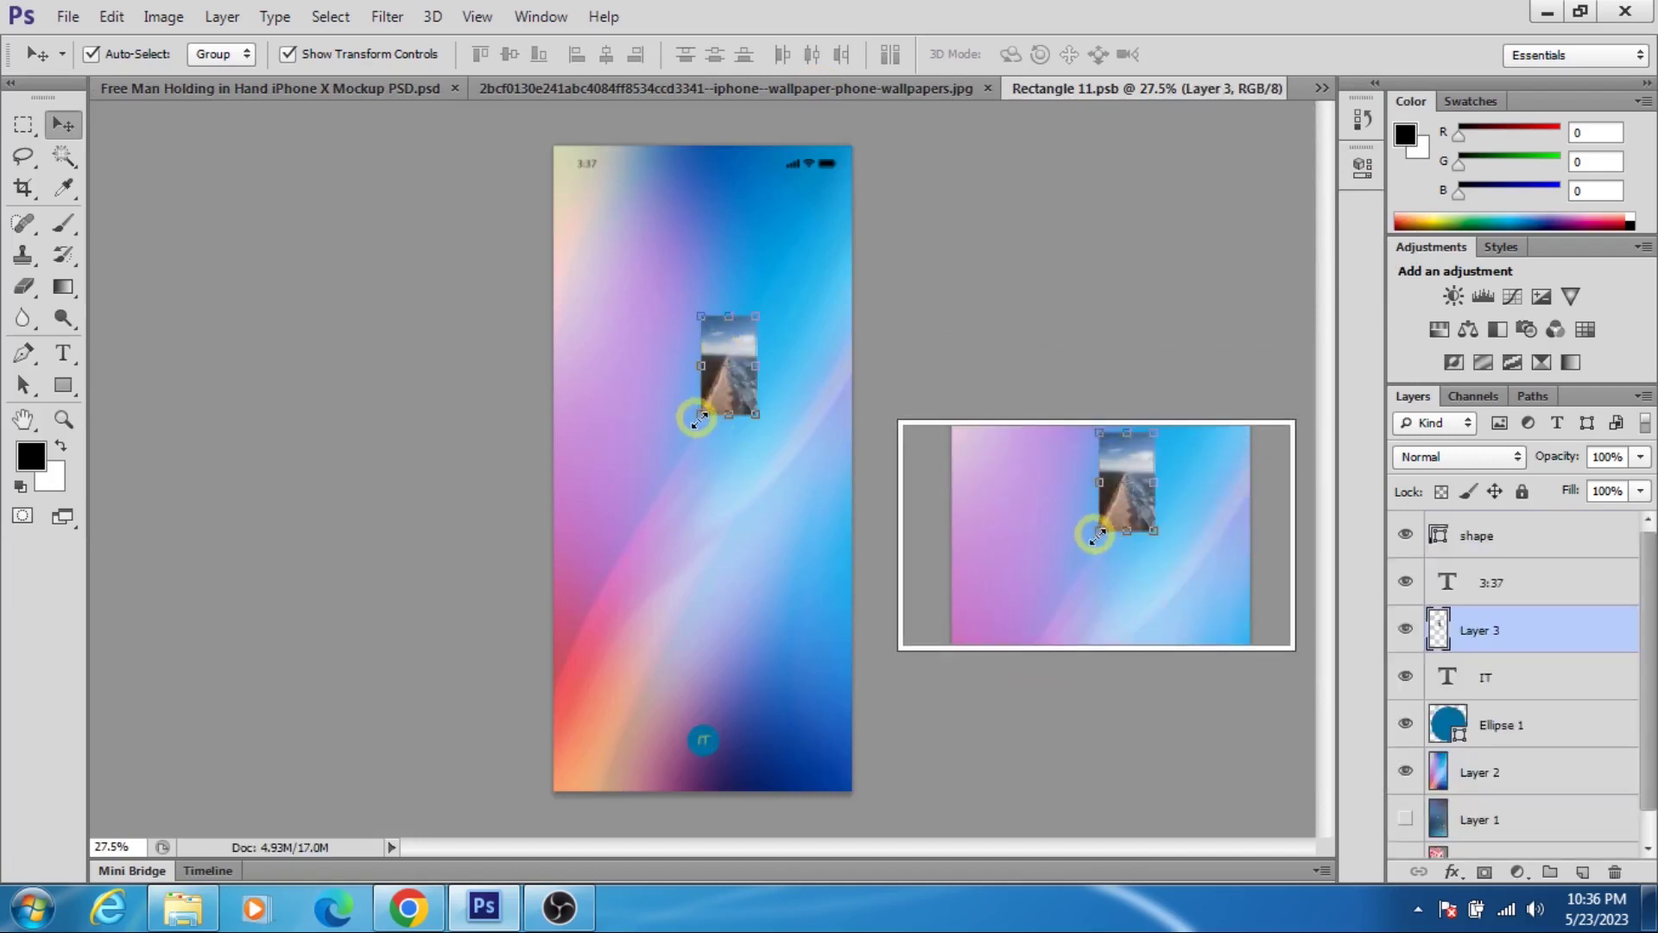
pyautogui.moveTo(700, 415); pyautogui.dragTo(567, 722)
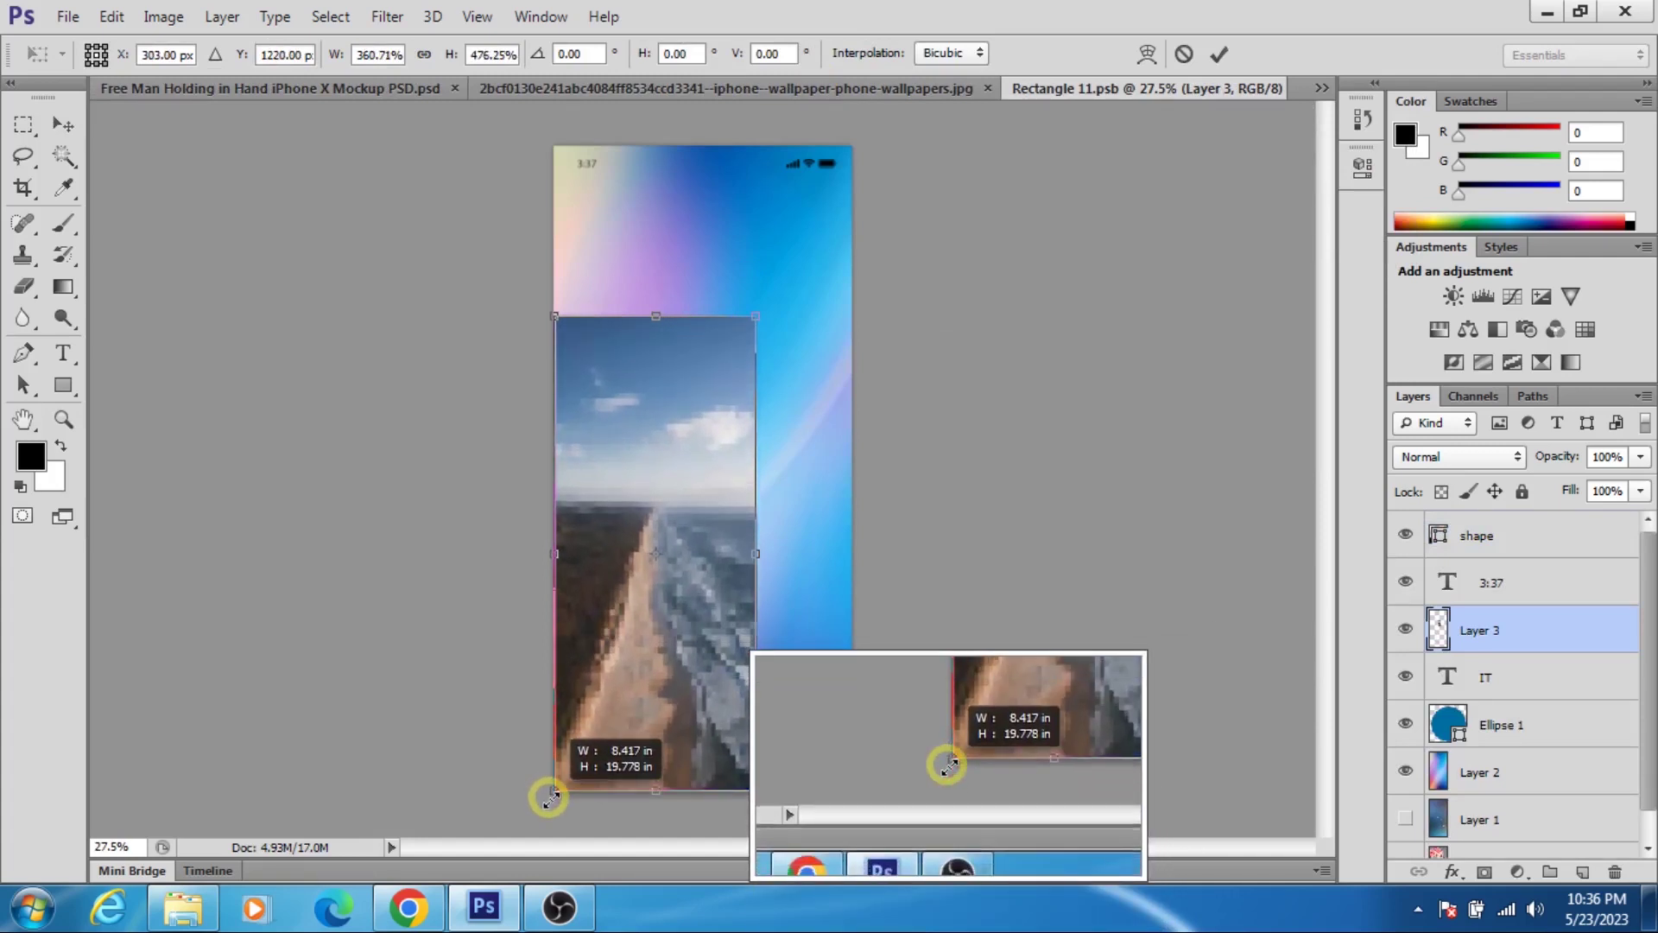
pyautogui.moveTo(567, 722); pyautogui.dragTo(554, 788)
pyautogui.moveTo(757, 553); pyautogui.dragTo(838, 553)
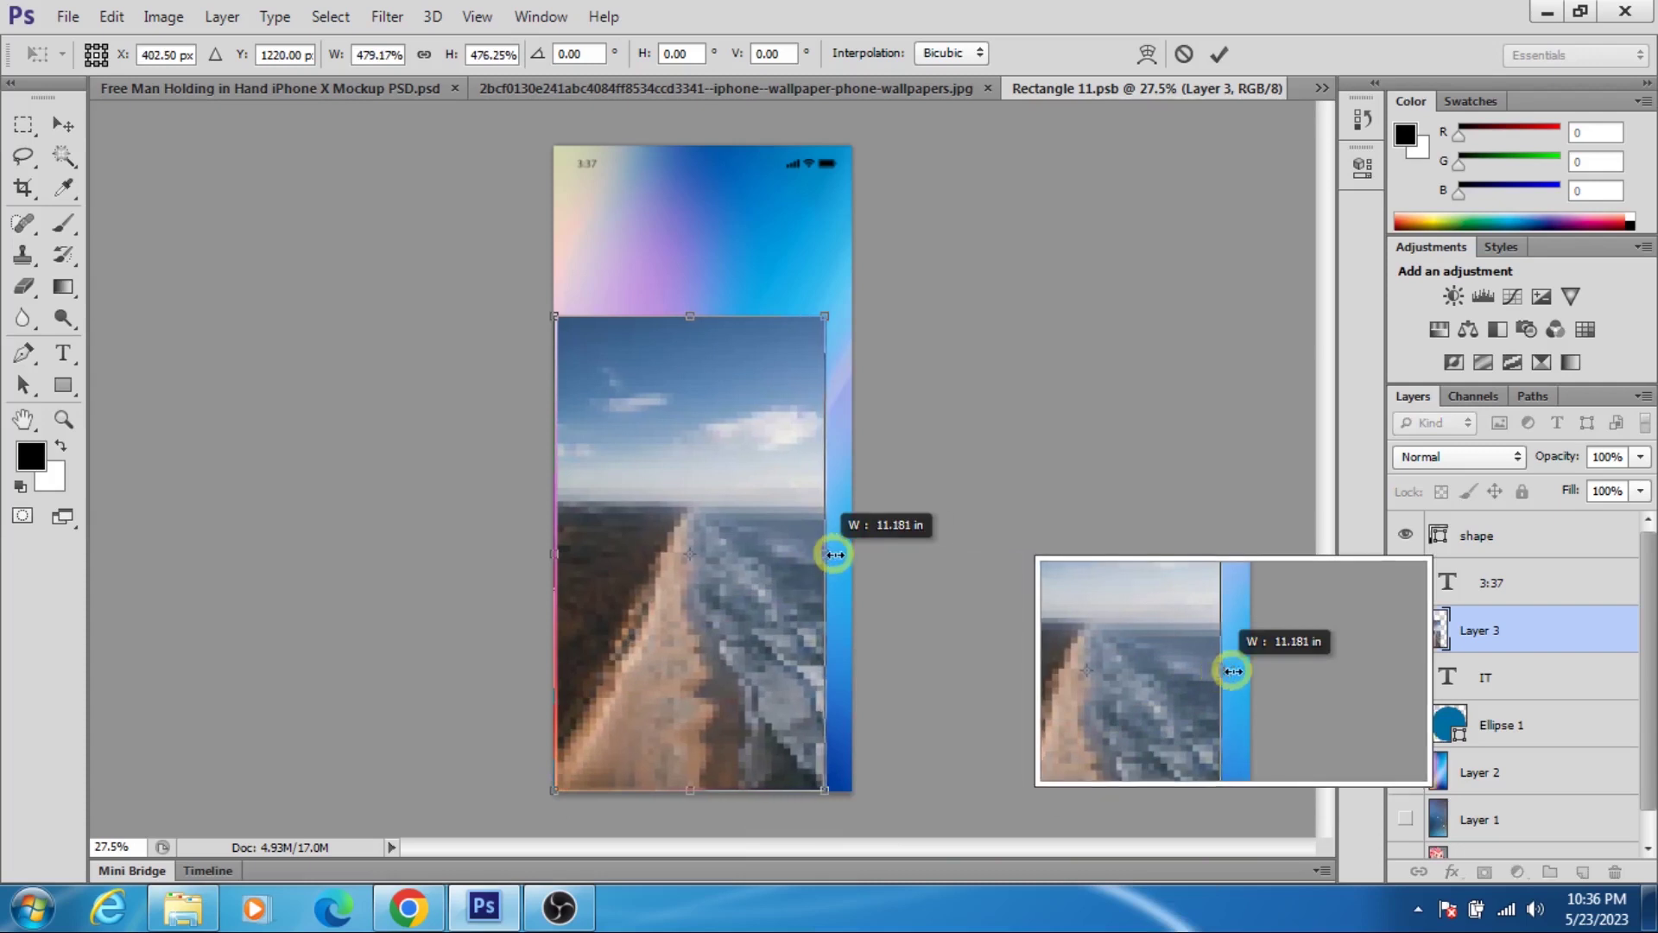
pyautogui.moveTo(842, 553); pyautogui.dragTo(852, 554)
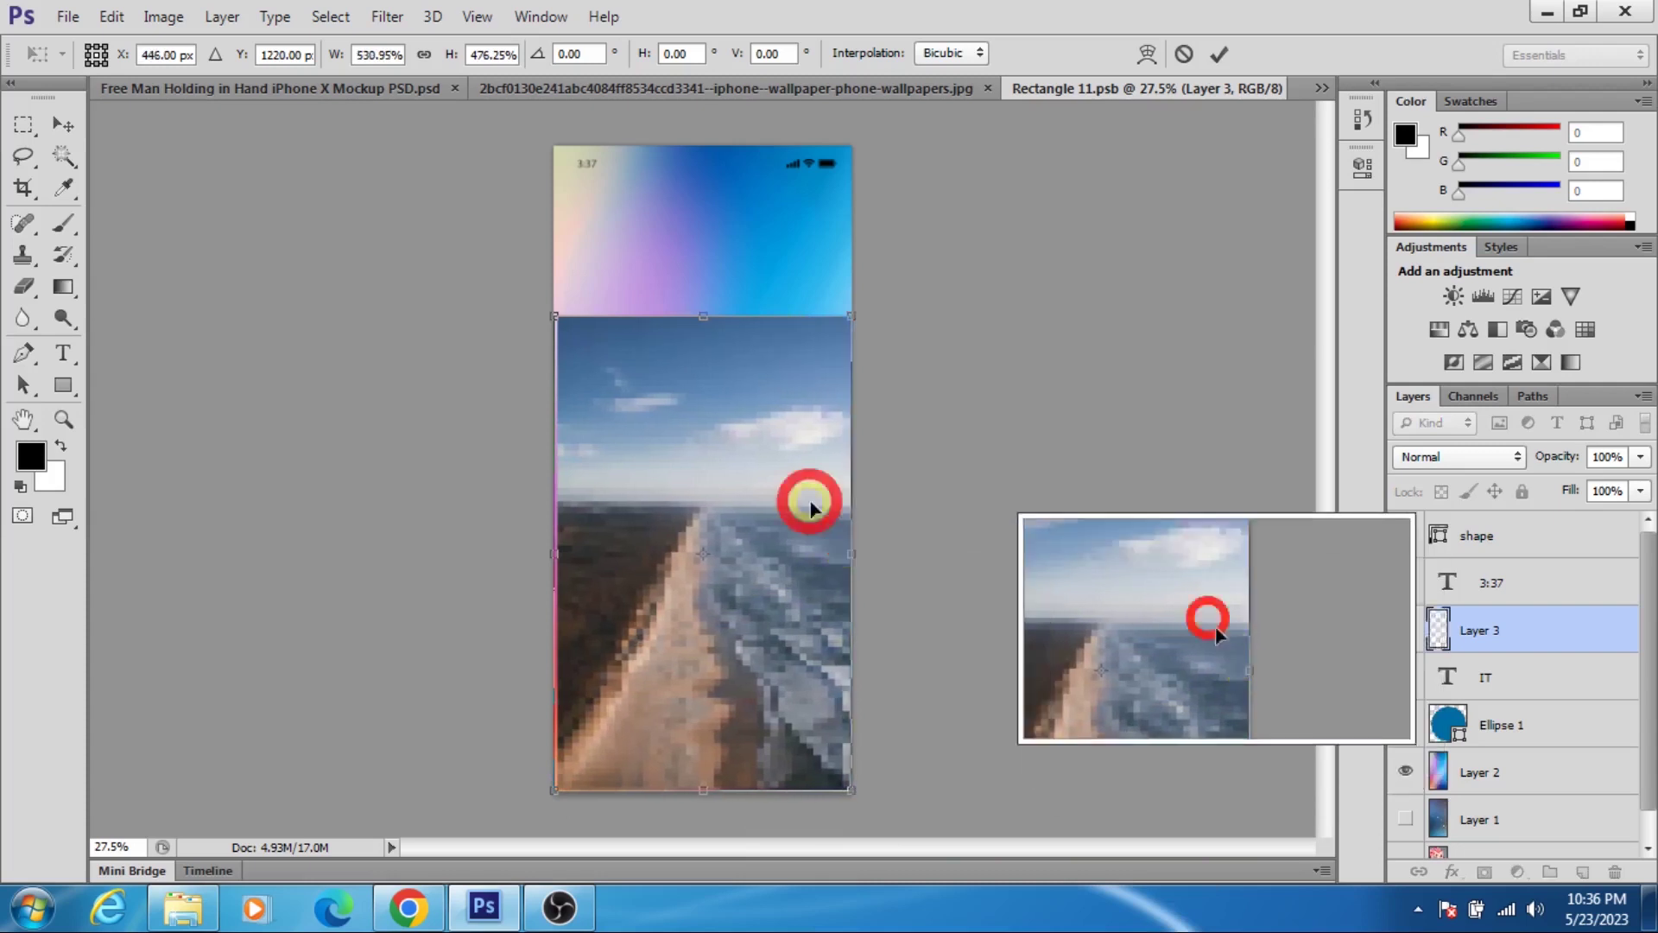
pyautogui.moveTo(699, 321); pyautogui.dragTo(695, 147)
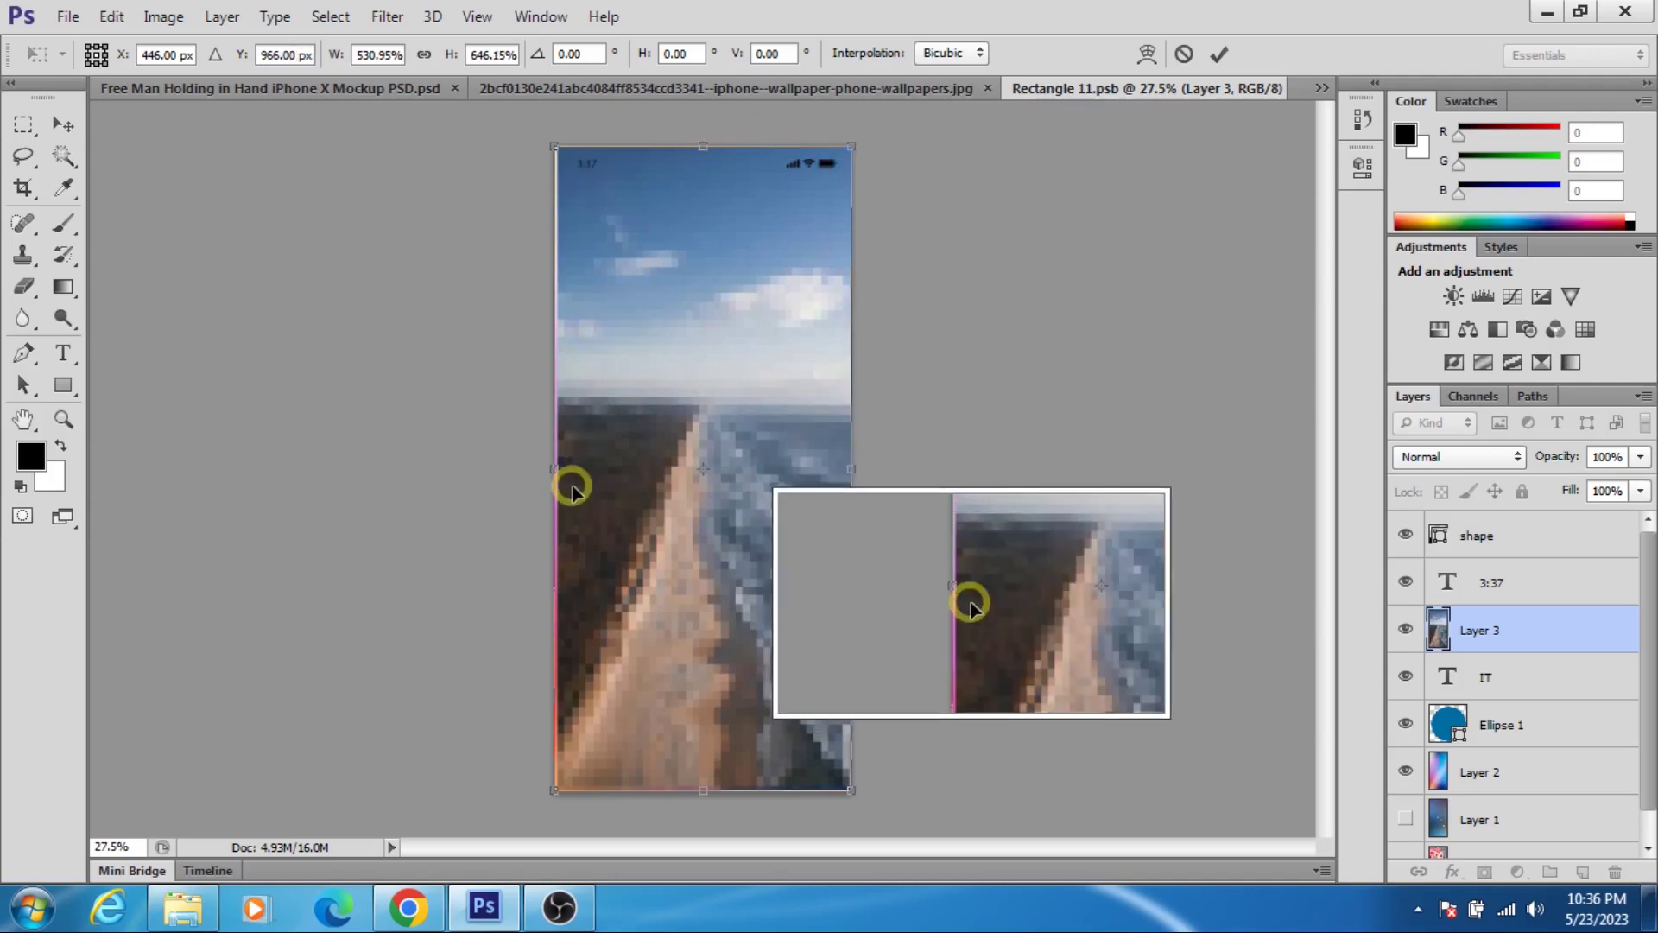
pyautogui.moveTo(554, 467); pyautogui.dragTo(544, 468)
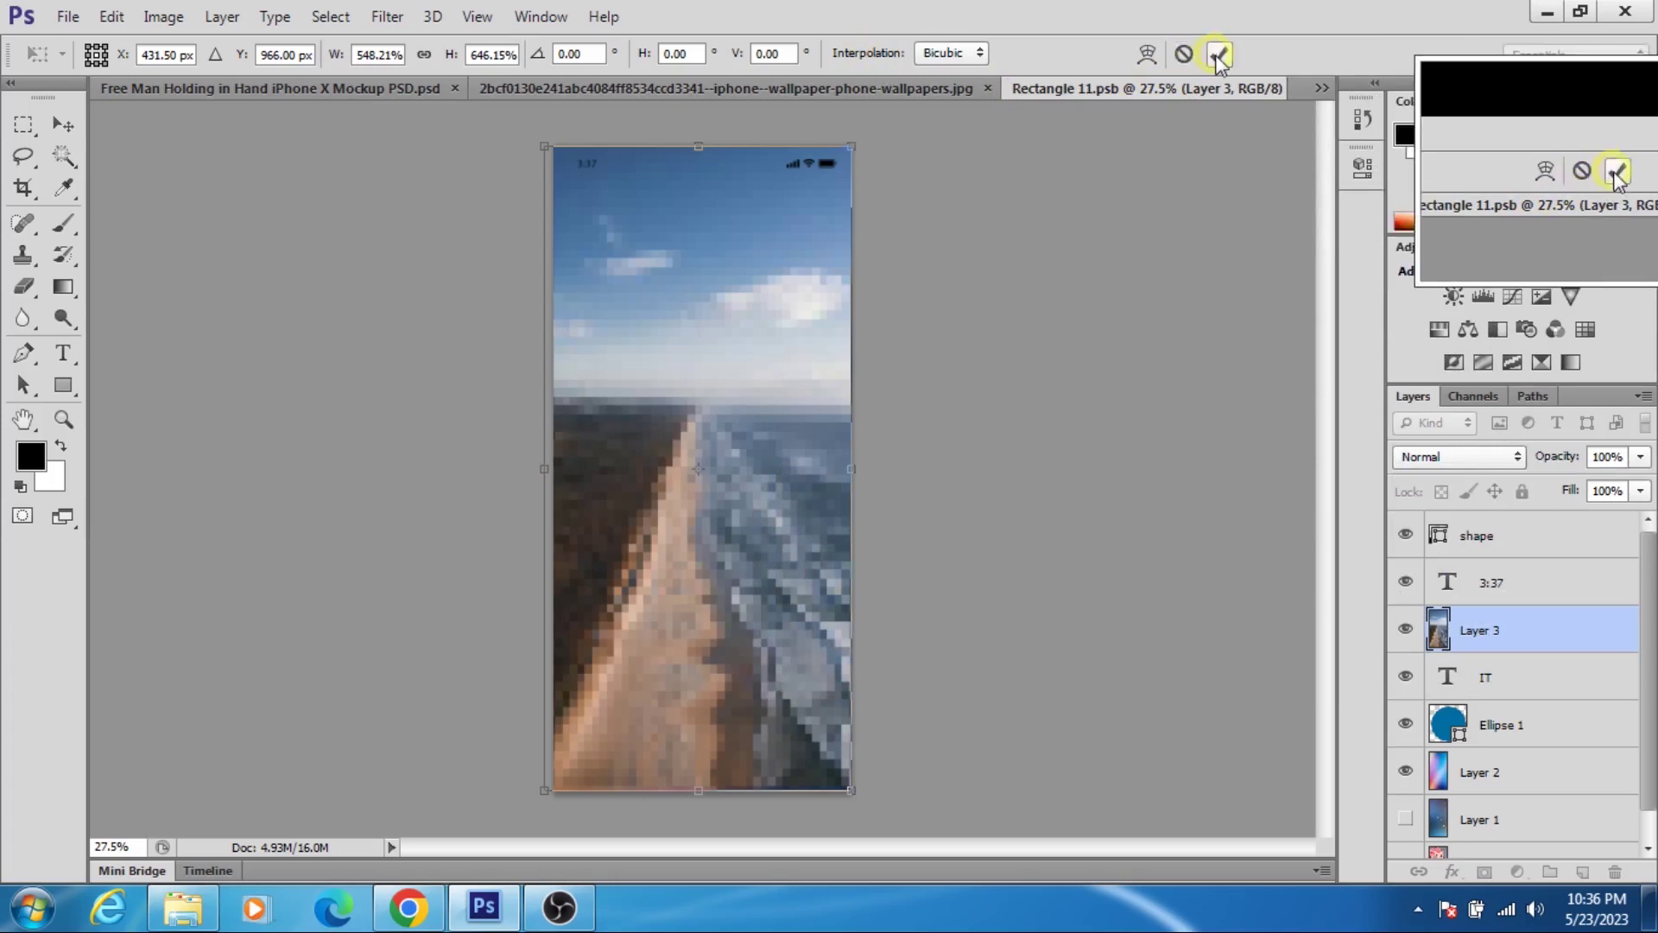
pyautogui.click(1216, 54)
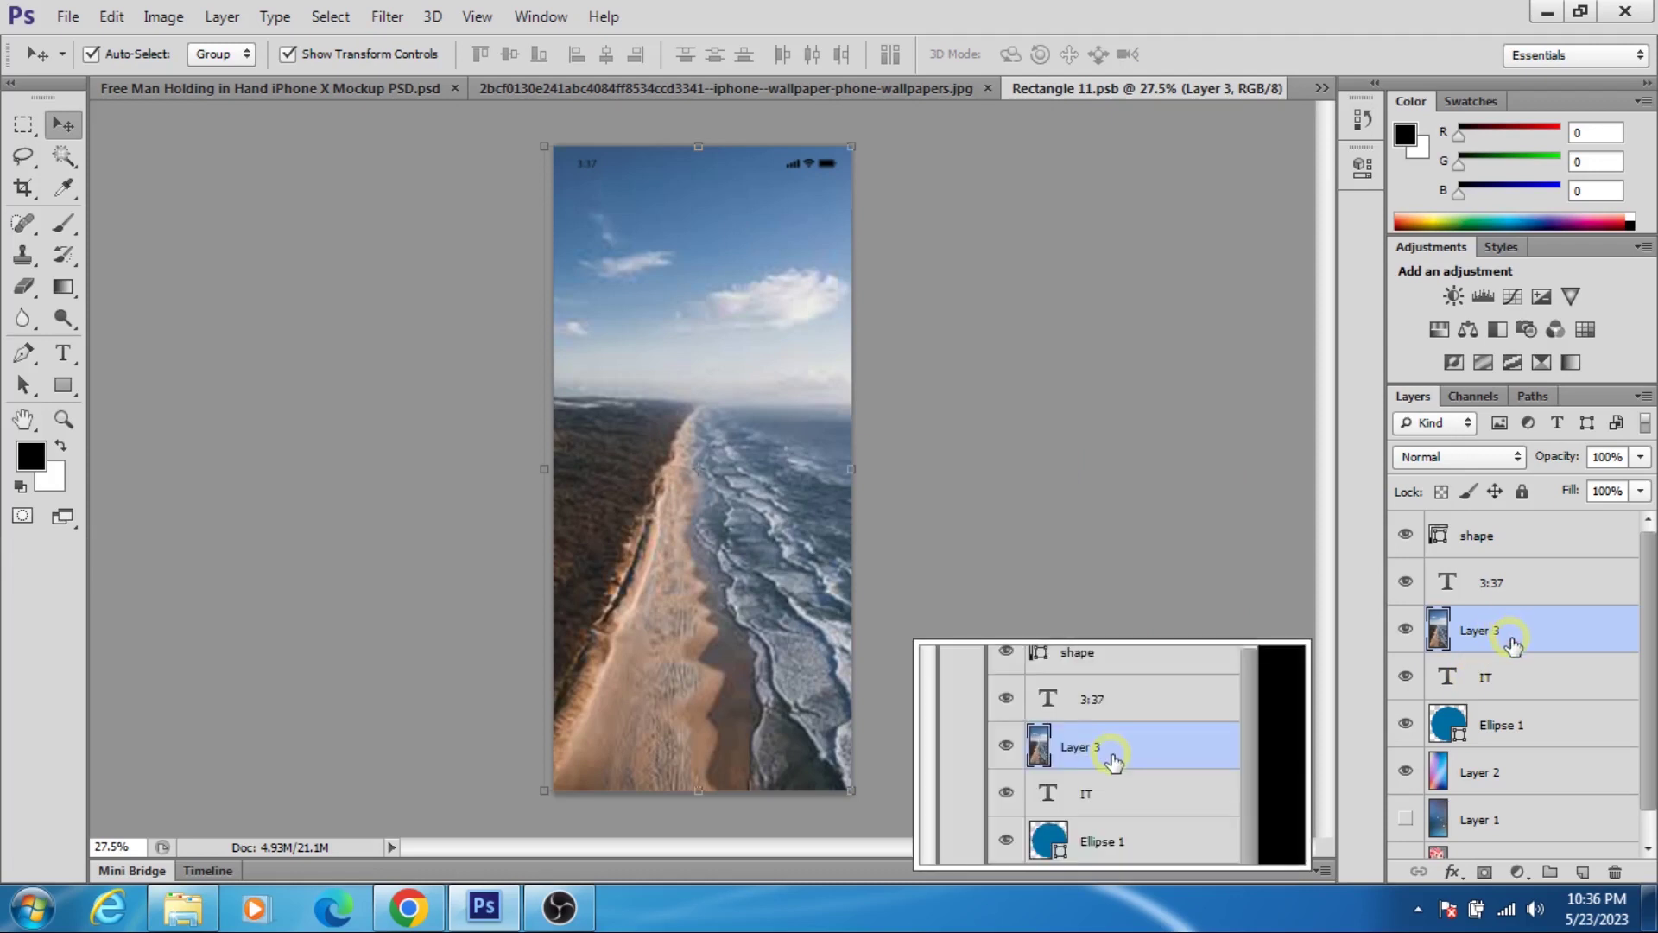
# - Move the beach photo layer below Ellipse 1 and save Rectangle 11.psb with Ctrl+S
pyautogui.moveTo(1511, 644); pyautogui.dragTo(1503, 762)
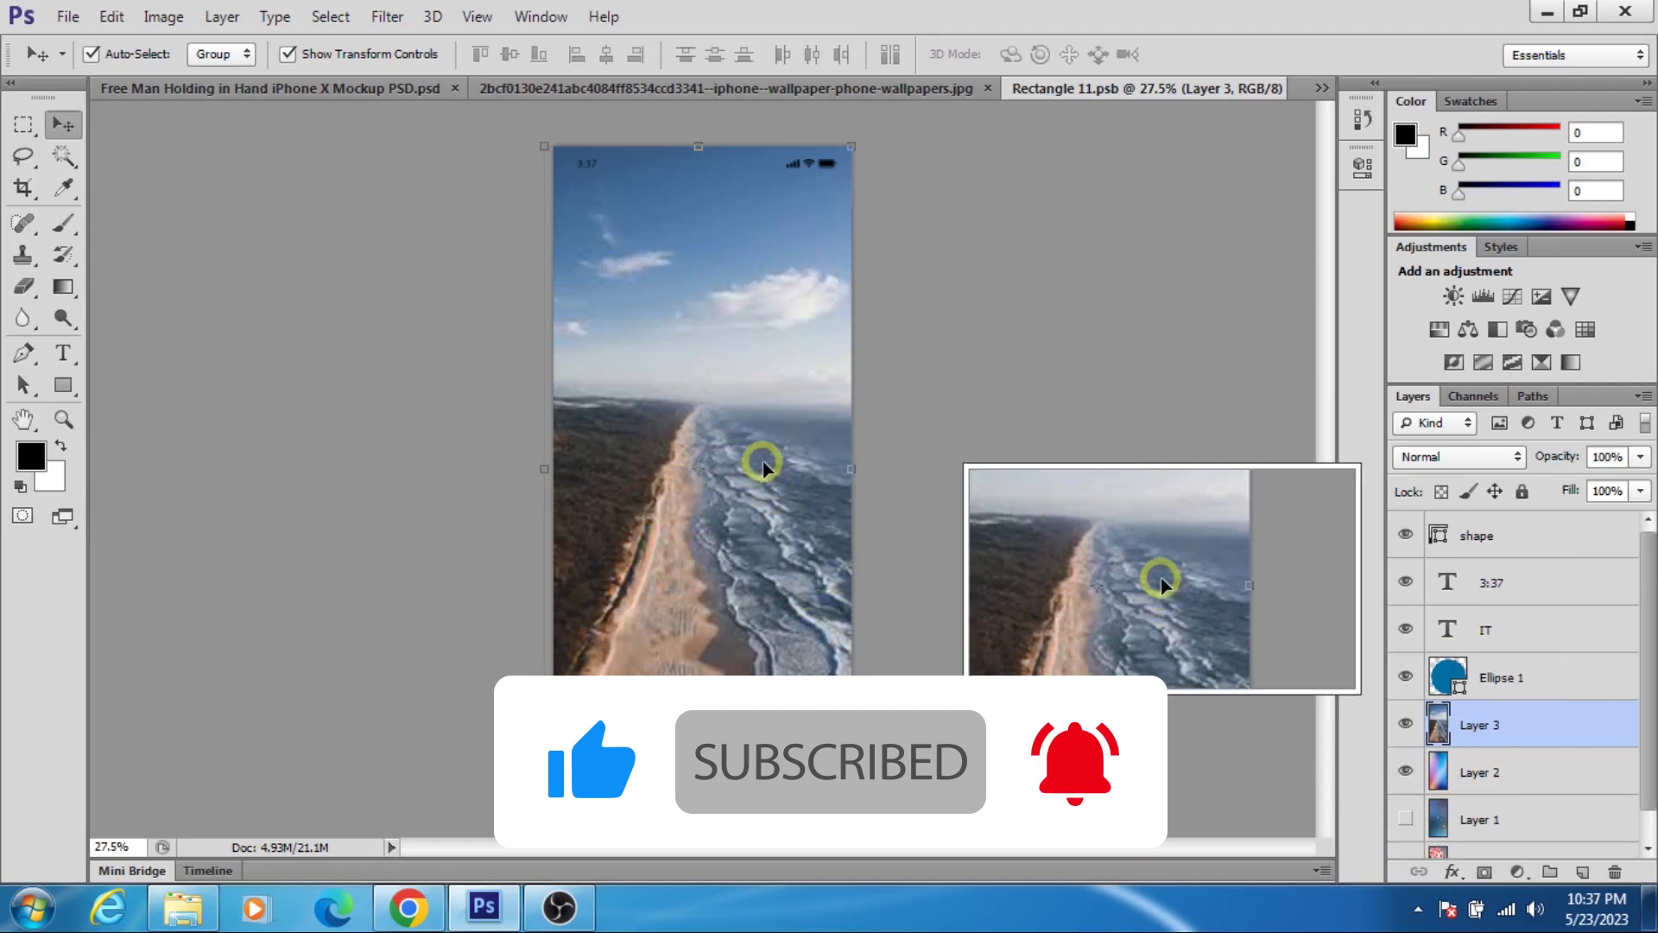
pyautogui.press('KP_5')
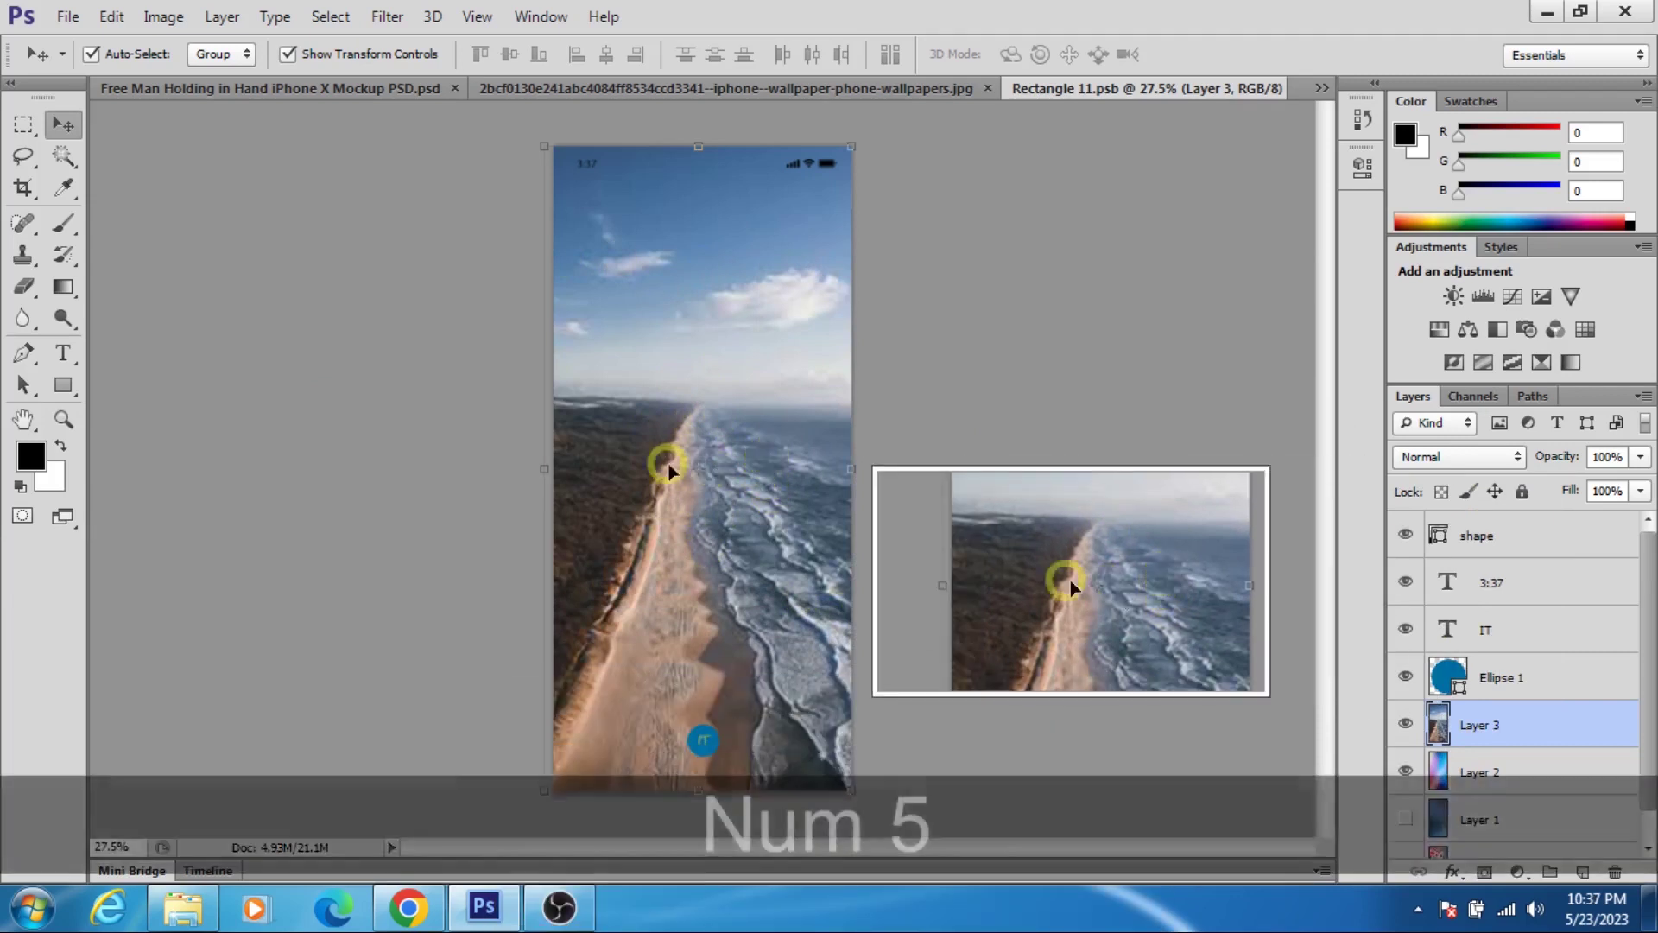
pyautogui.hotkey('ctrl', 's')
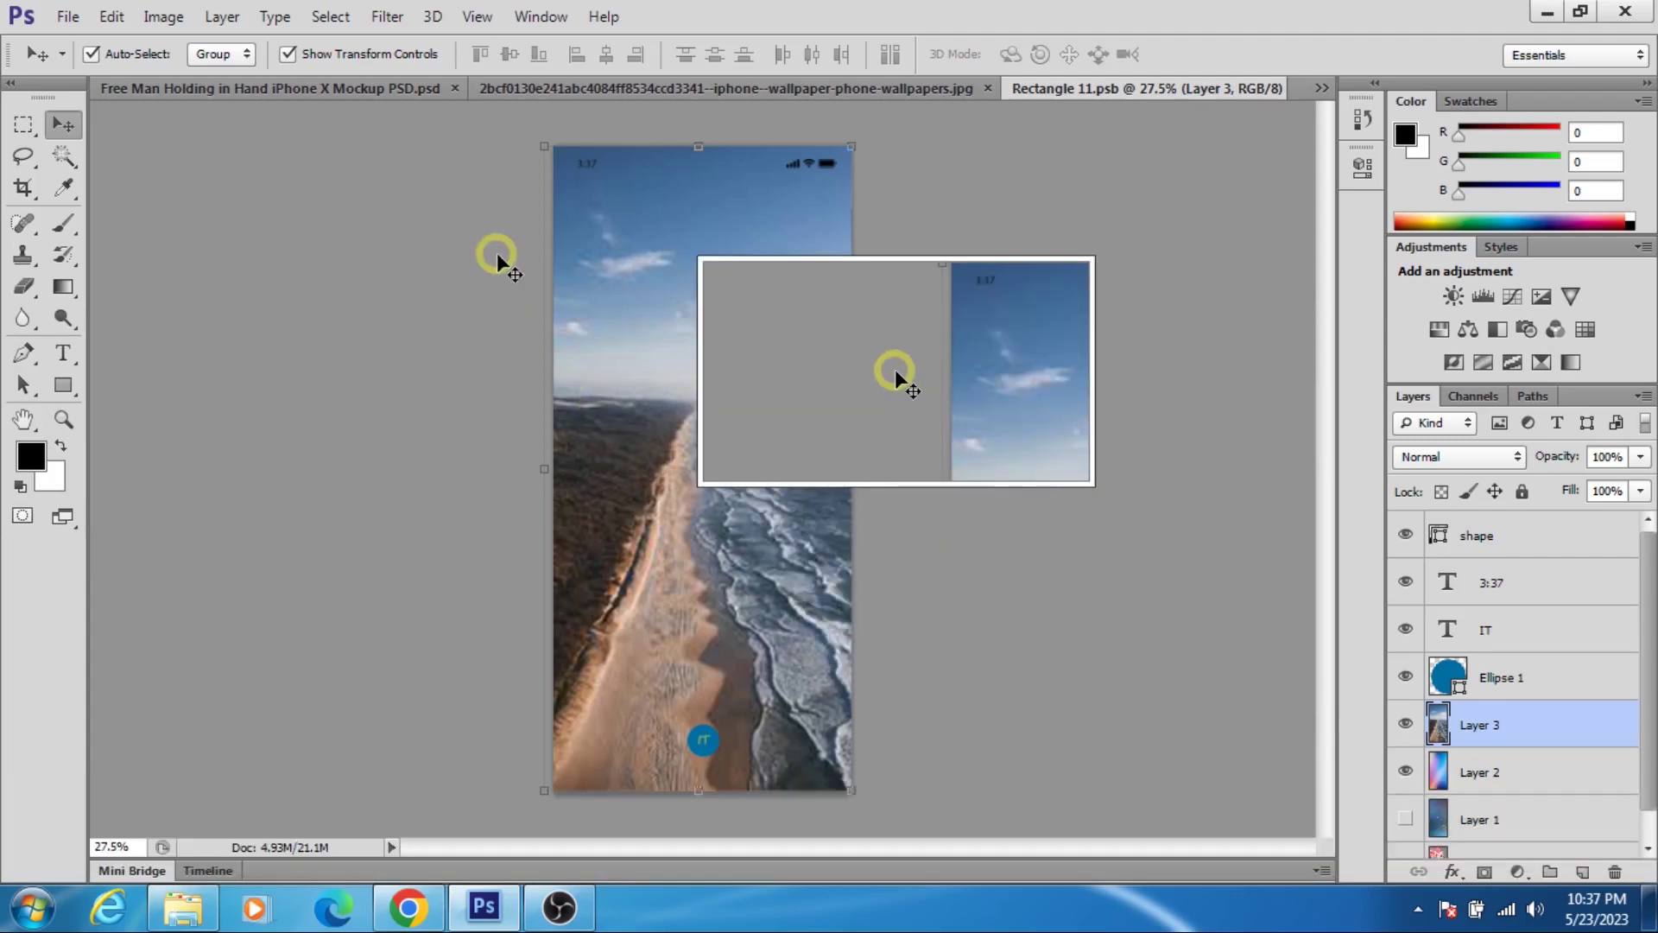
# - Return to the hand-held iPhone X mockup document to view the beach wallpaper and IT badge on screen
pyautogui.click(362, 91)
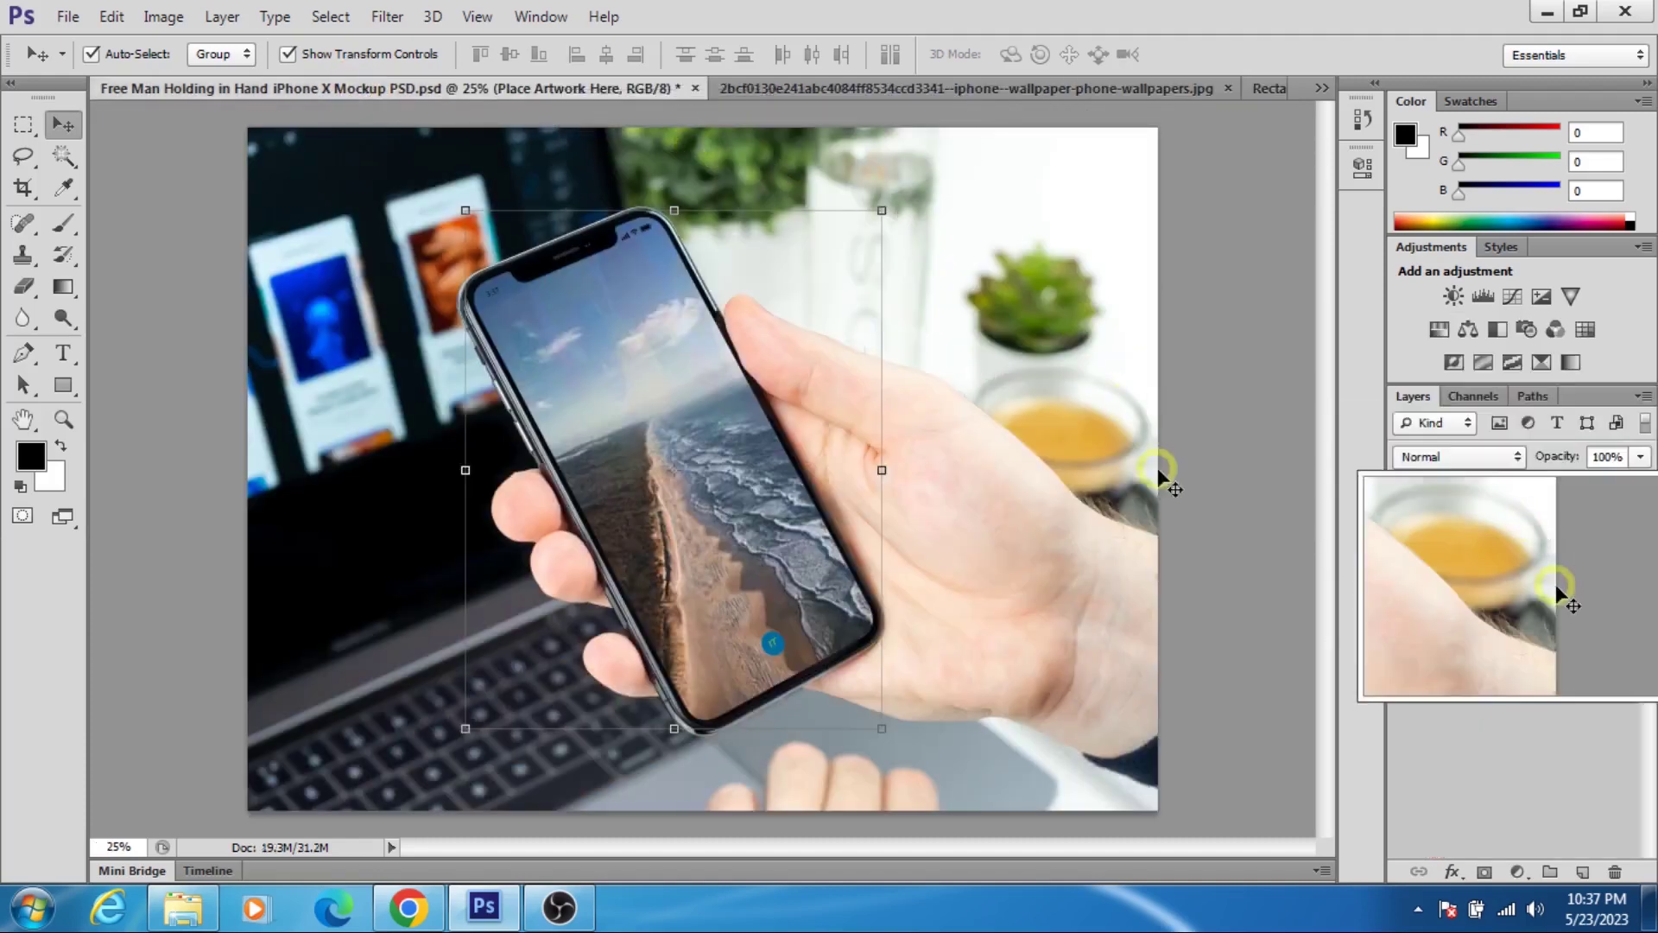